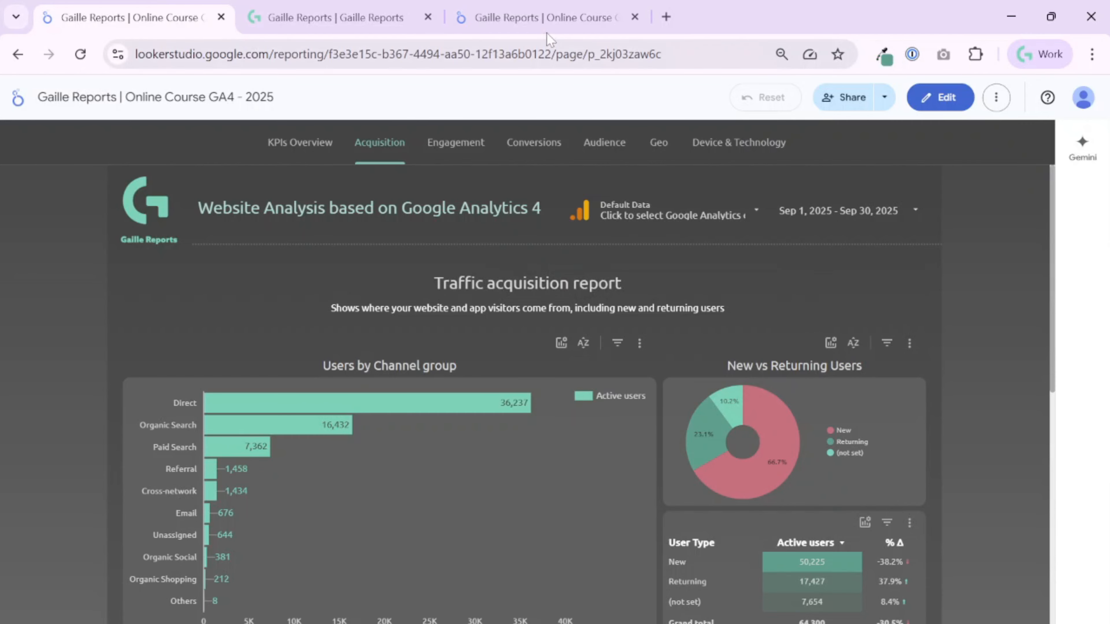
Compare the finished report's Acquisition page with the working copy's Acquisition page, and view the Gaille Reports website.
{"action": "left_click", "coordinate": [559, 20]}
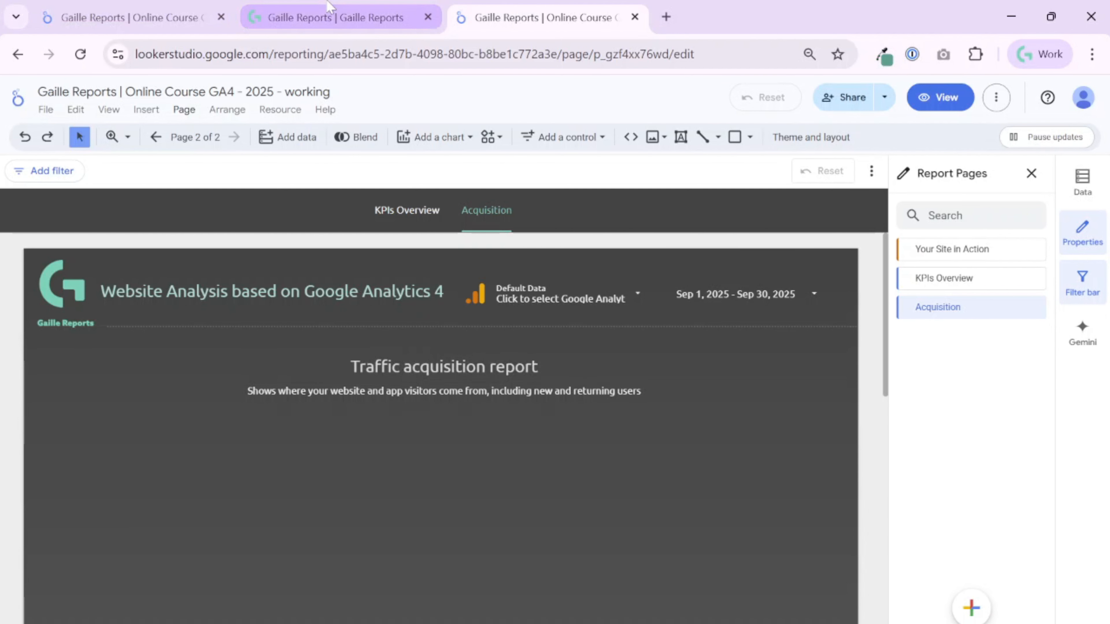
{"action": "left_click", "coordinate": [315, 13]}
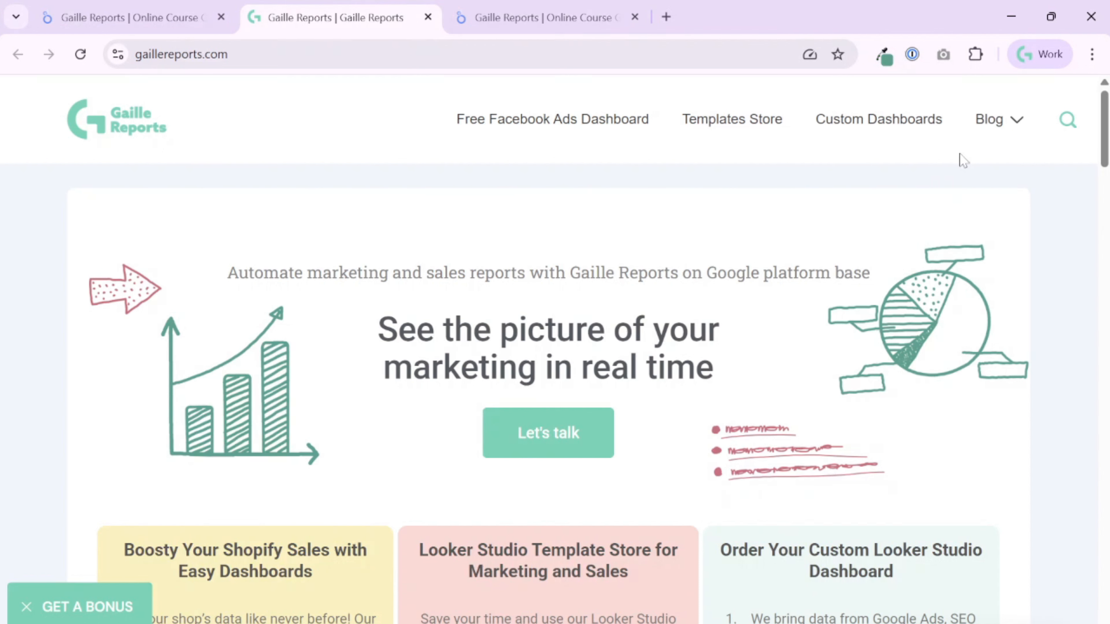
{"action": "mouse_move", "coordinate": [998, 130]}
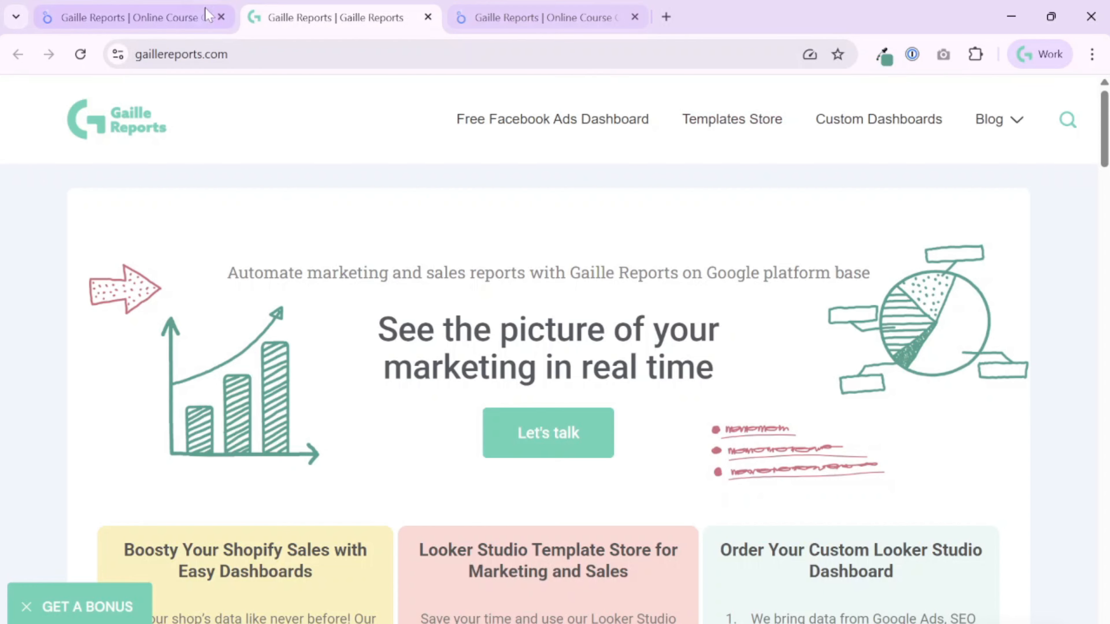
{"action": "left_click", "coordinate": [150, 17]}
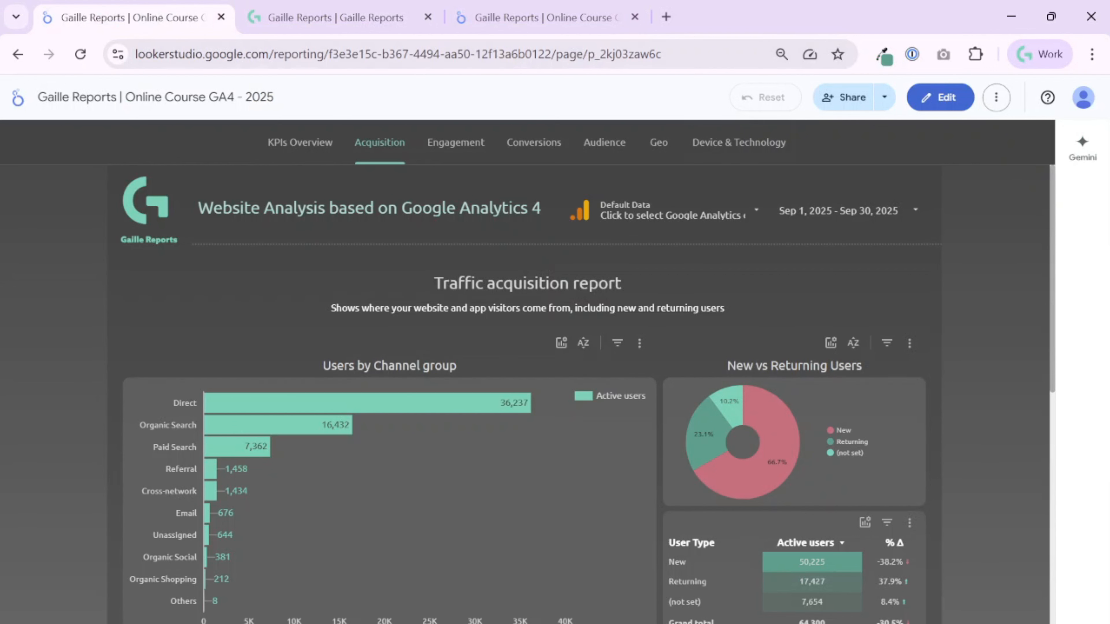
{"action": "left_click", "coordinate": [537, 21]}
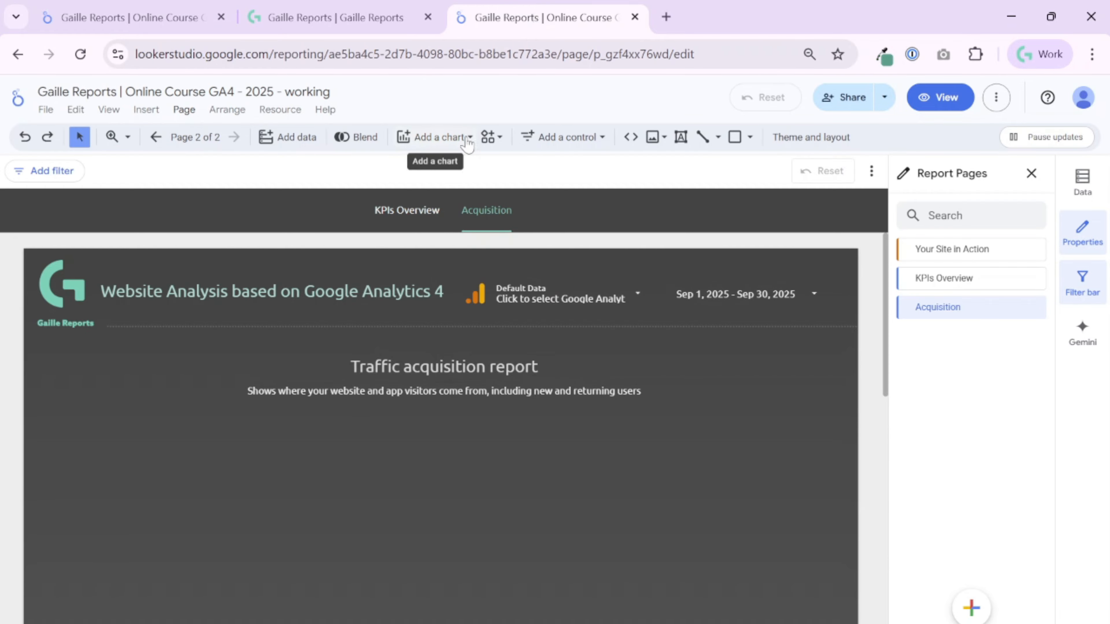
{"action": "left_click", "coordinate": [126, 8]}
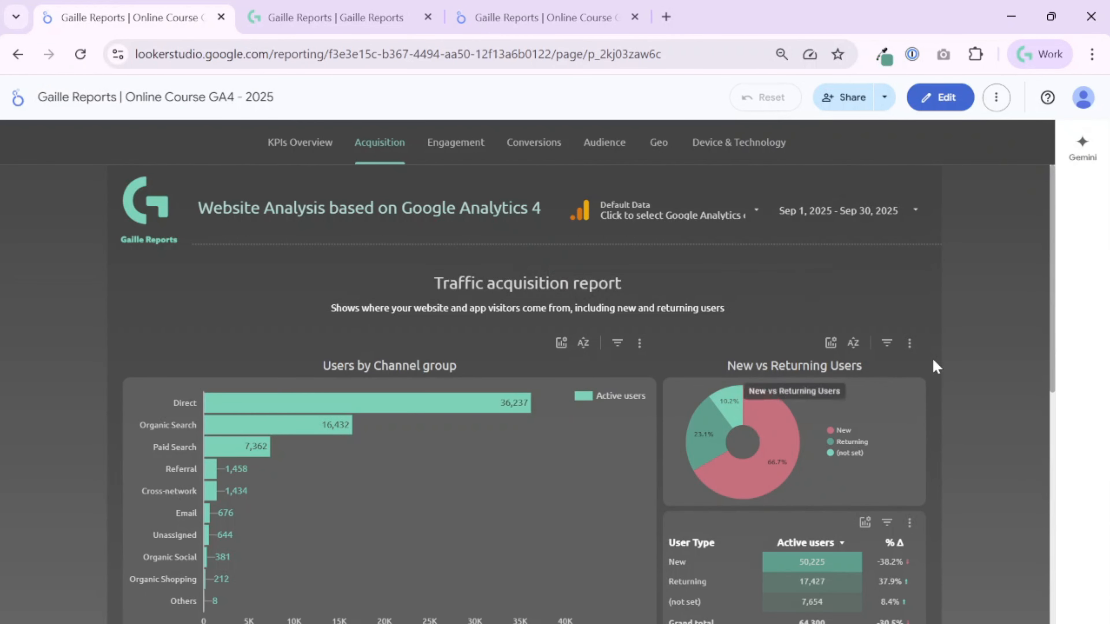
{"action": "scroll", "coordinate": [939, 376], "scroll_direction": "down", "scroll_amount": 2}
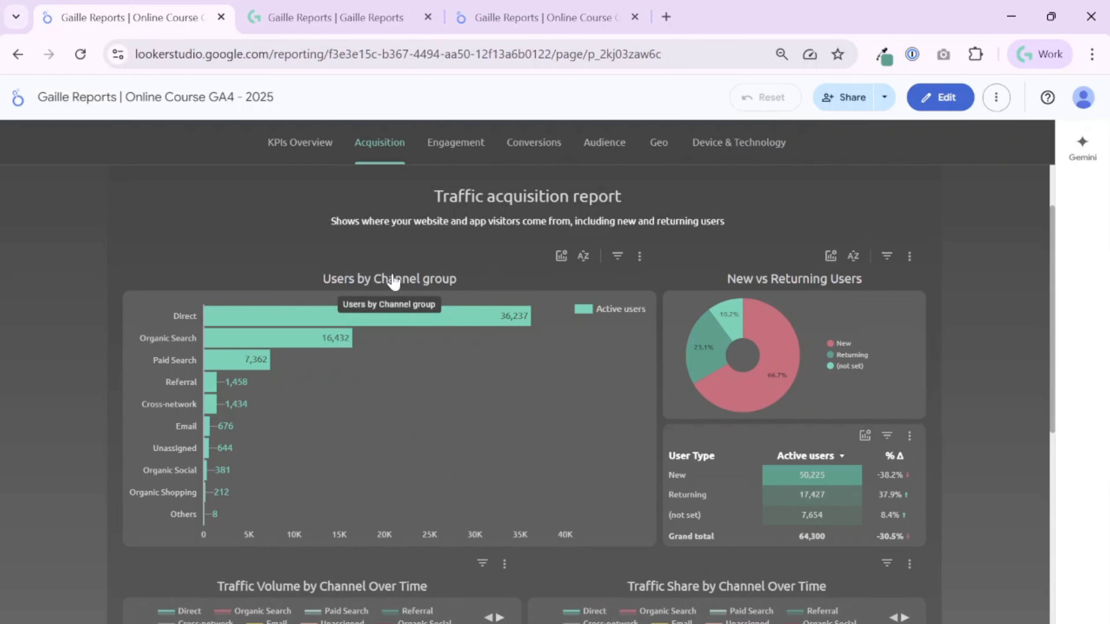
{"action": "left_click", "coordinate": [542, 18]}
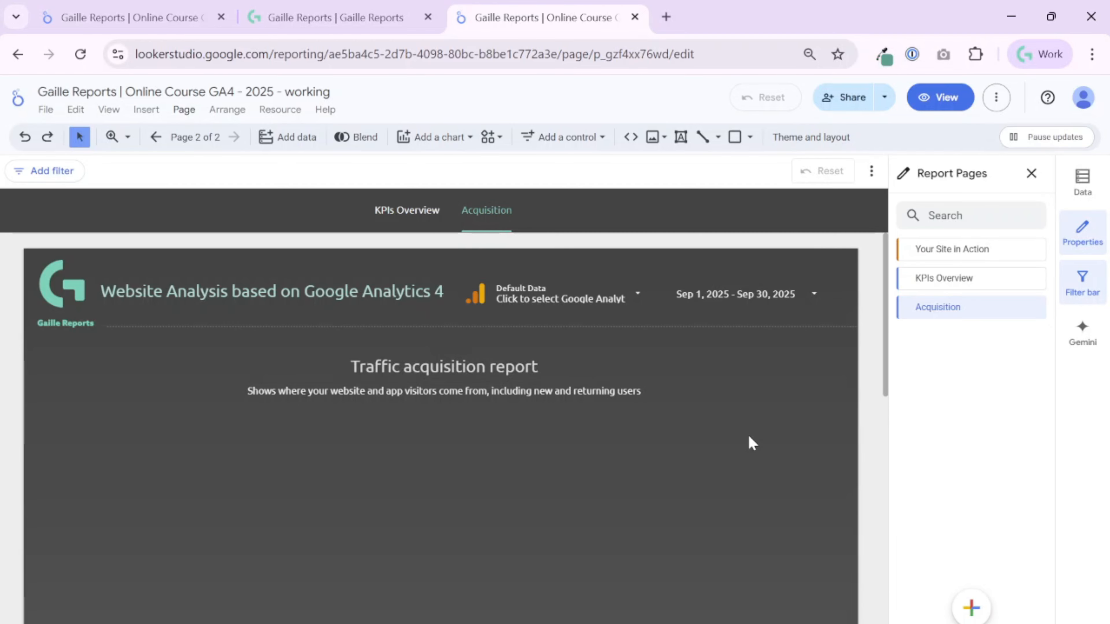
{"action": "left_click", "coordinate": [164, 18]}
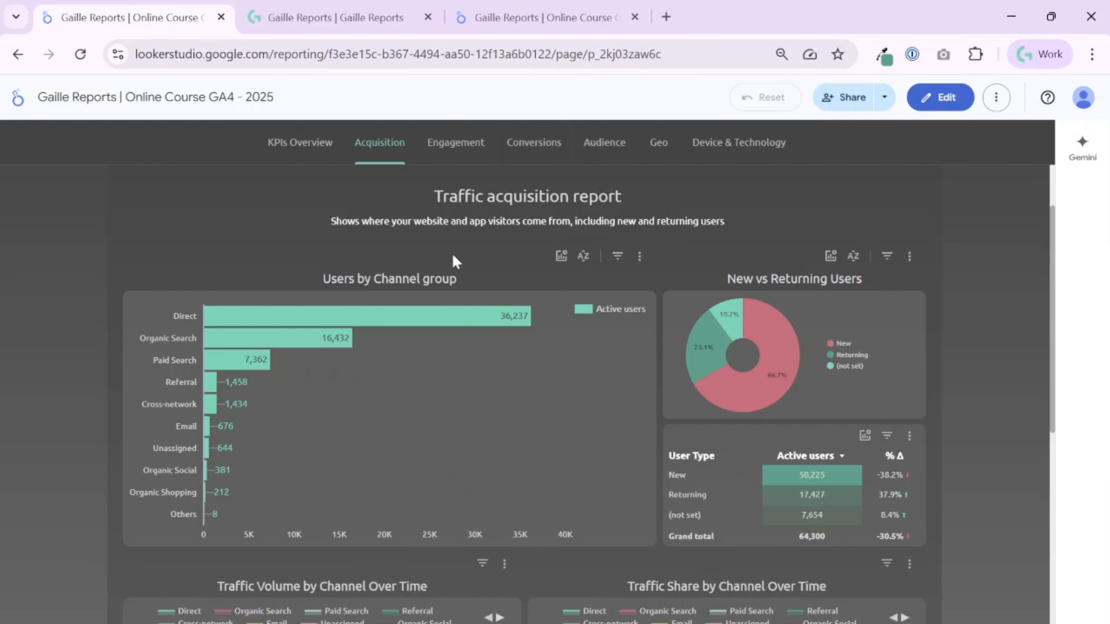
{"action": "left_click", "coordinate": [513, 14]}
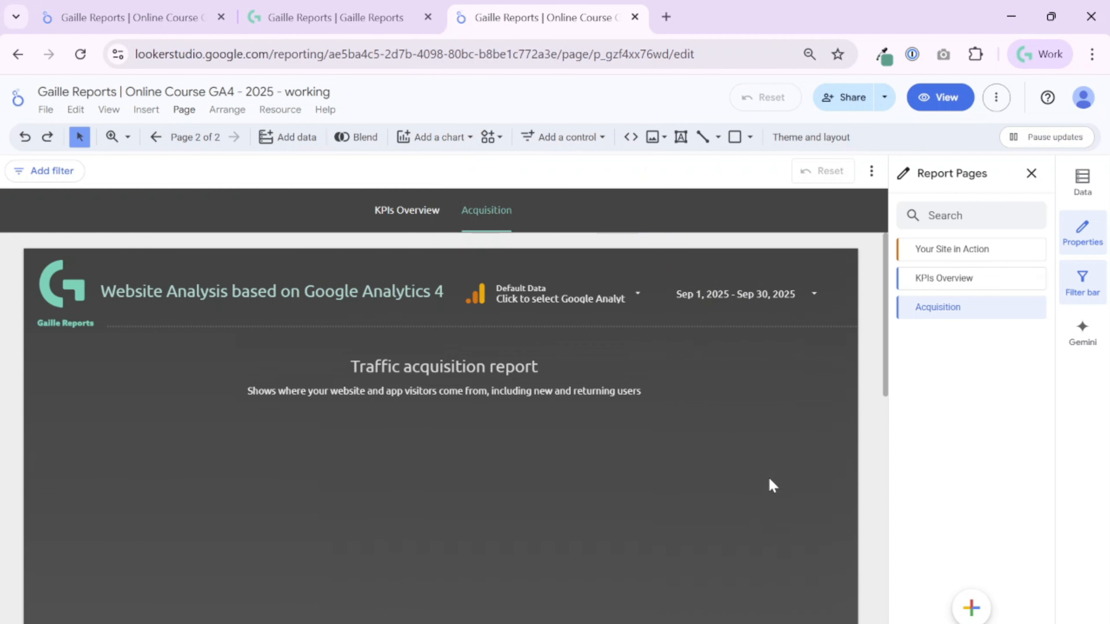
{"action": "scroll", "coordinate": [770, 485], "scroll_direction": "down", "scroll_amount": 2}
{"action": "scroll", "coordinate": [770, 481], "scroll_direction": "up", "scroll_amount": 2}
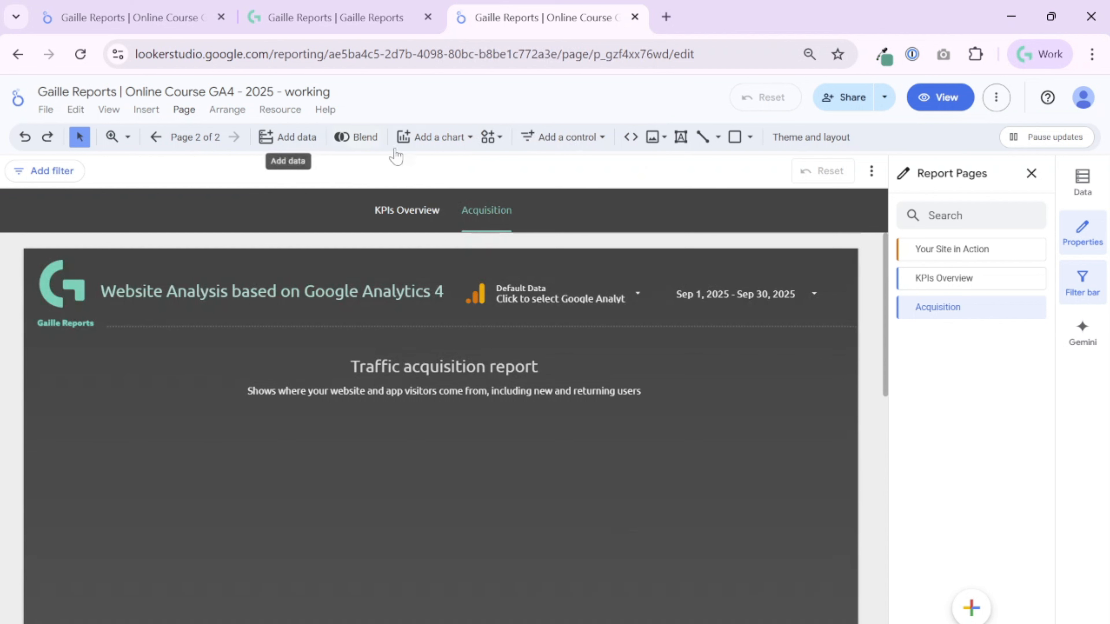
Add a vertical bar chart below the description text on the working report's Acquisition page.
{"action": "left_click", "coordinate": [432, 136]}
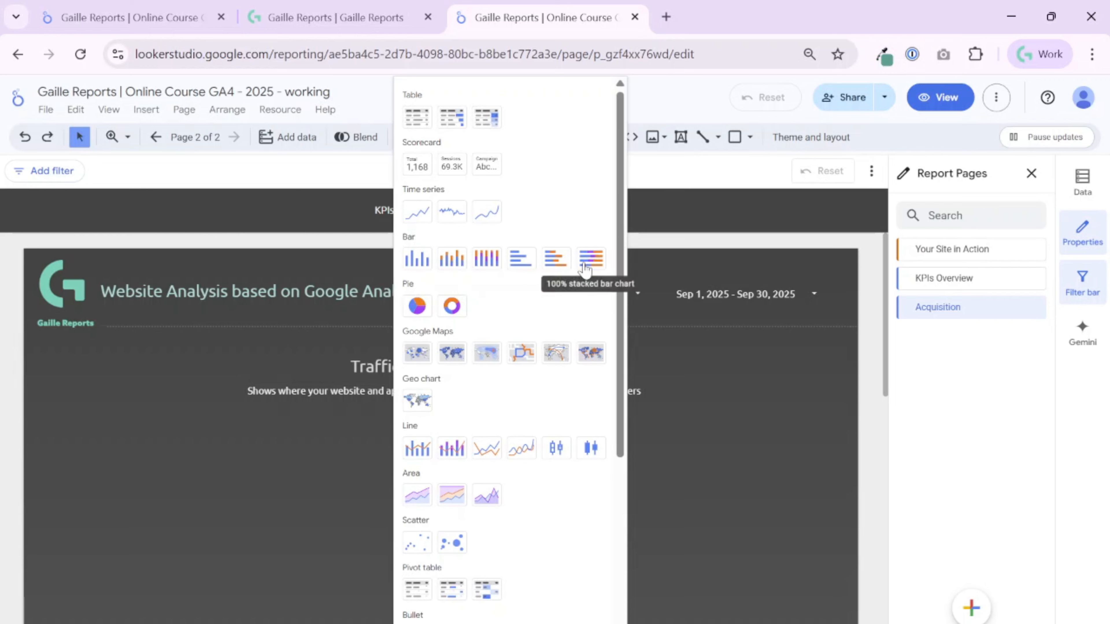
{"action": "left_click", "coordinate": [416, 259]}
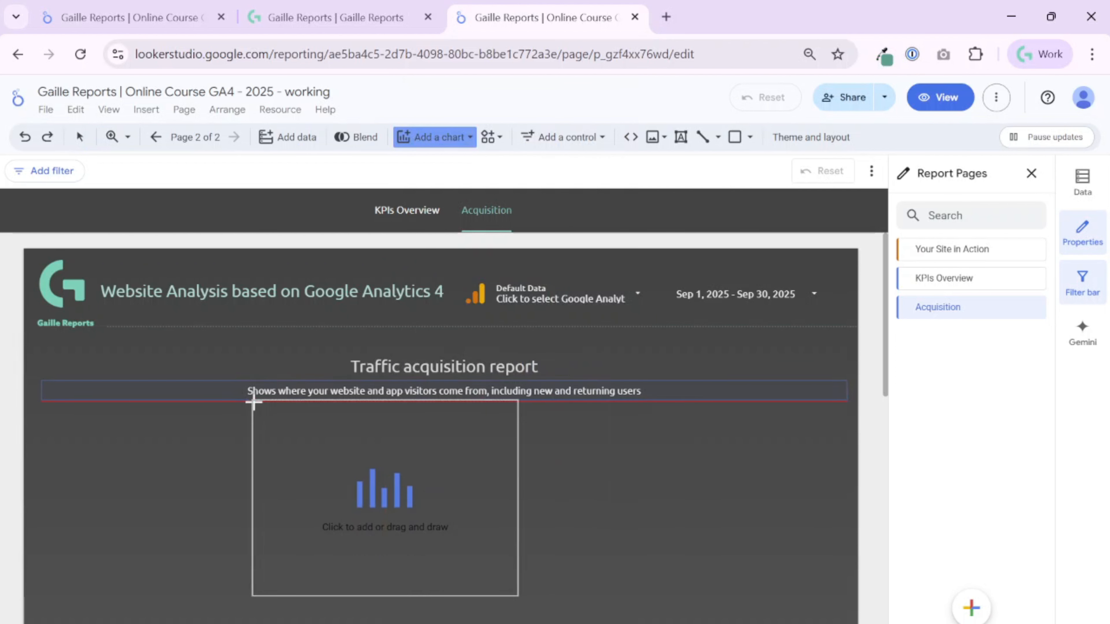
{"action": "left_click", "coordinate": [218, 423]}
Enlarge the bar chart on both sides and downward so it spans most of the page width.
{"action": "scroll", "coordinate": [568, 503], "scroll_direction": "down", "scroll_amount": 2}
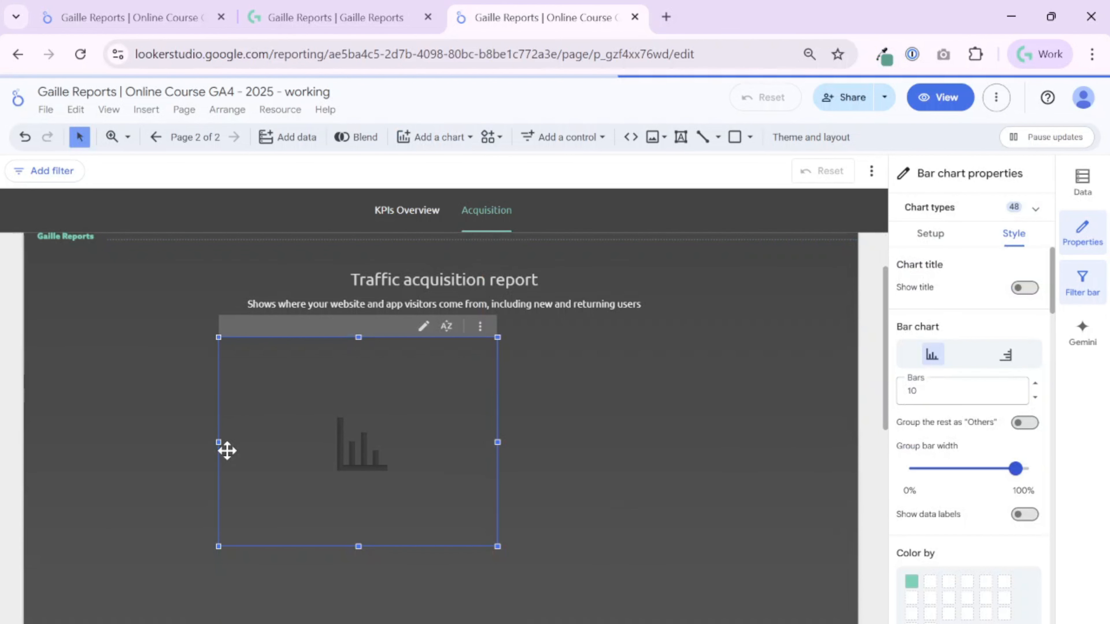
{"action": "left_click_drag", "start_coordinate": [219, 442], "coordinate": [137, 442]}
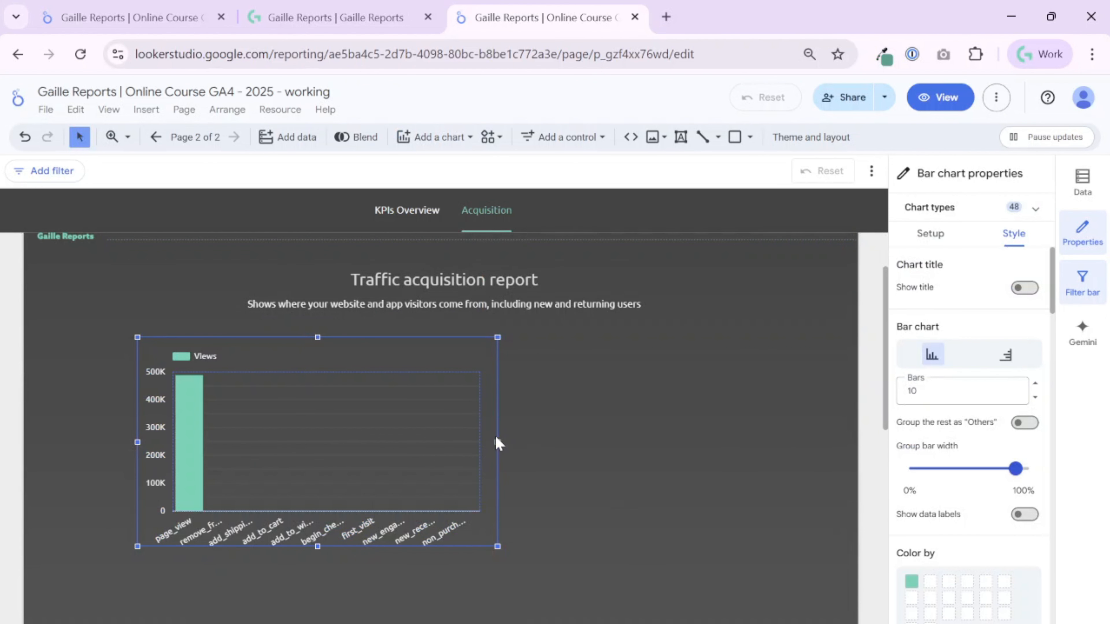
{"action": "left_click_drag", "start_coordinate": [497, 442], "coordinate": [641, 442]}
{"action": "left_click_drag", "start_coordinate": [811, 481], "coordinate": [807, 481]}
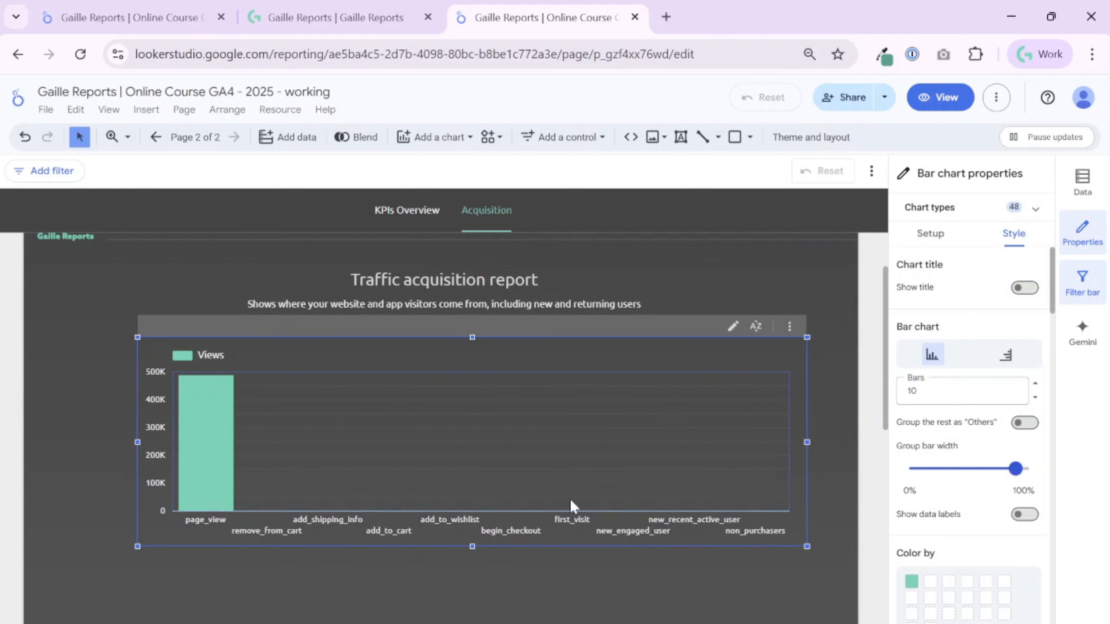
{"action": "left_click_drag", "start_coordinate": [473, 547], "coordinate": [469, 603]}
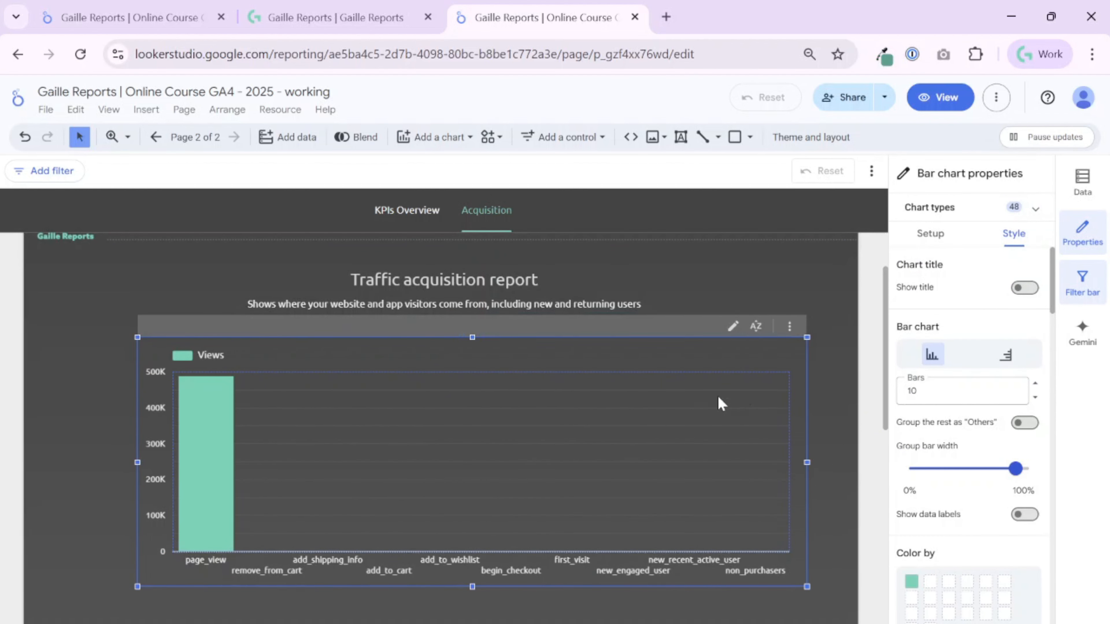
Review the bar chart's setup options and the available chart types.
{"action": "left_click", "coordinate": [943, 250]}
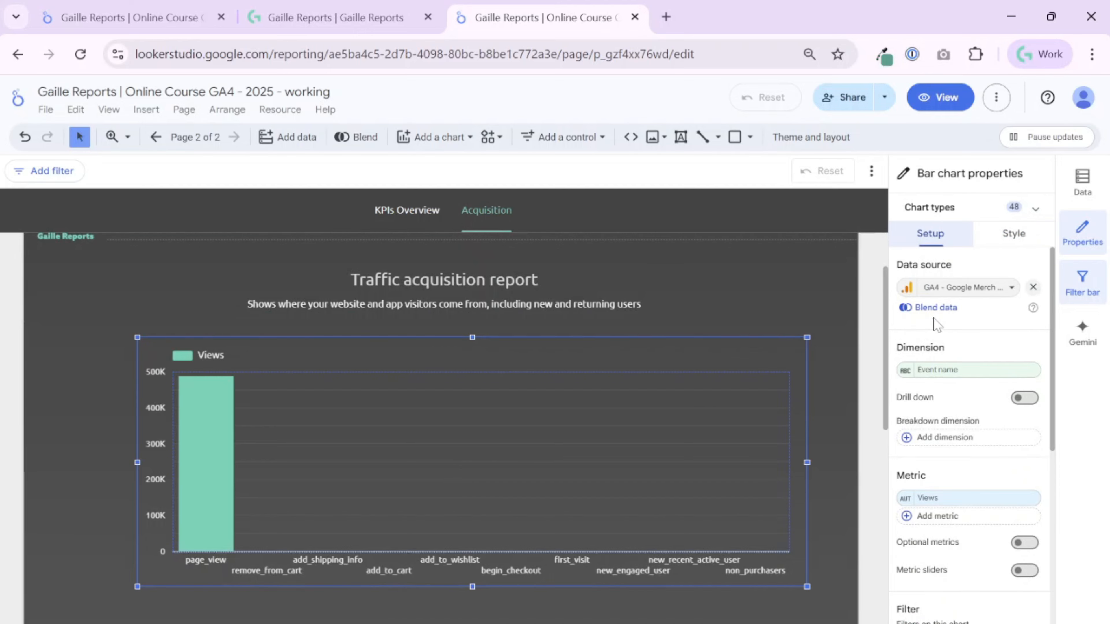
{"action": "left_click", "coordinate": [1033, 211]}
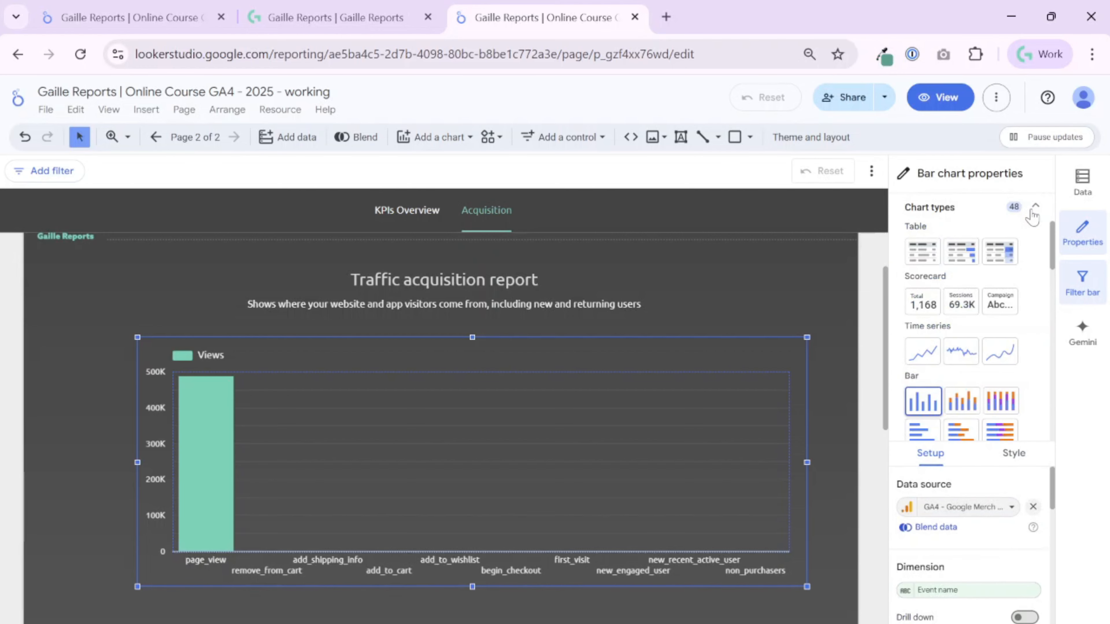
{"action": "scroll", "coordinate": [938, 400], "scroll_direction": "down", "scroll_amount": 2}
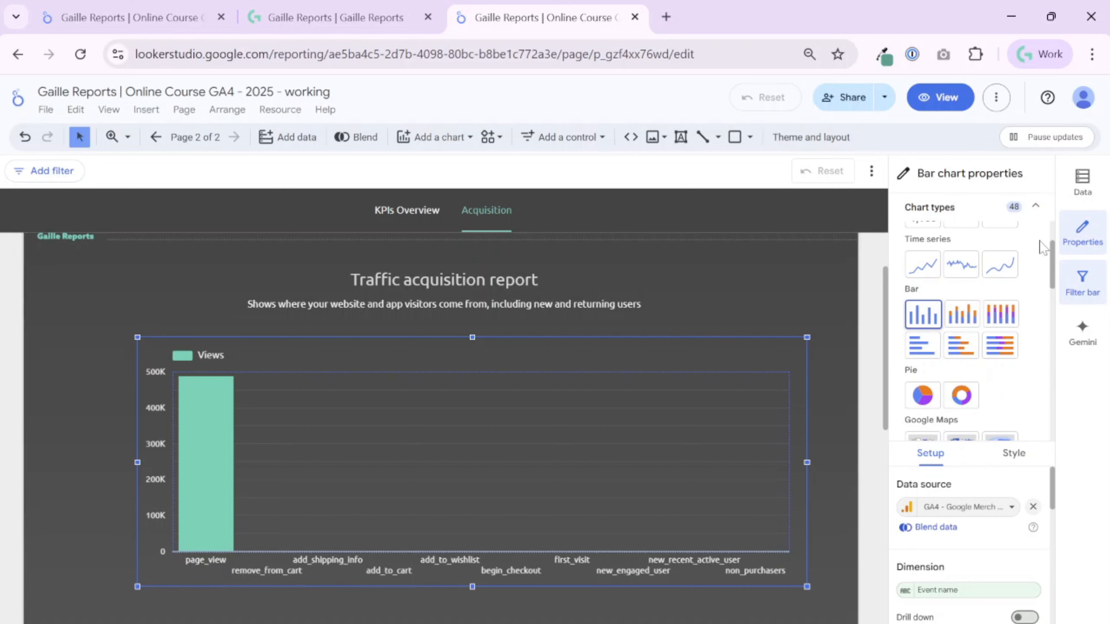
{"action": "left_click", "coordinate": [1039, 209]}
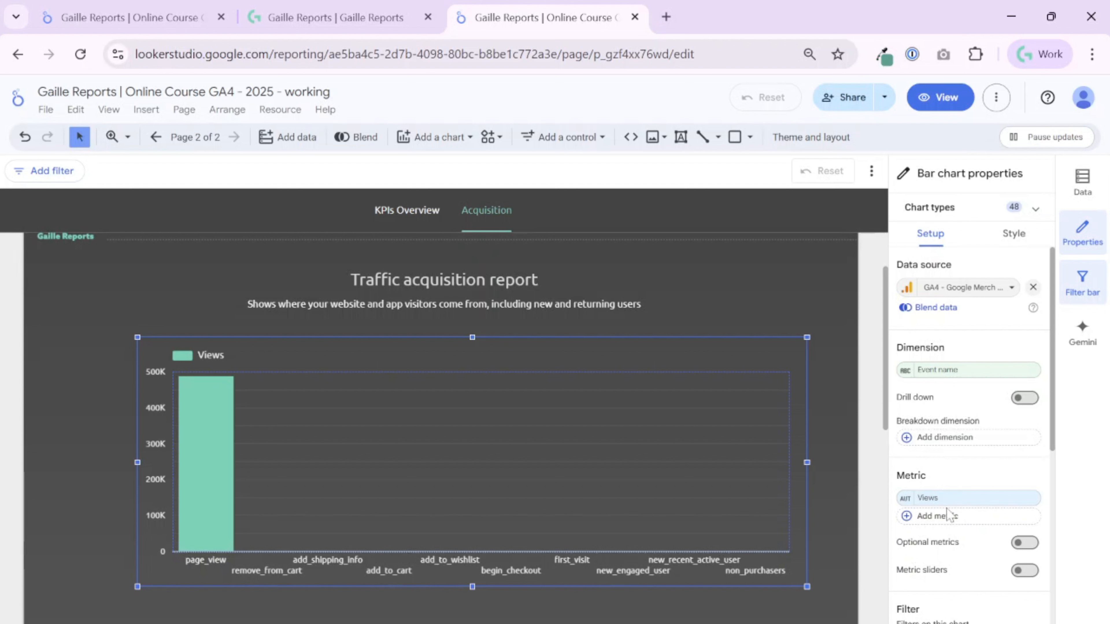
Try Sessions as a second metric on the bar chart, and remove it again.
{"action": "left_click", "coordinate": [946, 517]}
{"action": "type", "text": "sess"}
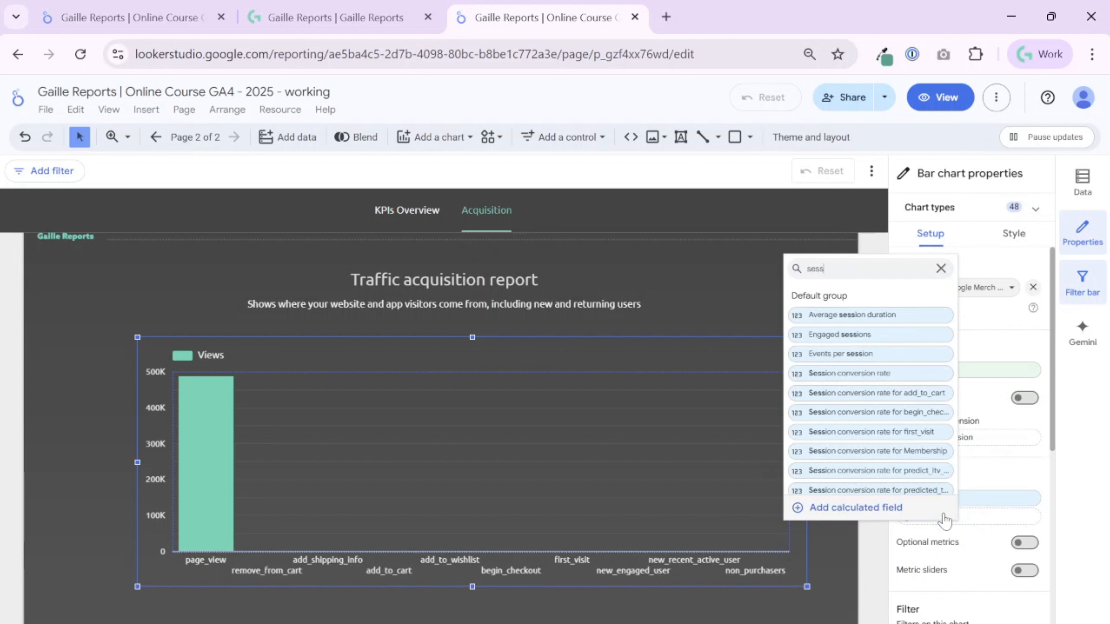
{"action": "scroll", "coordinate": [927, 435], "scroll_direction": "down", "scroll_amount": 3}
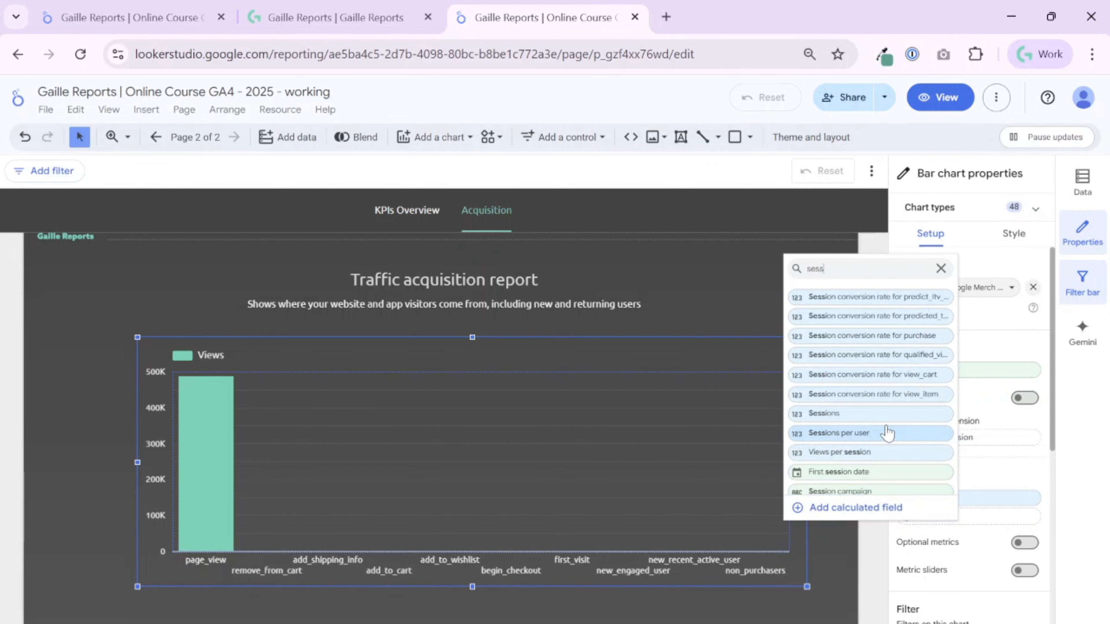
{"action": "left_click", "coordinate": [883, 414]}
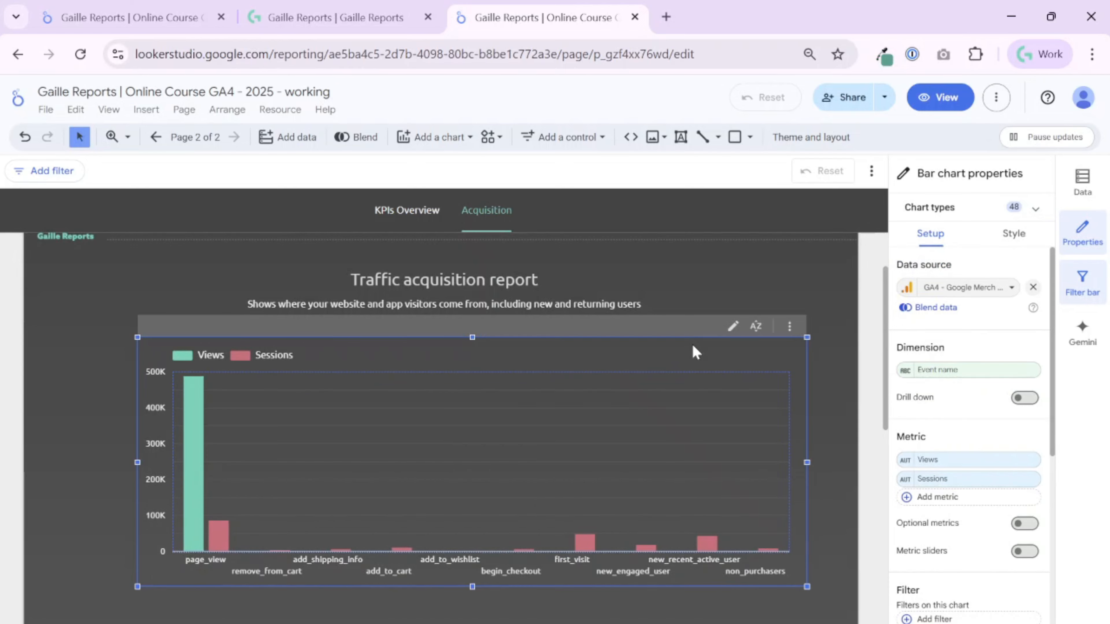
{"action": "left_click", "coordinate": [1028, 480]}
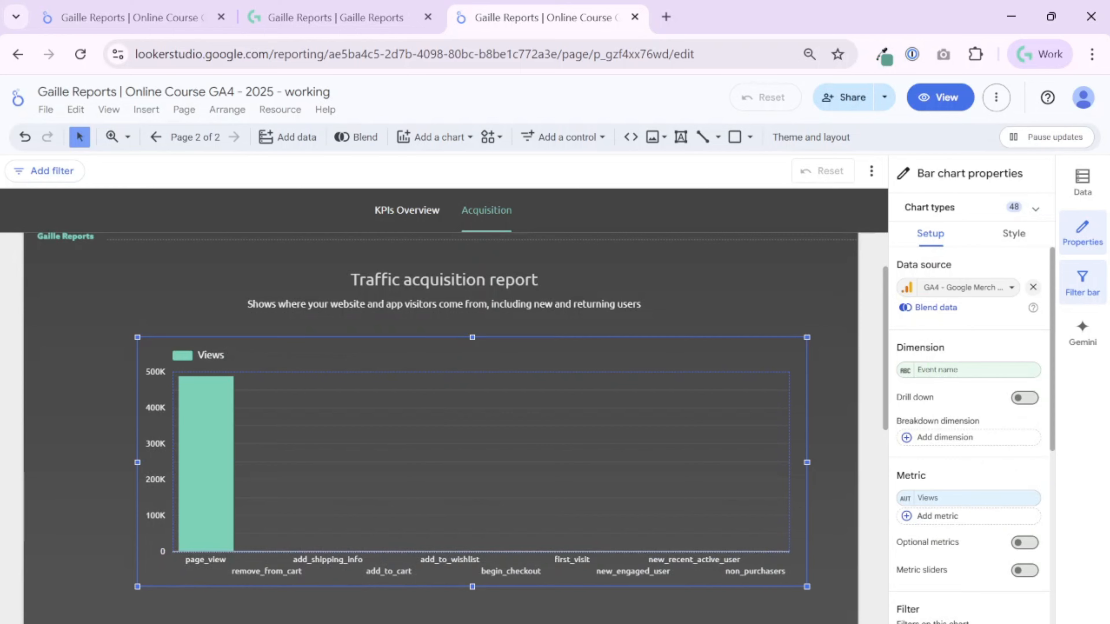
Replace the bar chart's Event name dimension with First user default channel group.
{"action": "left_click", "coordinate": [968, 375]}
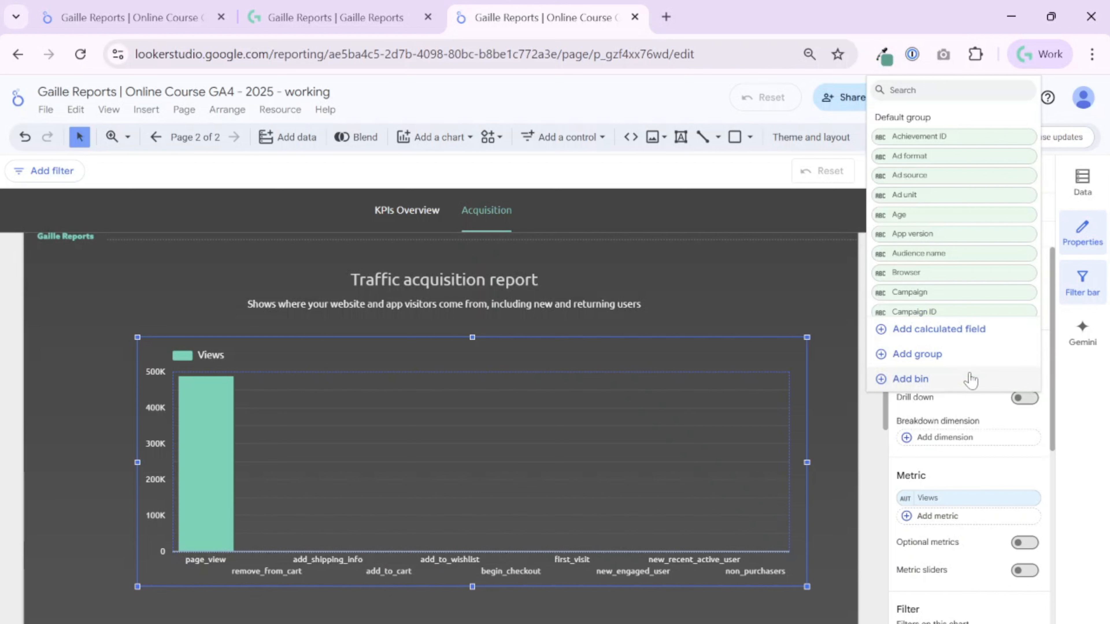
{"action": "type", "text": "chan"}
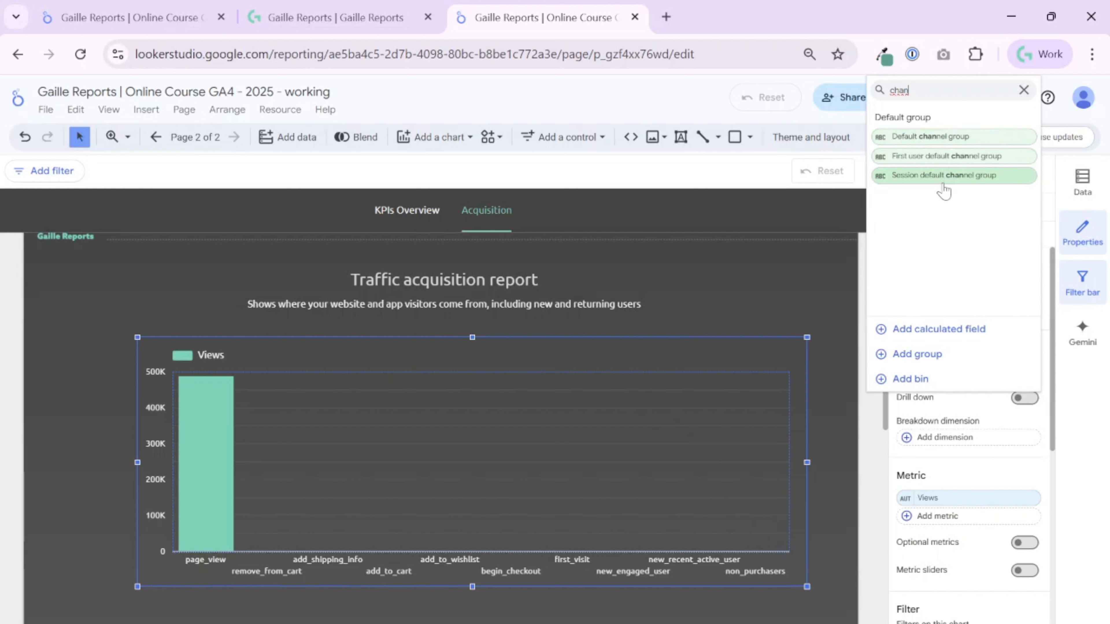
{"action": "left_click", "coordinate": [923, 158]}
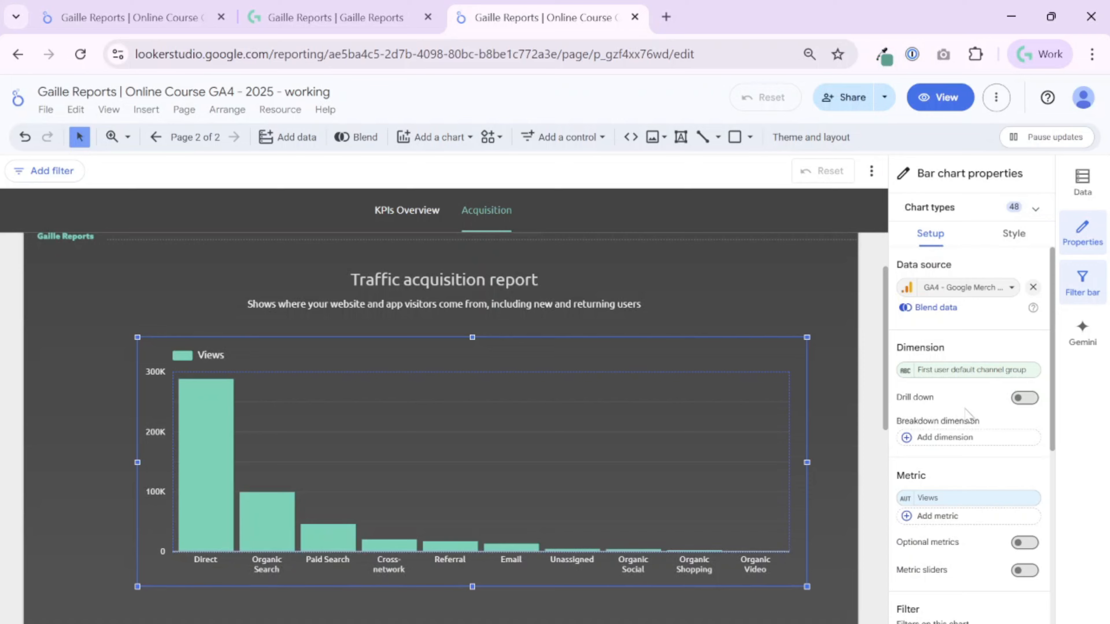
Set the display name of the chart's dimension to "User Channel Group".
{"action": "left_click", "coordinate": [905, 371]}
{"action": "left_click", "coordinate": [870, 411]}
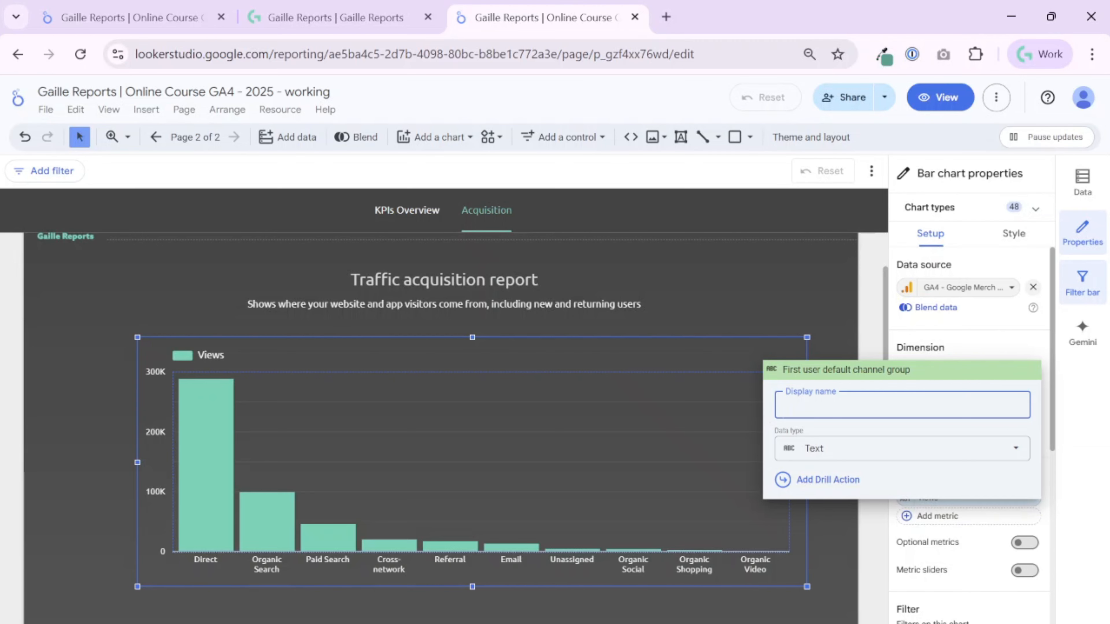
{"action": "type", "text": "User channel"}
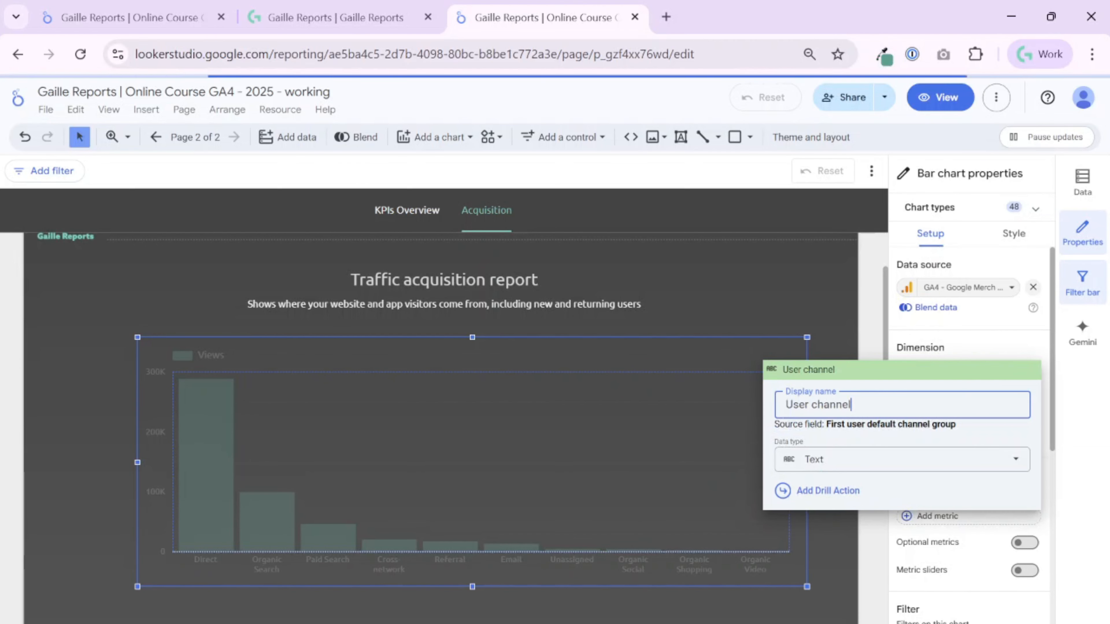
{"action": "key", "text": "BackSpace"}
{"action": "key", "text": "BackSpace"}
{"action": "key", "text": "BackSpace"}
{"action": "key", "text": "BackSpace"}
{"action": "key", "text": "BackSpace"}
{"action": "key", "text": "BackSpace"}
{"action": "key", "text": "BackSpace"}
{"action": "type", "text": "Channel Group"}
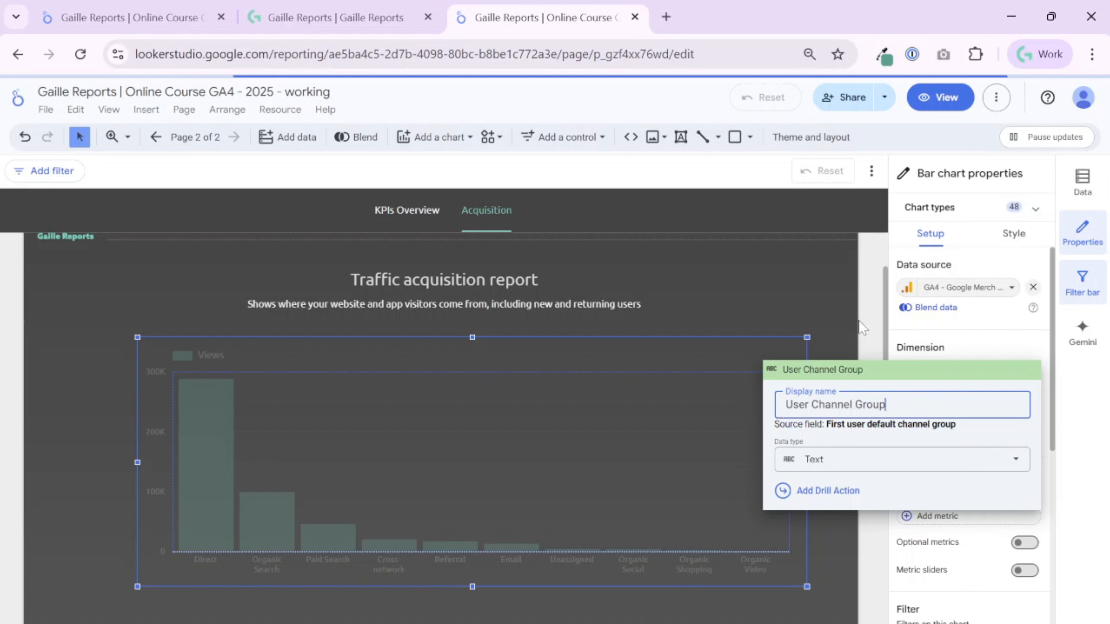
{"action": "left_click", "coordinate": [860, 327]}
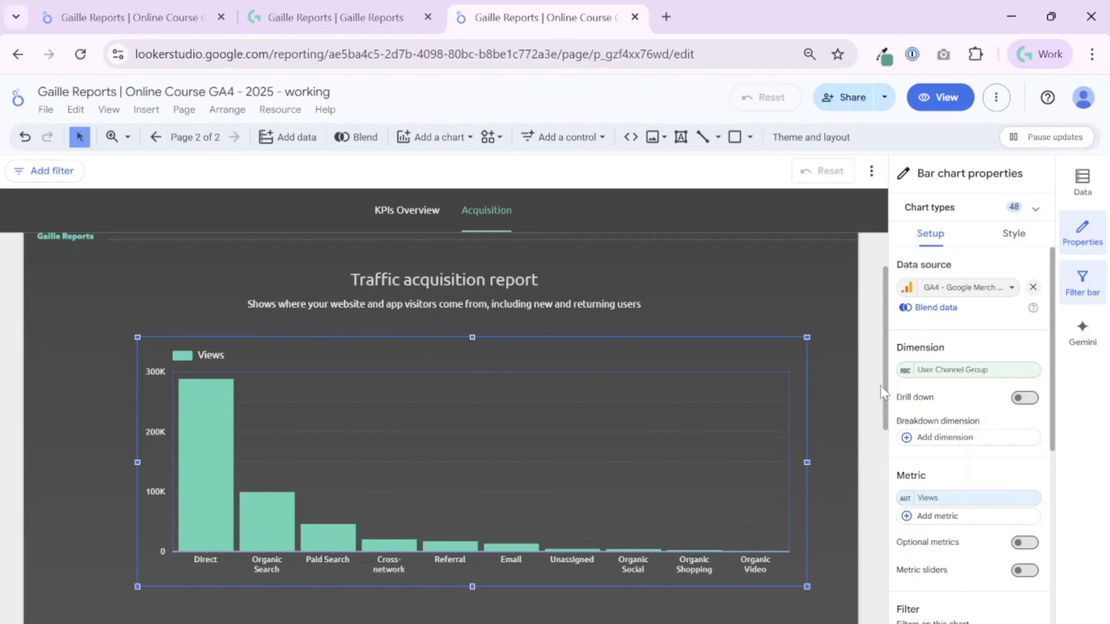
Examine the data type options available for the User Channel Group dimension without changing them.
{"action": "left_click", "coordinate": [904, 370]}
{"action": "left_click", "coordinate": [855, 467]}
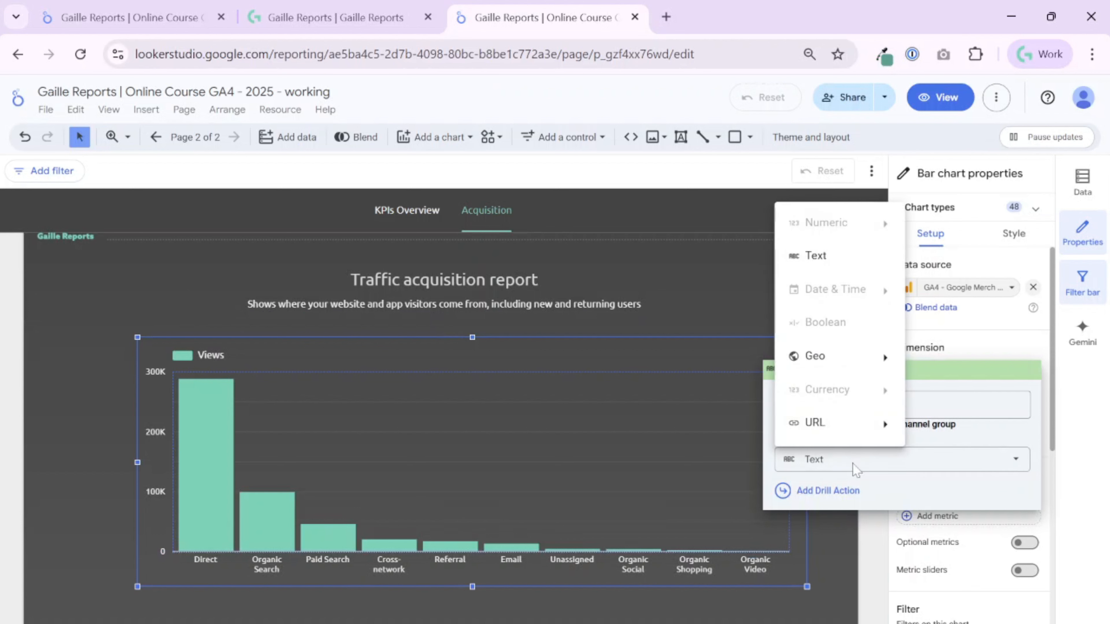
{"action": "left_click", "coordinate": [721, 274]}
{"action": "left_click", "coordinate": [875, 338]}
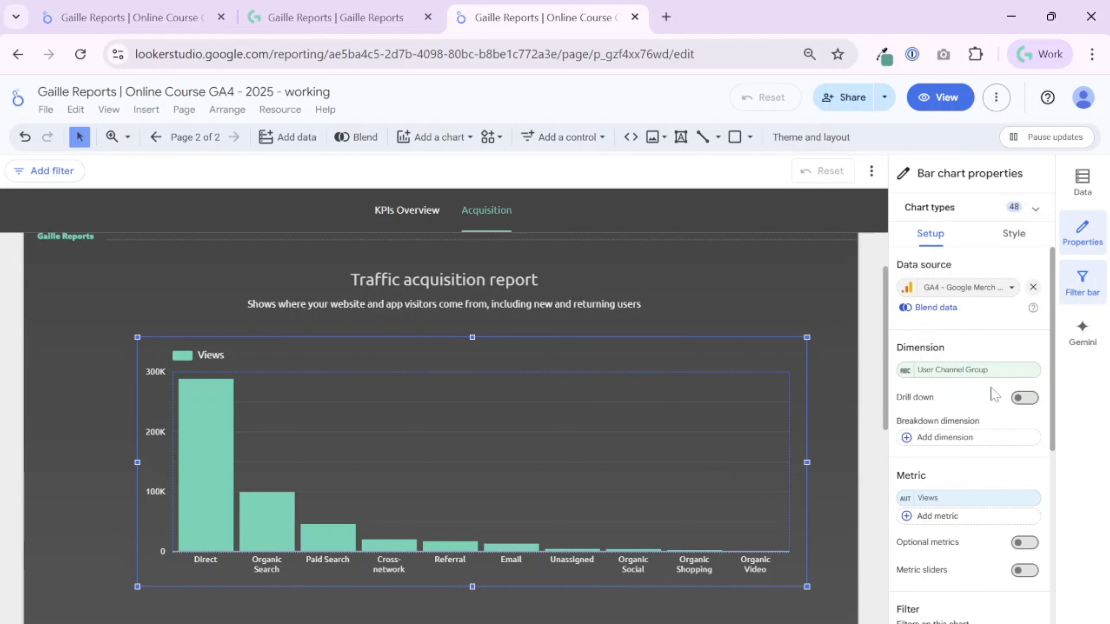
Try drill down on the bar chart with First user medium and First user source added as dimensions, and turn it off again.
{"action": "left_click", "coordinate": [1023, 401]}
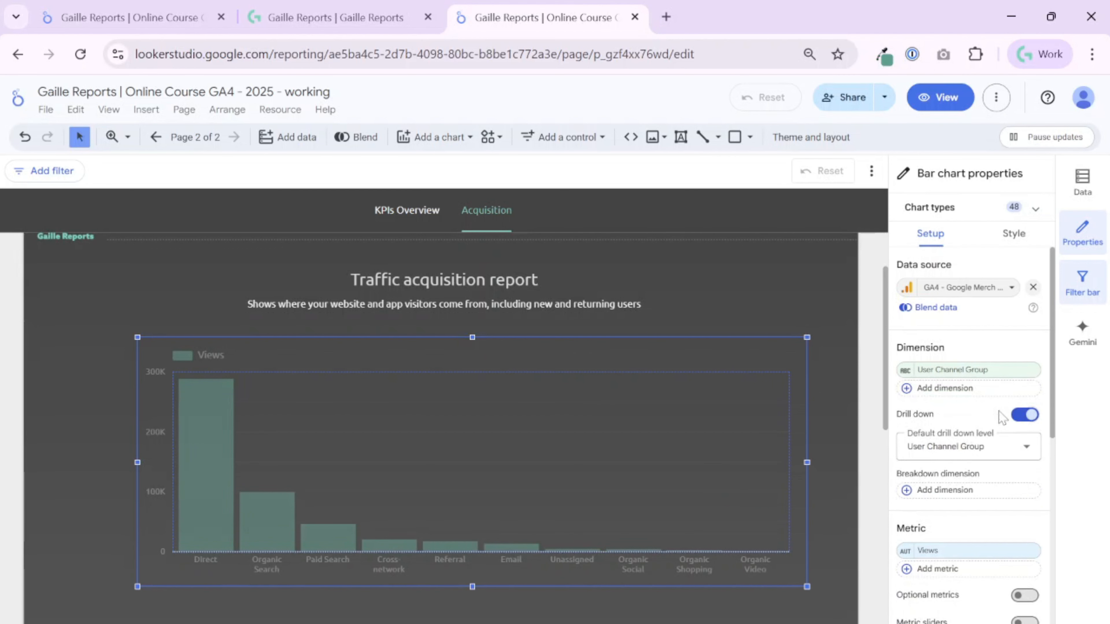
{"action": "left_click", "coordinate": [969, 388]}
{"action": "type", "text": "med"}
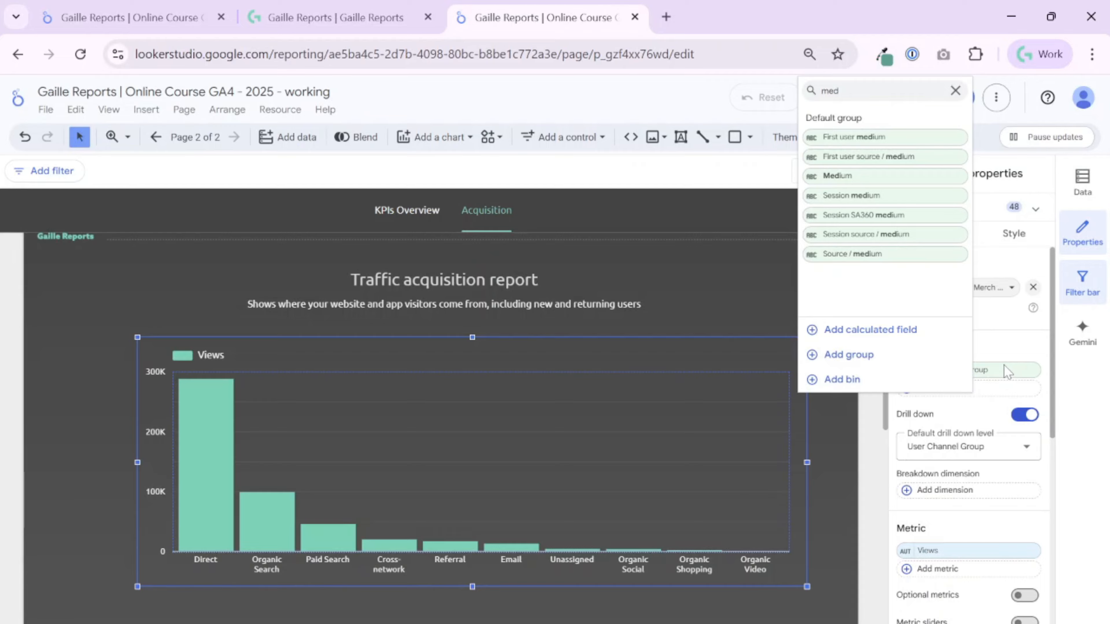
{"action": "left_click", "coordinate": [874, 139]}
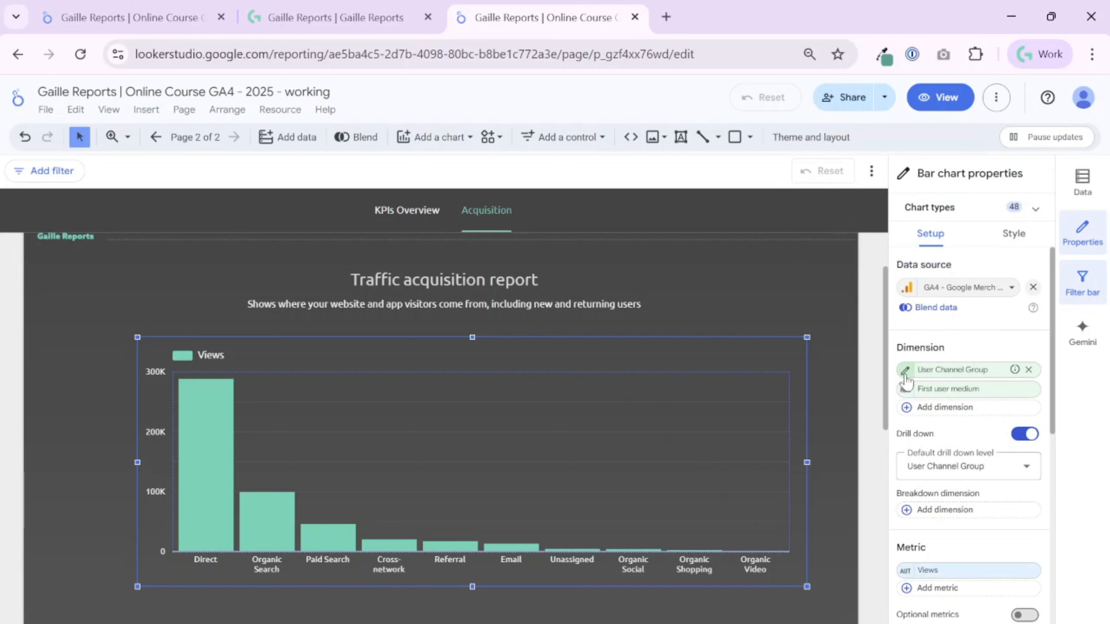
{"action": "left_click", "coordinate": [905, 372]}
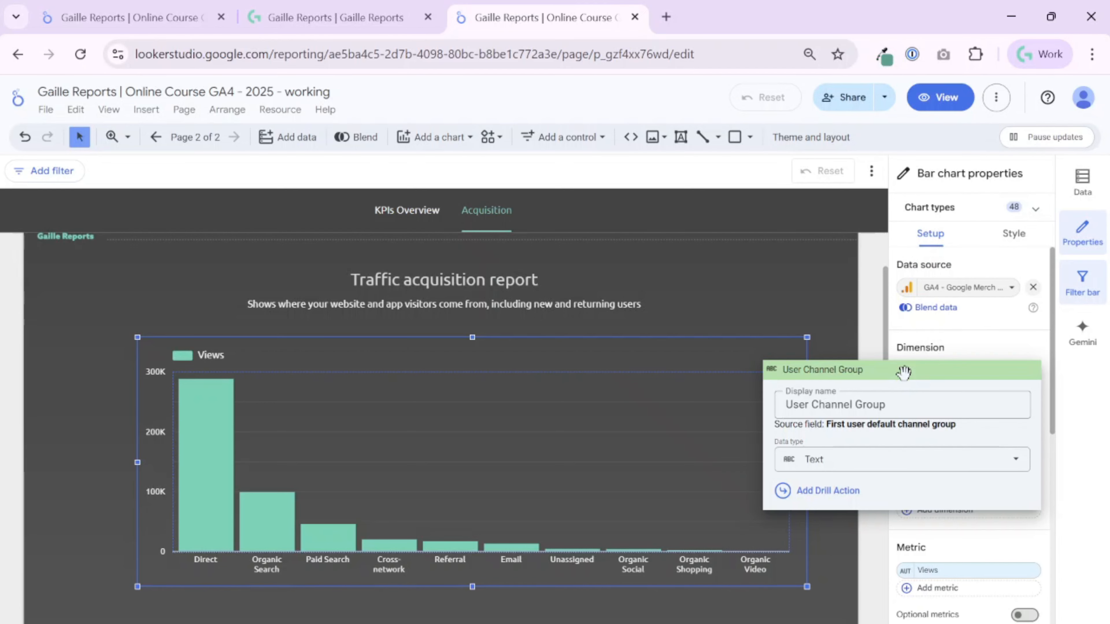
{"action": "left_click", "coordinate": [874, 313]}
{"action": "left_click", "coordinate": [944, 413]}
{"action": "type", "text": "source"}
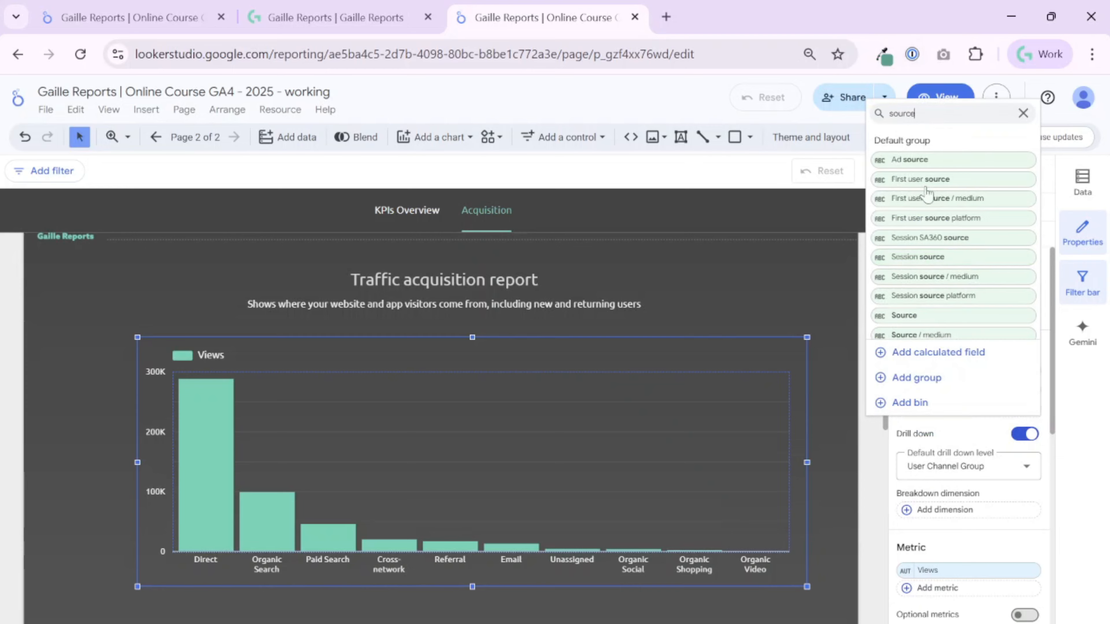
{"action": "left_click", "coordinate": [946, 180]}
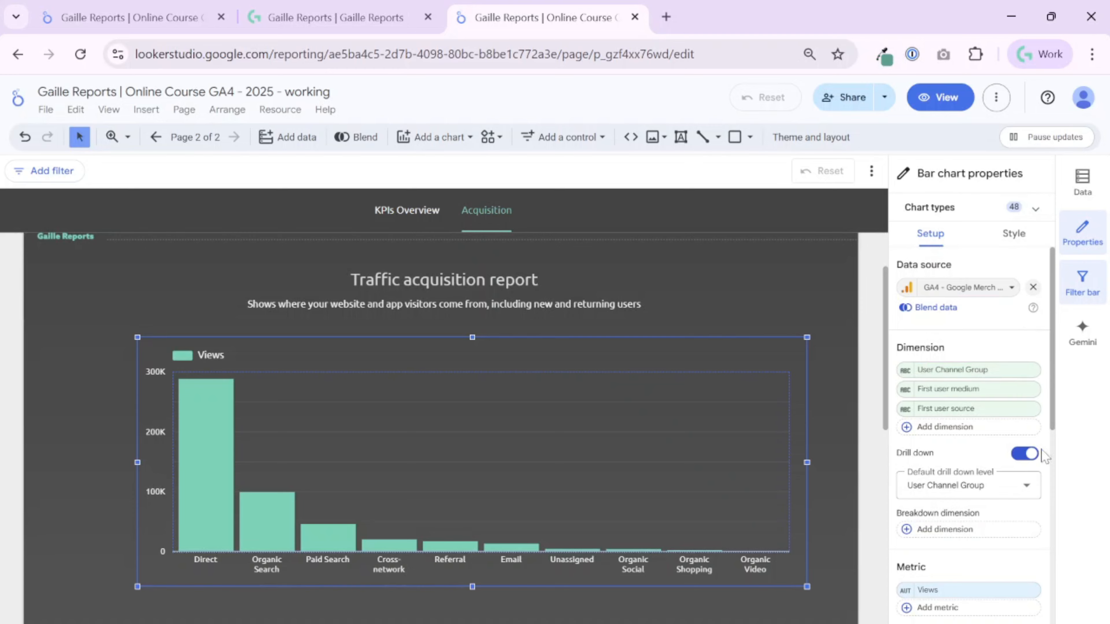
{"action": "left_click", "coordinate": [1022, 454]}
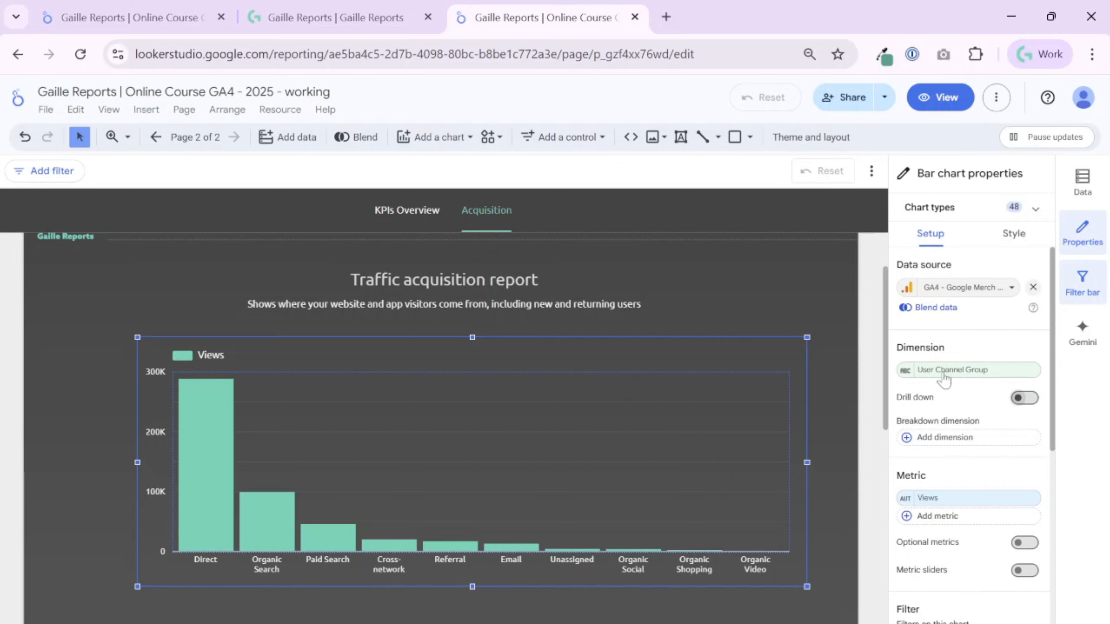
Replace the bar chart's Views metric with Active users.
{"action": "left_click", "coordinate": [941, 502]}
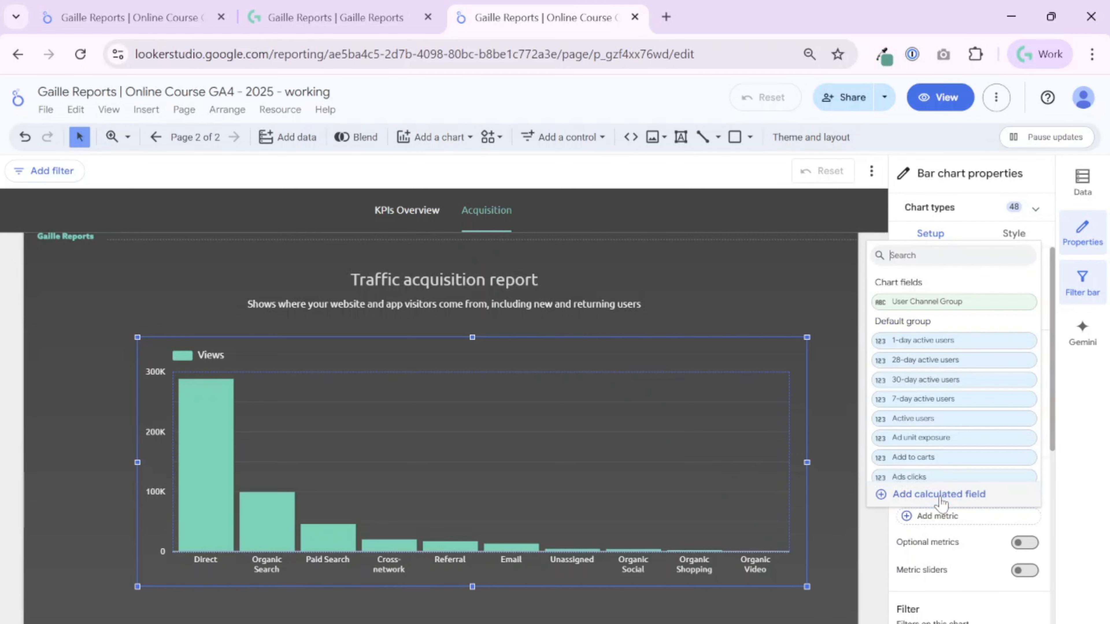
{"action": "type", "text": "active"}
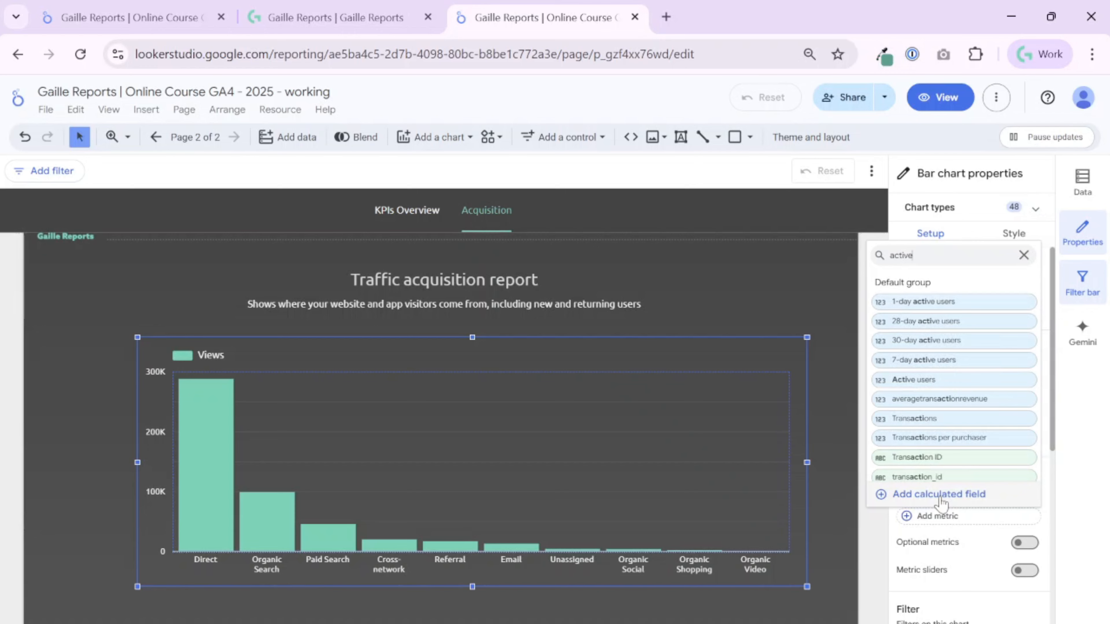
{"action": "left_click", "coordinate": [965, 383]}
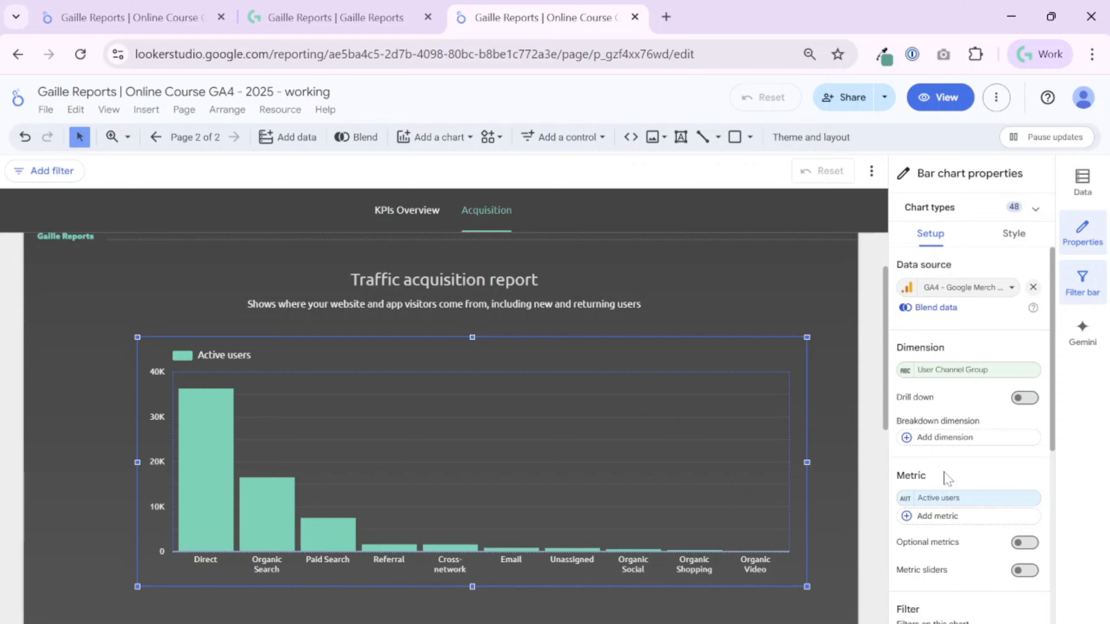
Add New / returning as the bar chart's breakdown dimension.
{"action": "left_click", "coordinate": [969, 440]}
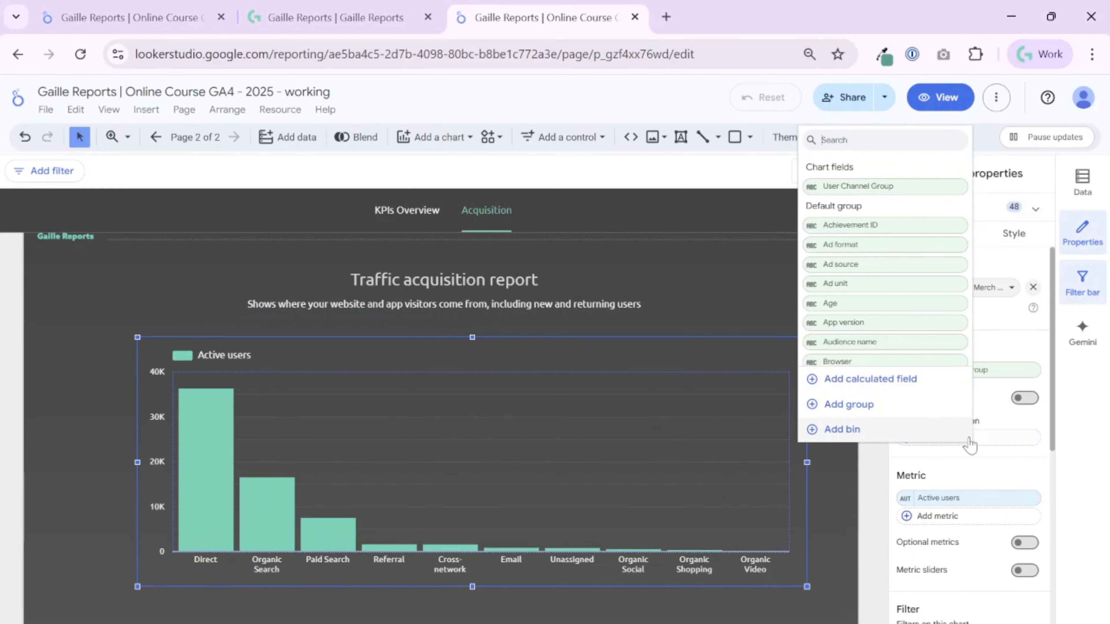
{"action": "type", "text": "new"}
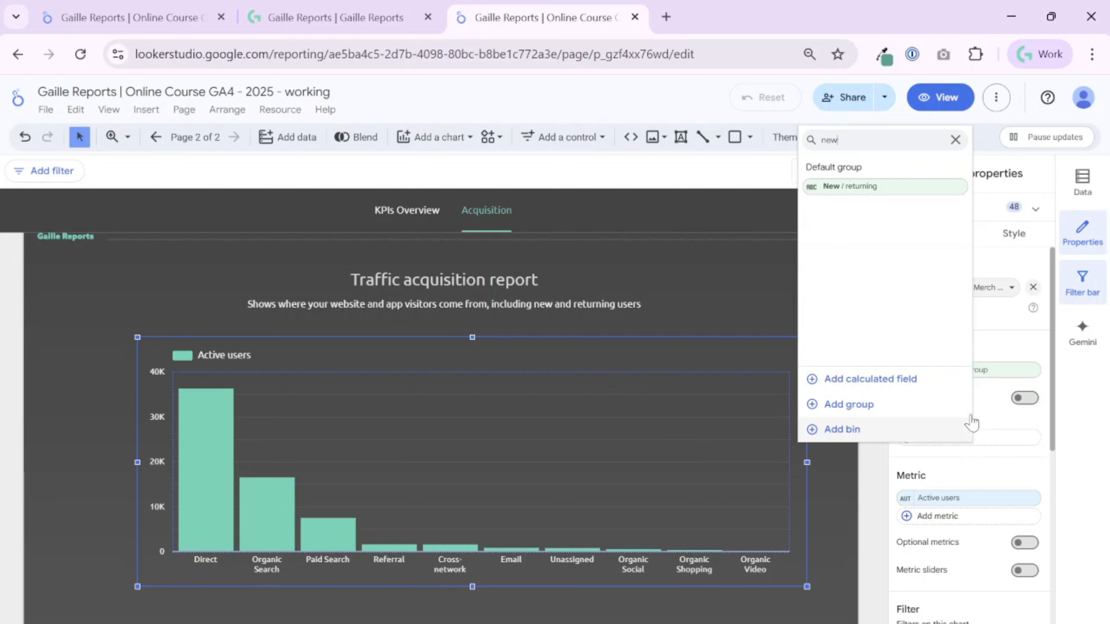
{"action": "left_click", "coordinate": [844, 188]}
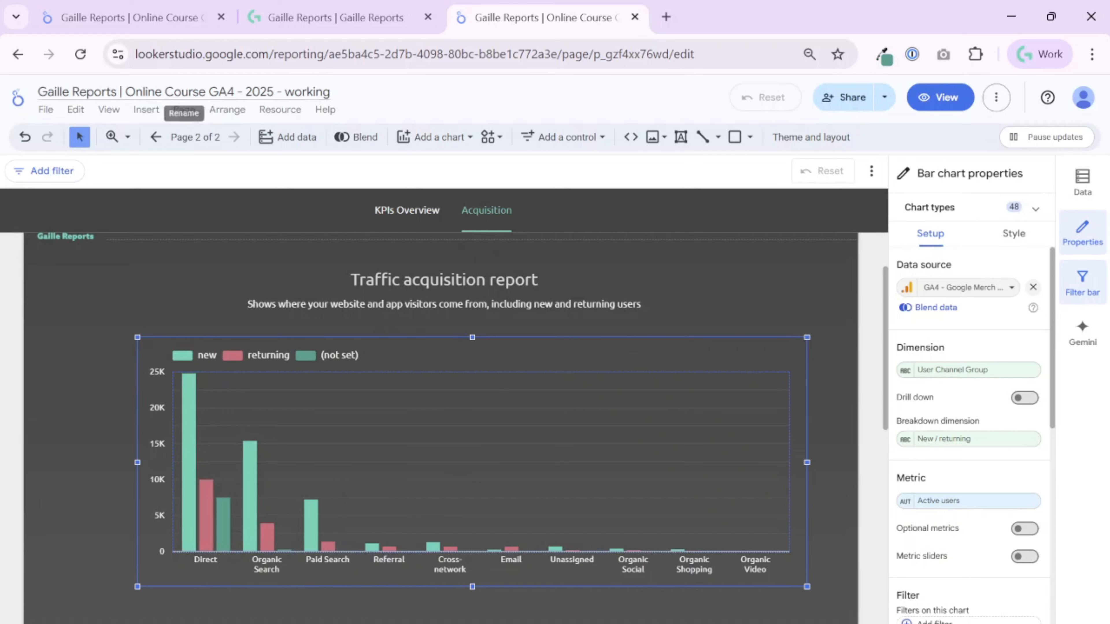
Copy the chart title "Users by Channel group" from the finished report's Acquisition page and return to the working report.
{"action": "left_click", "coordinate": [339, 13]}
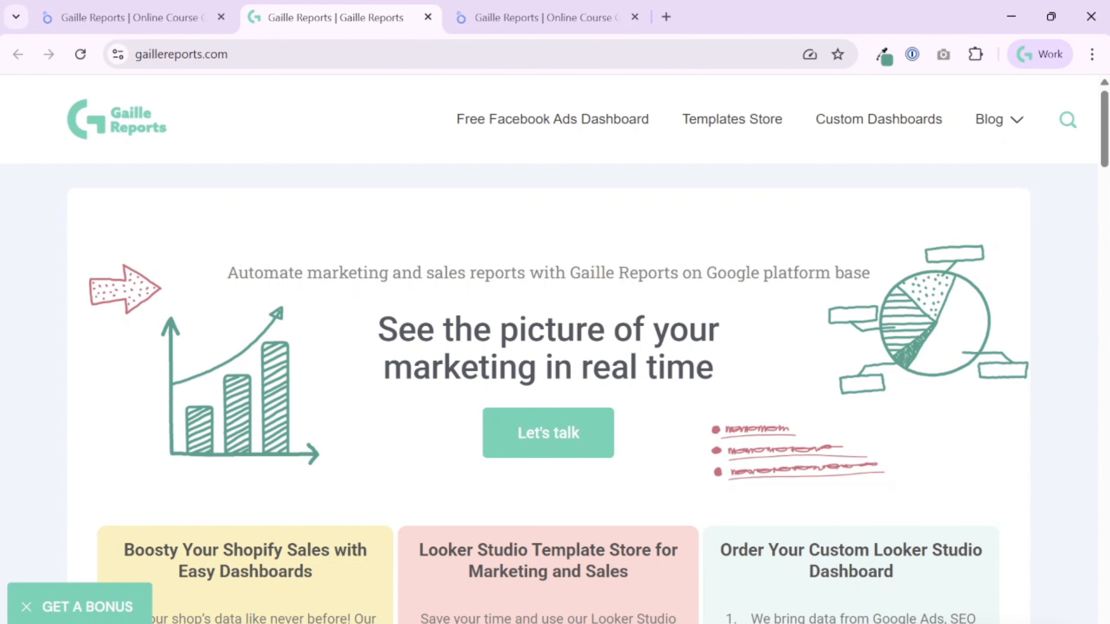
{"action": "left_click", "coordinate": [483, 13]}
{"action": "left_click", "coordinate": [132, 17]}
{"action": "mouse_move", "coordinate": [267, 355]}
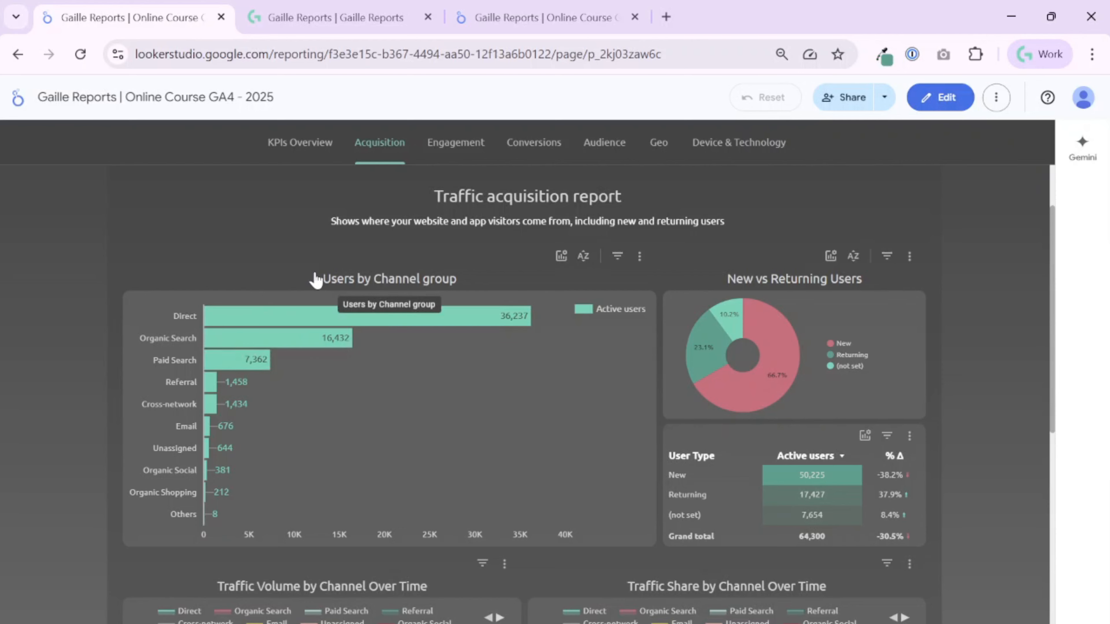
{"action": "left_click_drag", "start_coordinate": [314, 279], "coordinate": [450, 284]}
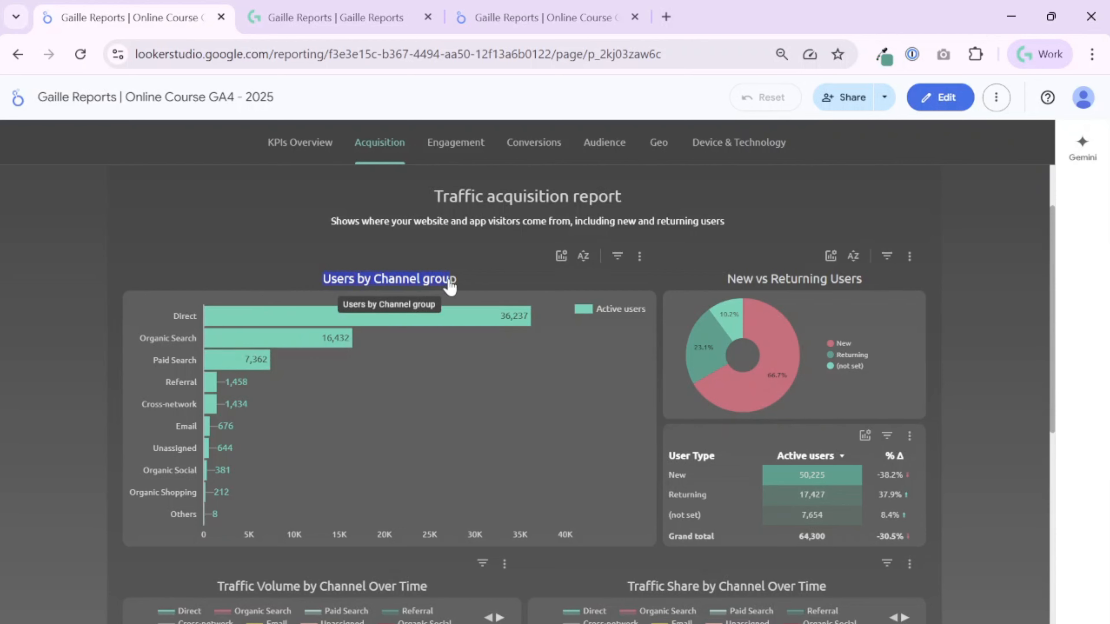
{"action": "left_click", "coordinate": [555, 19]}
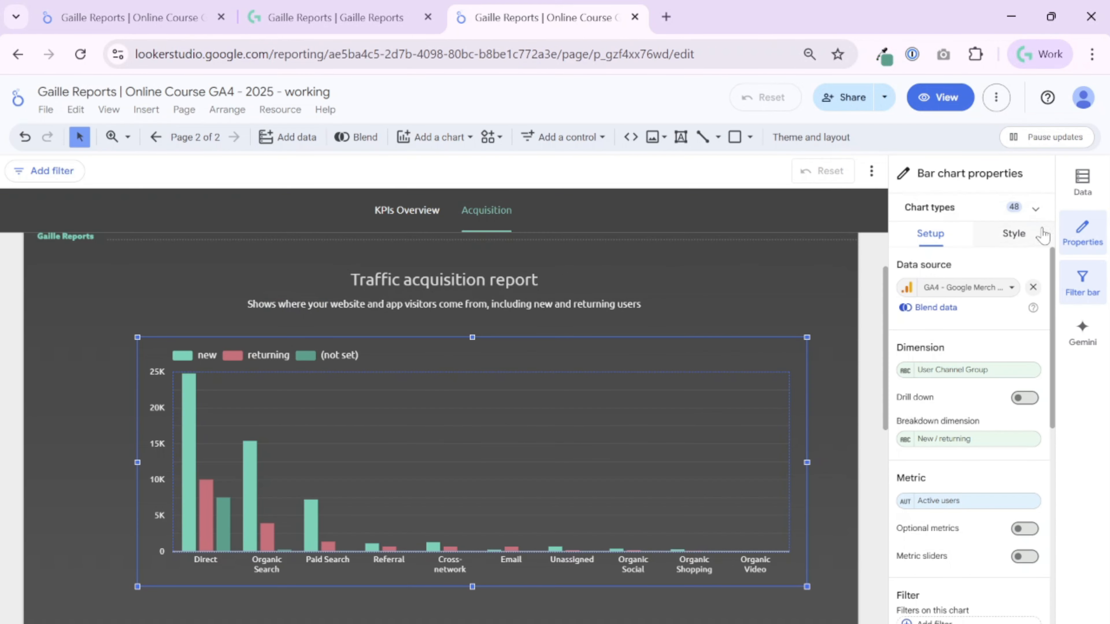
Show the bar chart's title, set it to "Users by Channel group" and centre it.
{"action": "left_click", "coordinate": [1014, 238]}
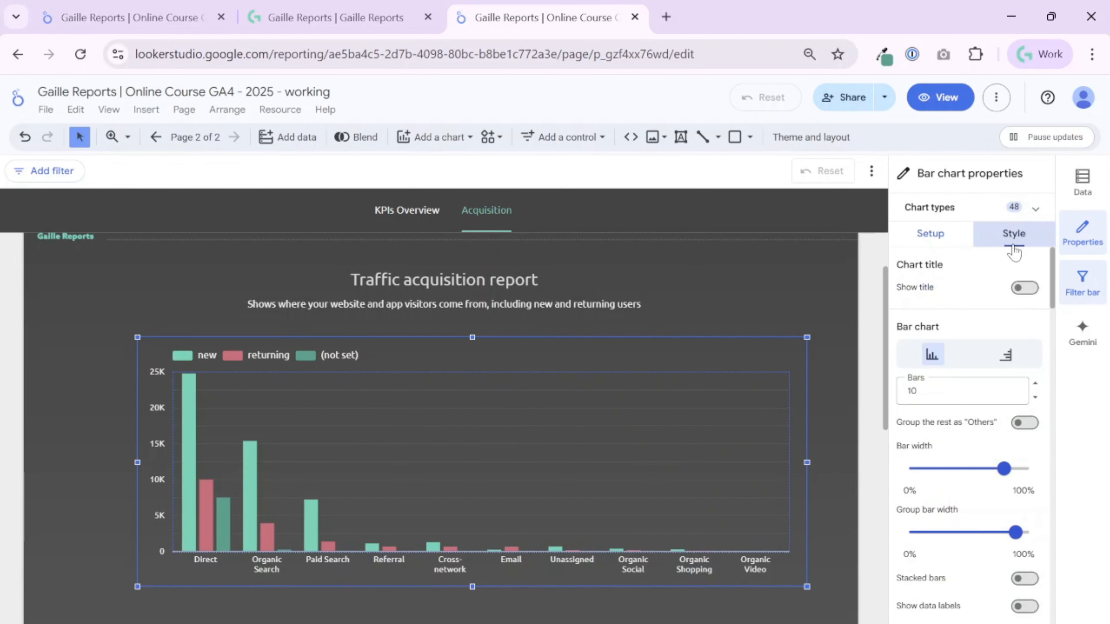
{"action": "left_click", "coordinate": [1023, 287]}
{"action": "triple_click", "coordinate": [976, 325]}
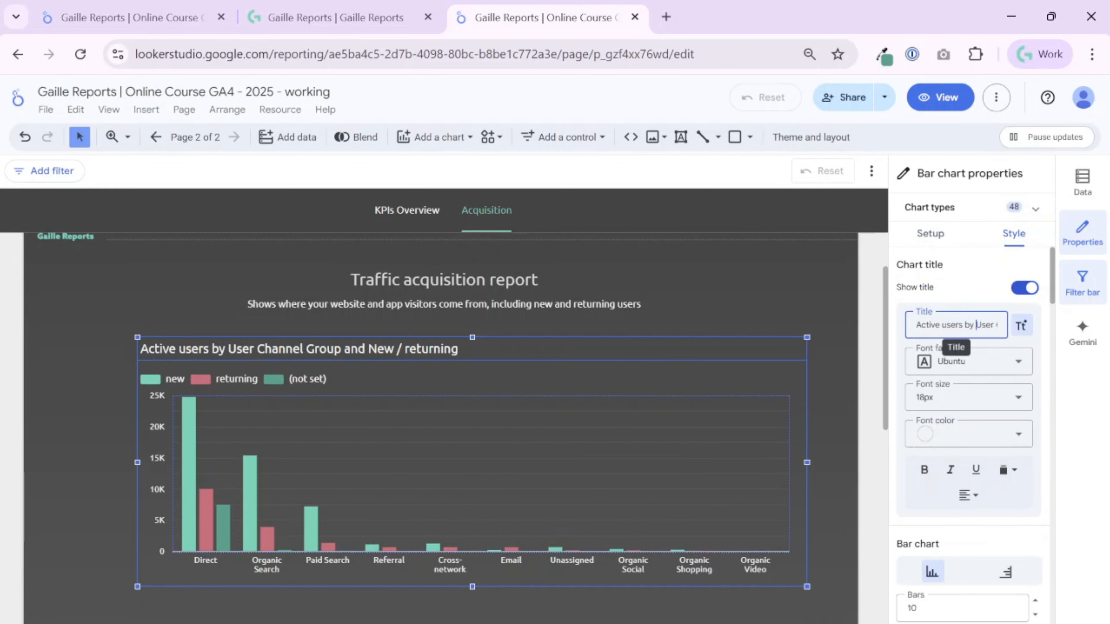
{"action": "type", "text": "Users by Channel group"}
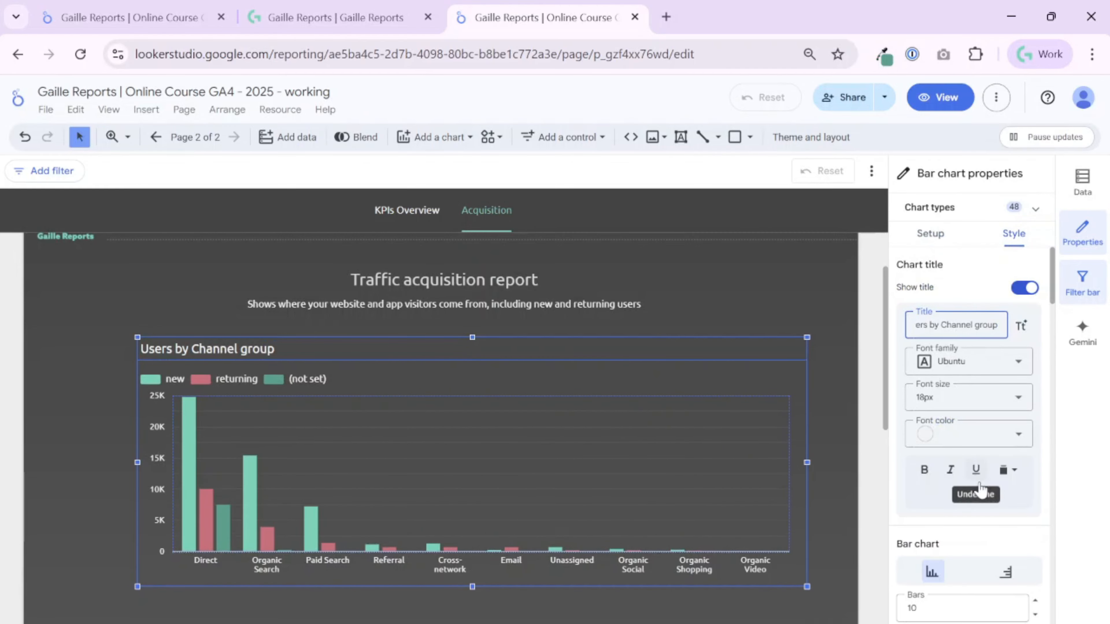
{"action": "left_click", "coordinate": [969, 497]}
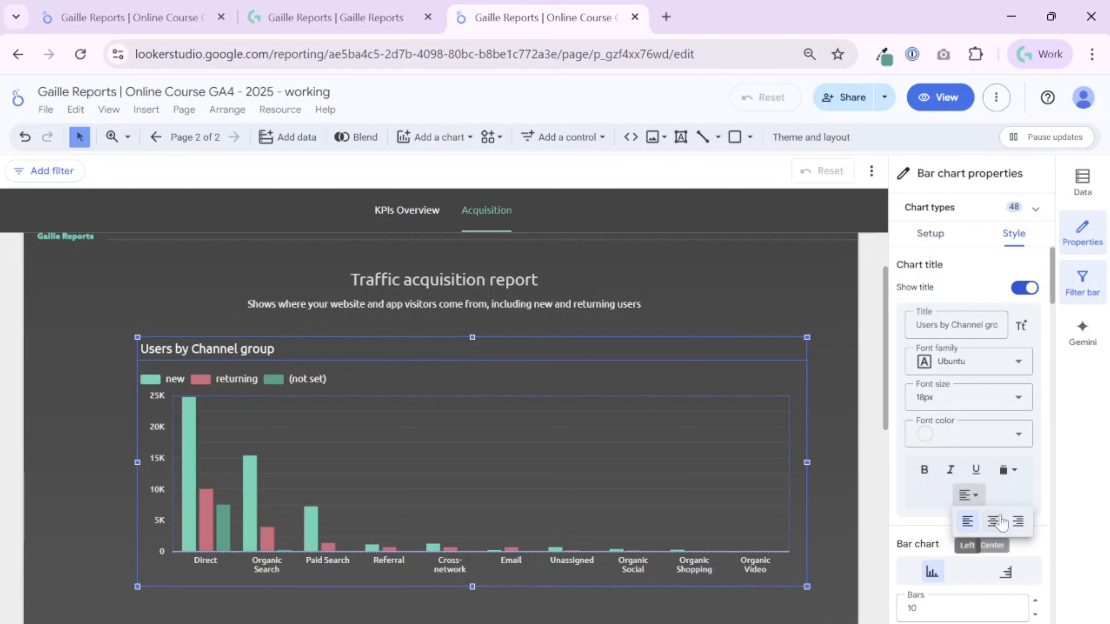
{"action": "left_click", "coordinate": [991, 521]}
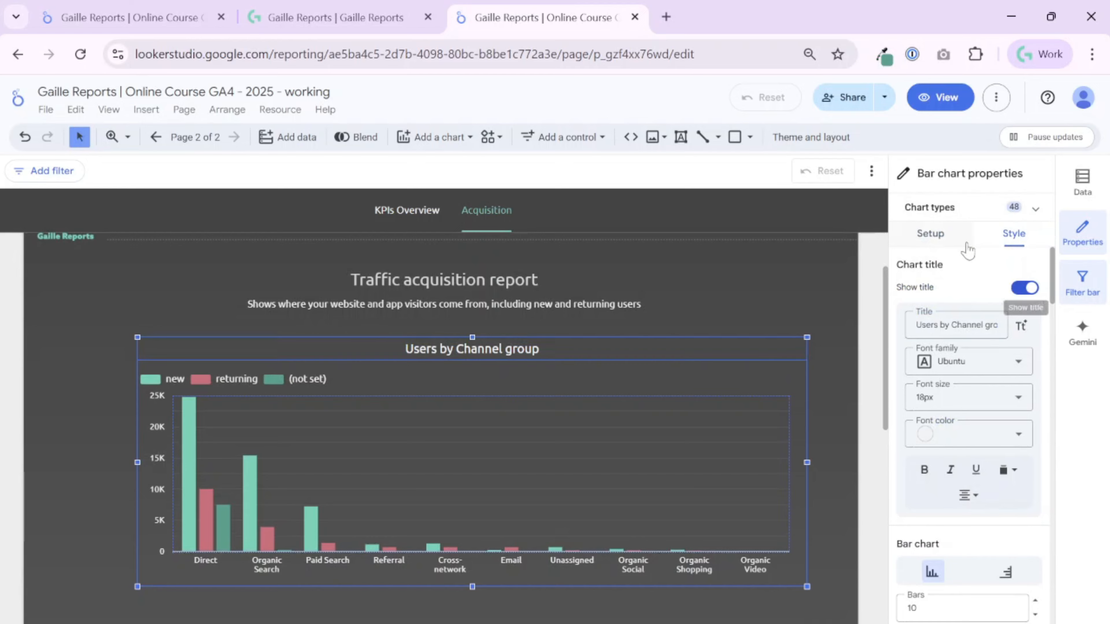
Remove the New / returning breakdown dimension from the bar chart and enable cross-filtering.
{"action": "left_click", "coordinate": [954, 238]}
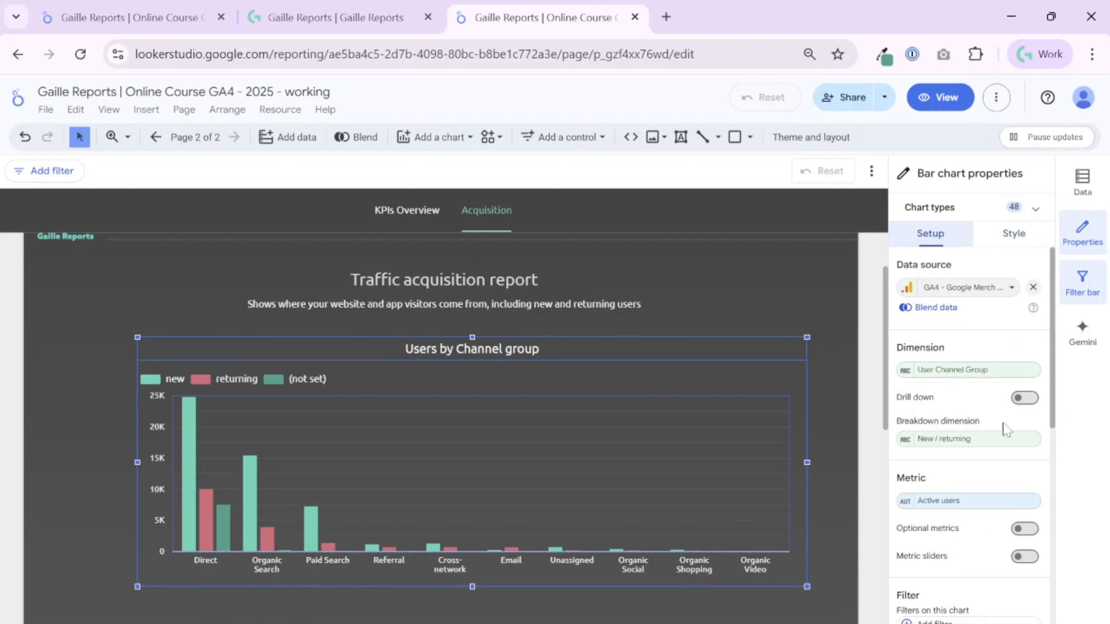
{"action": "left_click", "coordinate": [1029, 439]}
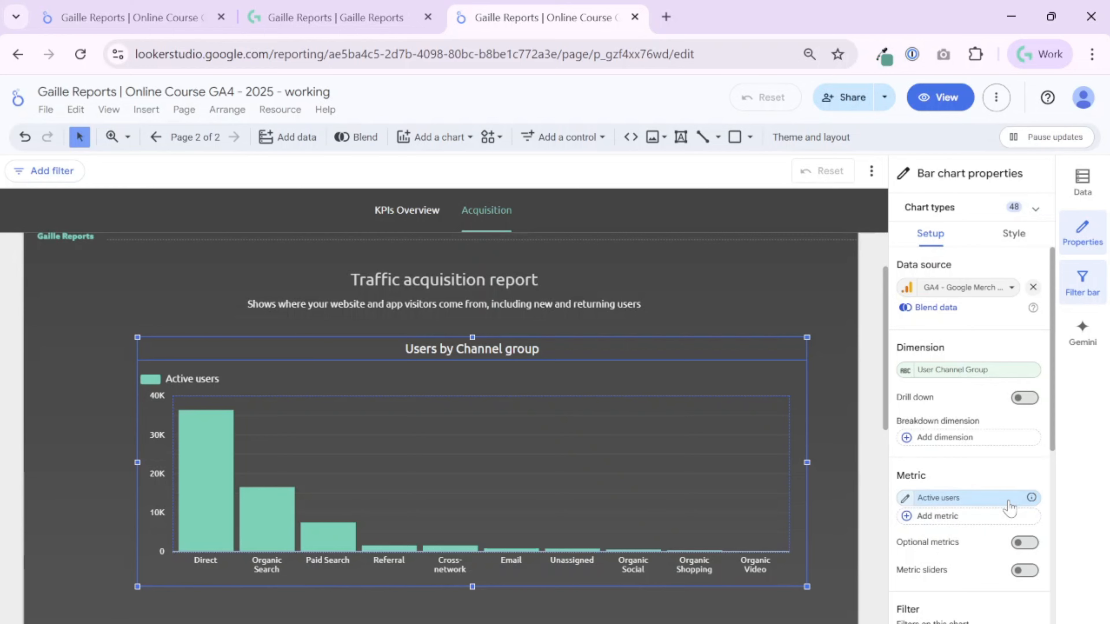
{"action": "scroll", "coordinate": [957, 474], "scroll_direction": "down", "scroll_amount": 2}
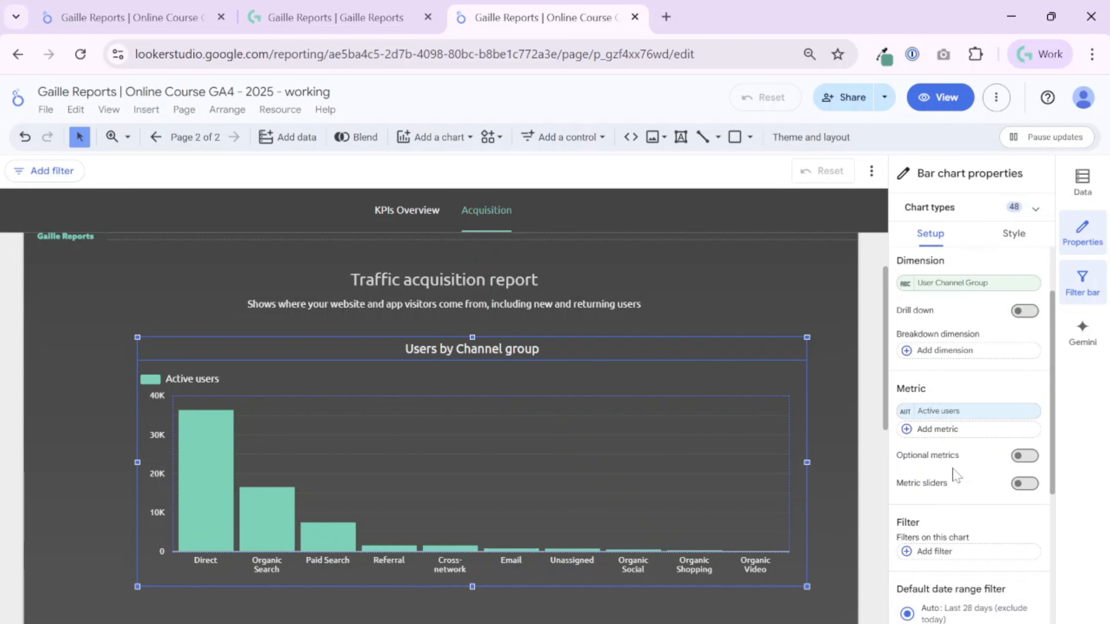
{"action": "scroll", "coordinate": [955, 470], "scroll_direction": "down", "scroll_amount": 5}
{"action": "scroll", "coordinate": [954, 470], "scroll_direction": "up", "scroll_amount": 5}
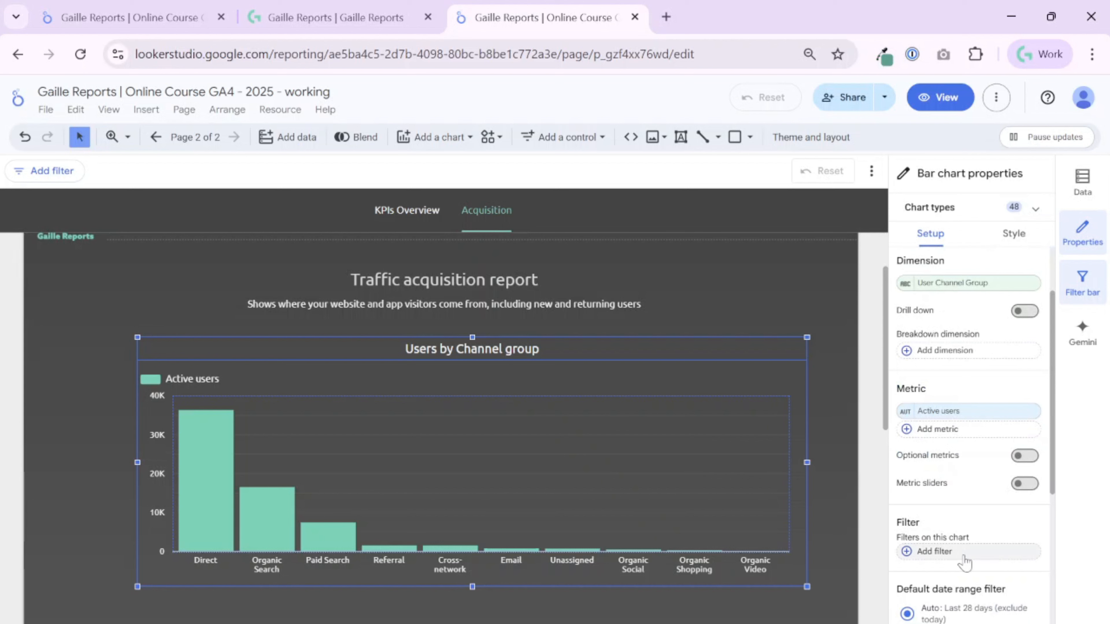
{"action": "scroll", "coordinate": [963, 561], "scroll_direction": "down", "scroll_amount": 2}
{"action": "scroll", "coordinate": [968, 437], "scroll_direction": "down", "scroll_amount": 4}
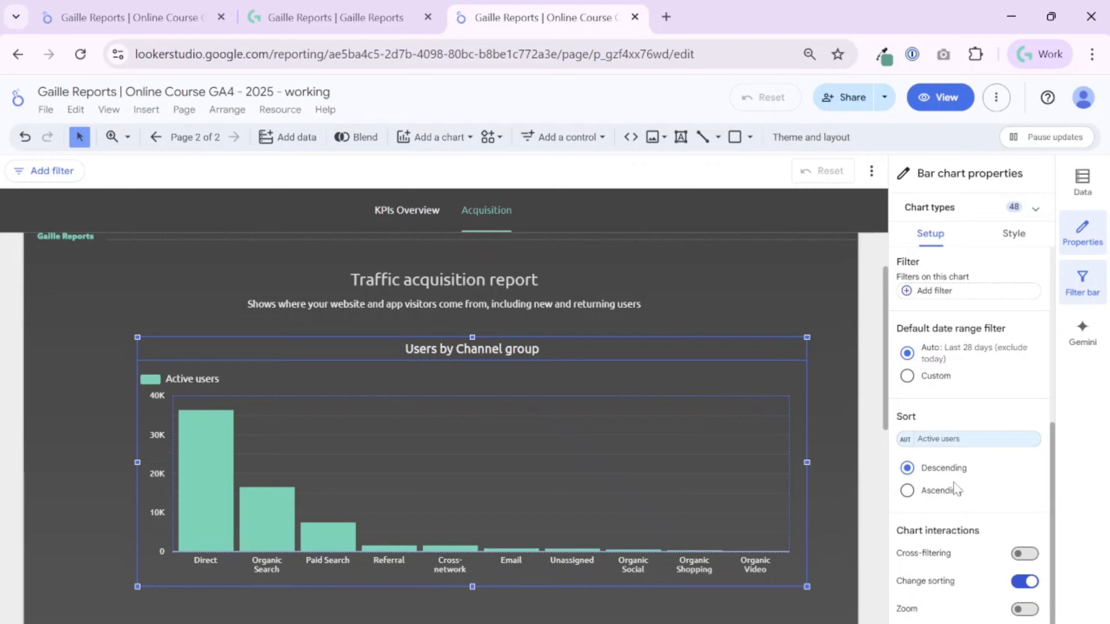
{"action": "scroll", "coordinate": [1005, 512], "scroll_direction": "down", "scroll_amount": 1}
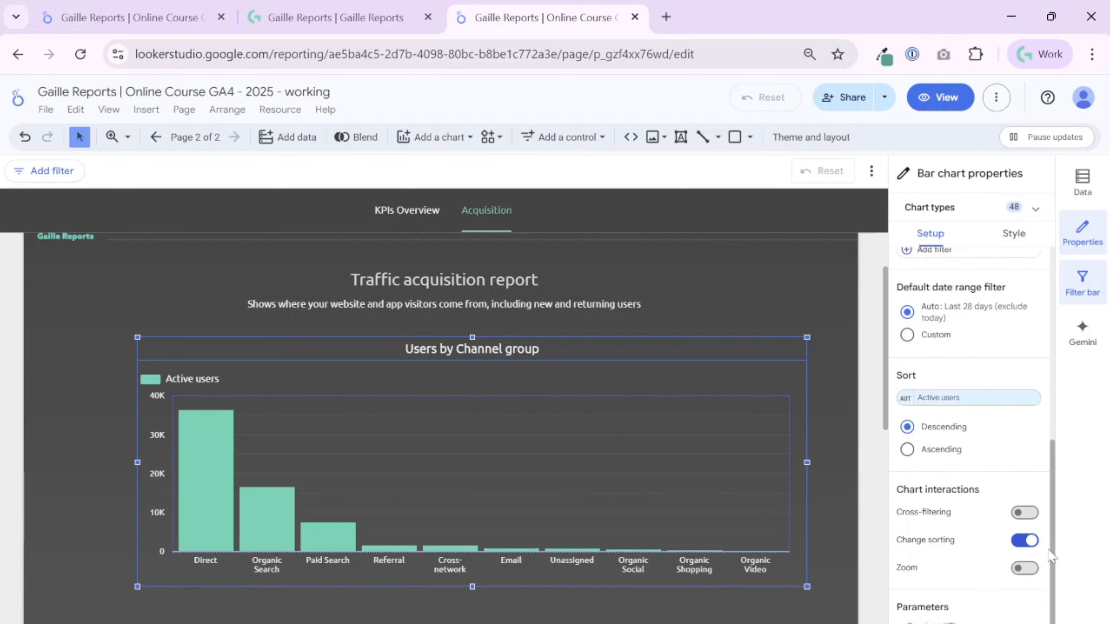
{"action": "left_click", "coordinate": [1024, 507]}
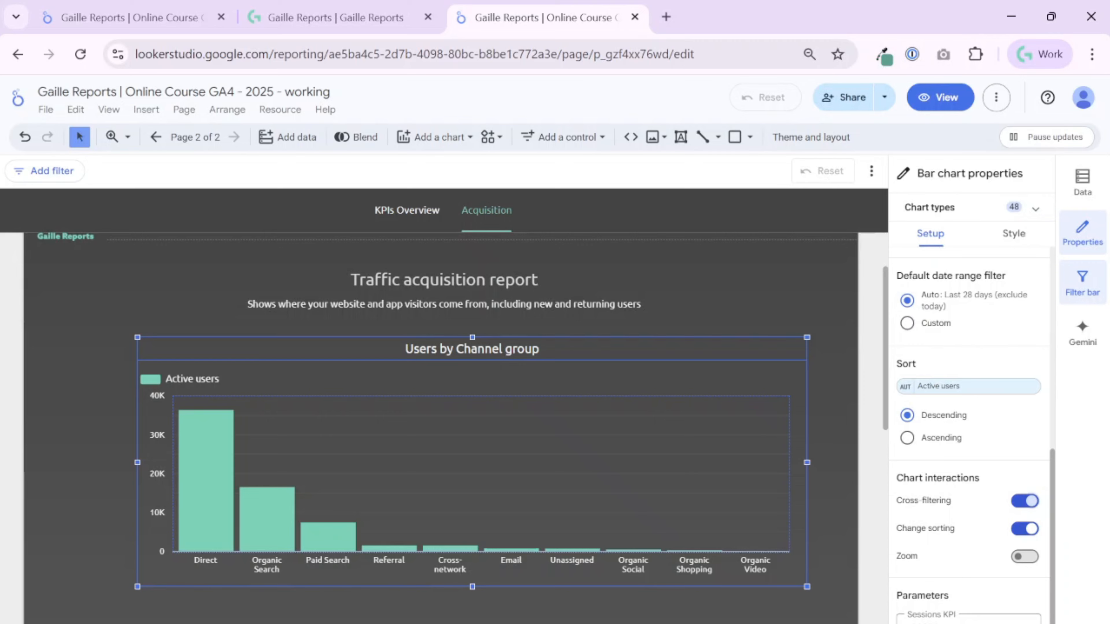
Compare the bar chart's vertical and horizontal orientations and leave it set to horizontal.
{"action": "scroll", "coordinate": [966, 481], "scroll_direction": "up", "scroll_amount": 6}
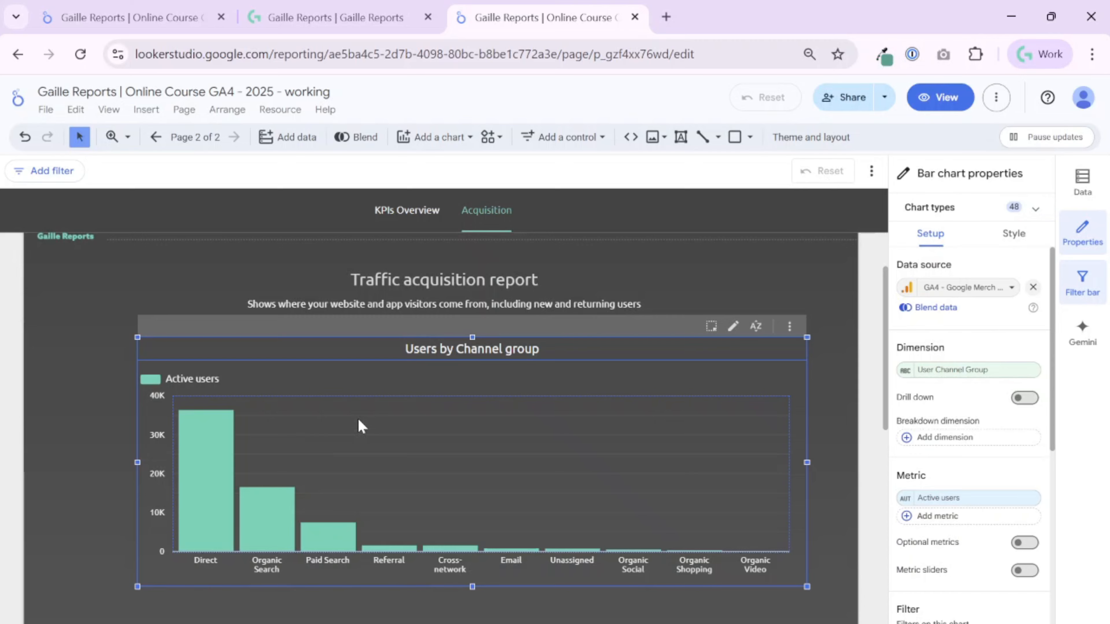
{"action": "left_click", "coordinate": [1006, 245]}
{"action": "scroll", "coordinate": [1011, 398], "scroll_direction": "down", "scroll_amount": 3}
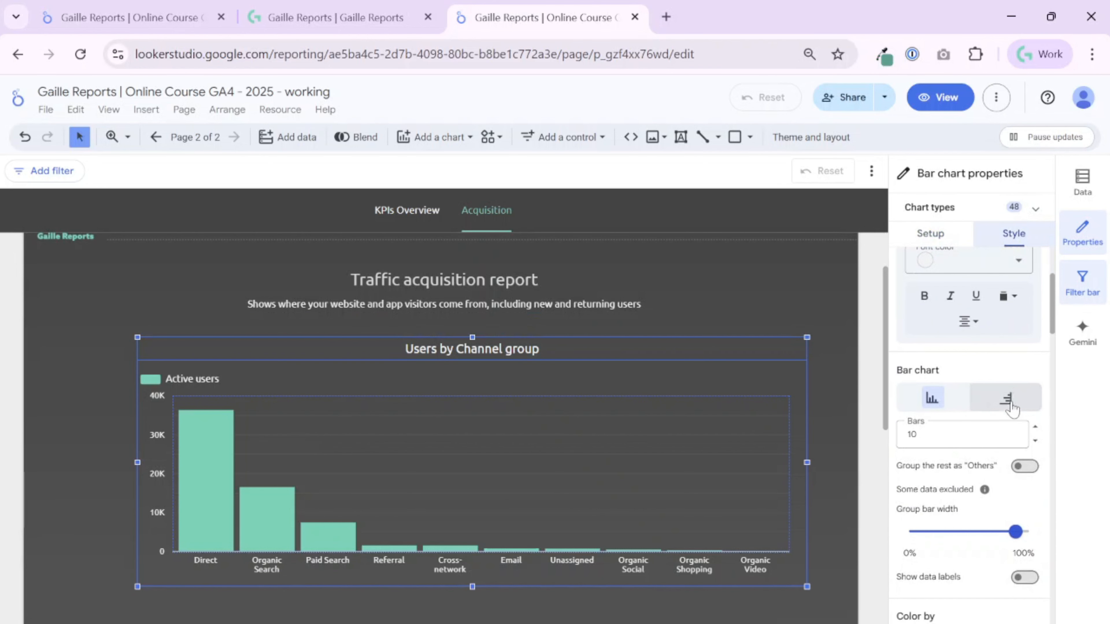
{"action": "left_click", "coordinate": [1013, 398]}
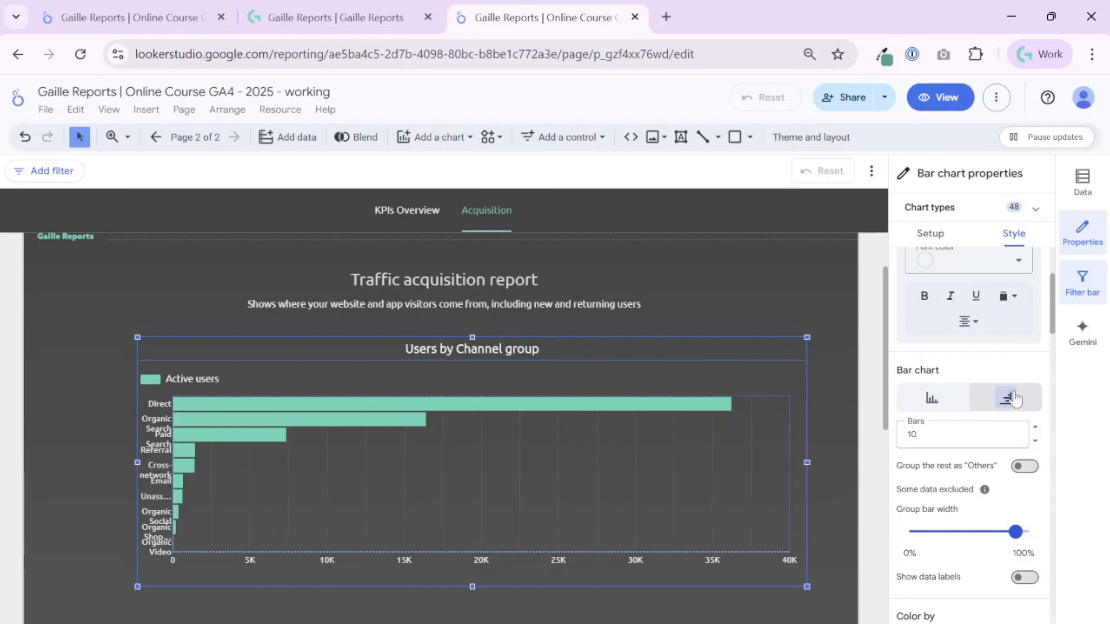
{"action": "left_click", "coordinate": [931, 405]}
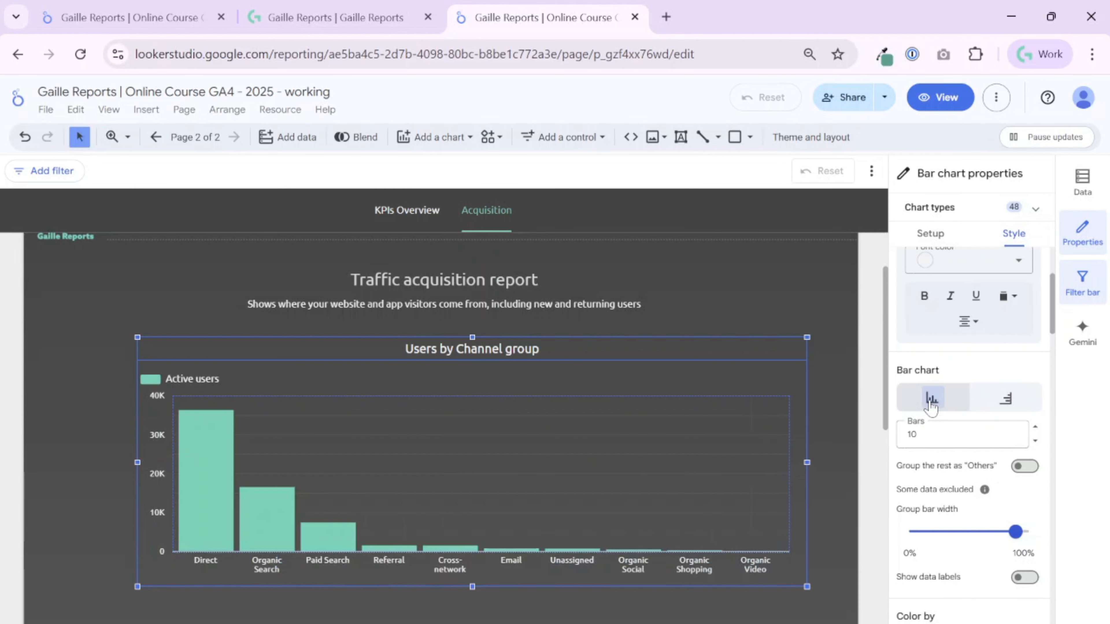
{"action": "left_click", "coordinate": [1009, 398]}
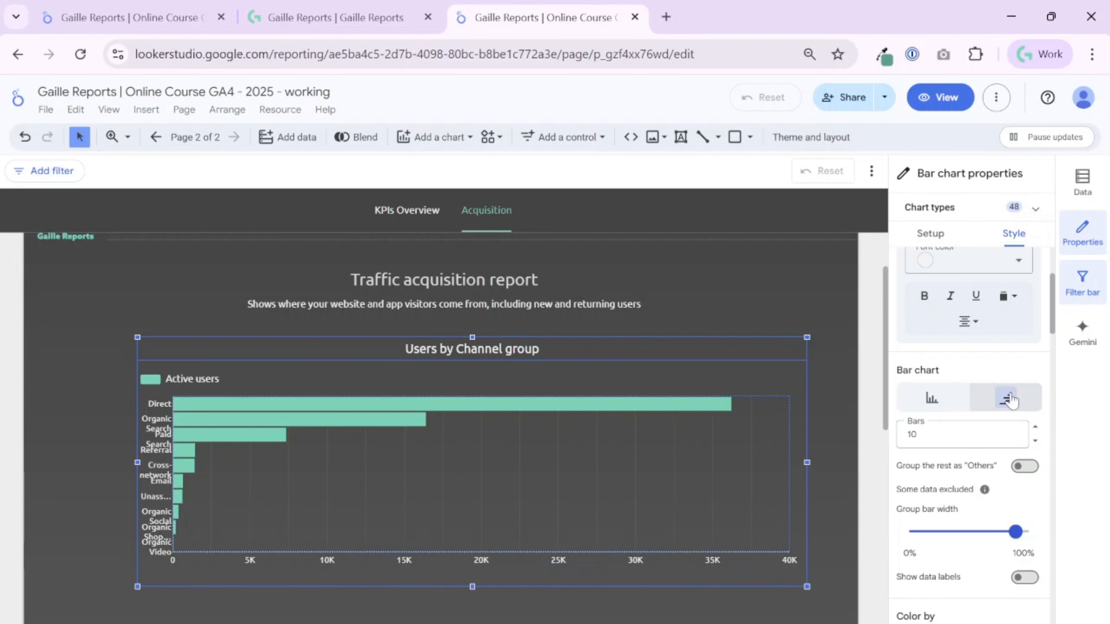
{"action": "left_click", "coordinate": [931, 398]}
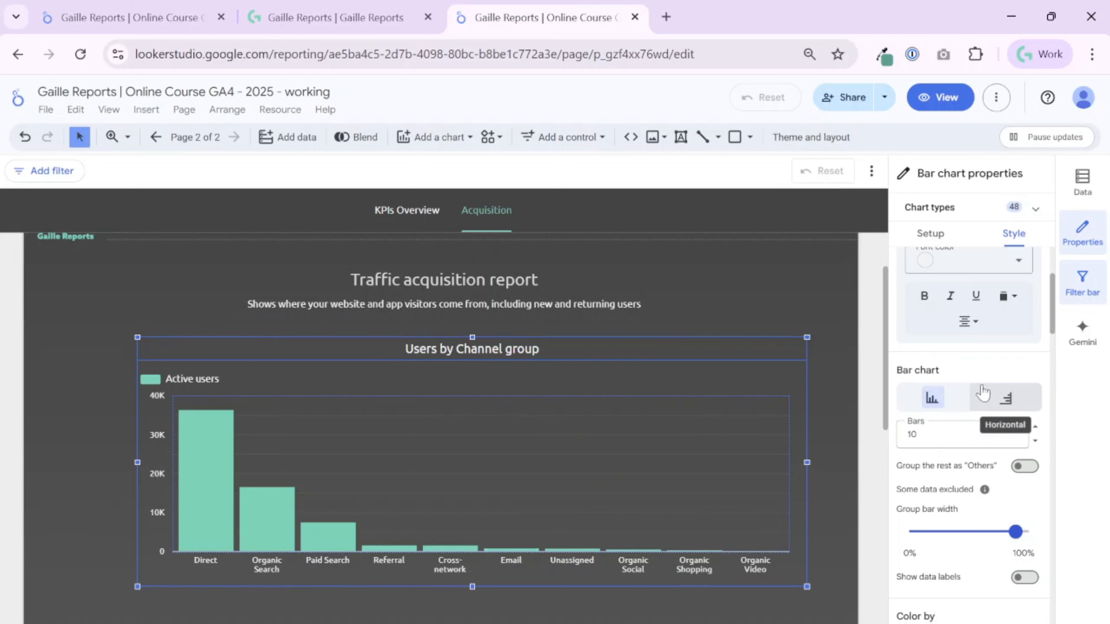
{"action": "left_click", "coordinate": [1006, 397]}
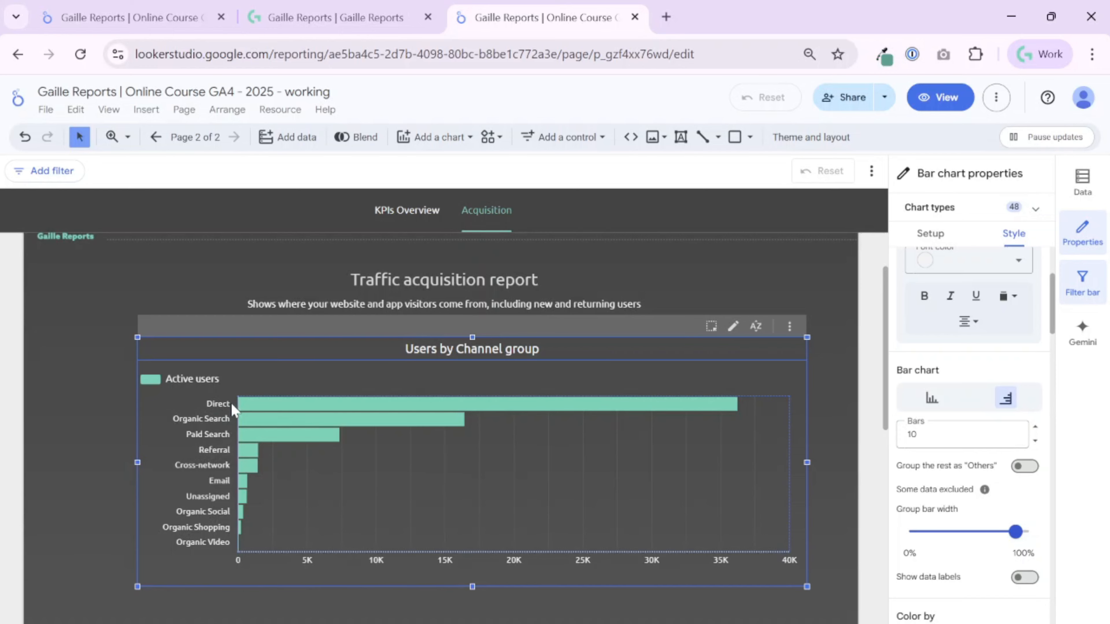
Keep the bar chart horizontal, limit it to 7 bars and group the rest as "Others".
{"action": "left_click", "coordinate": [932, 400]}
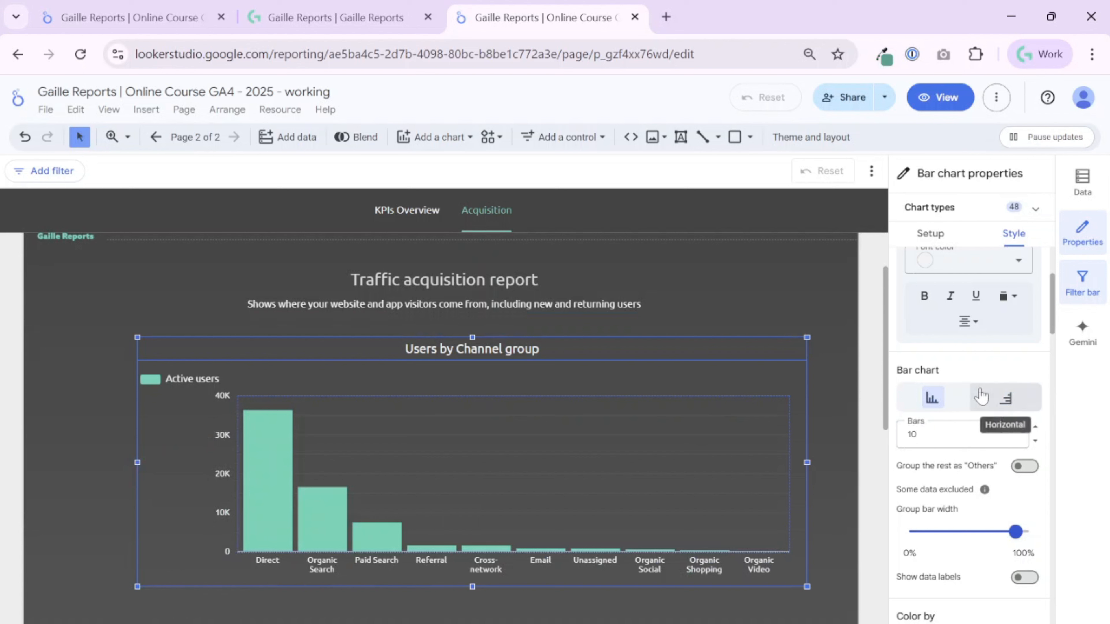
{"action": "left_click", "coordinate": [980, 396]}
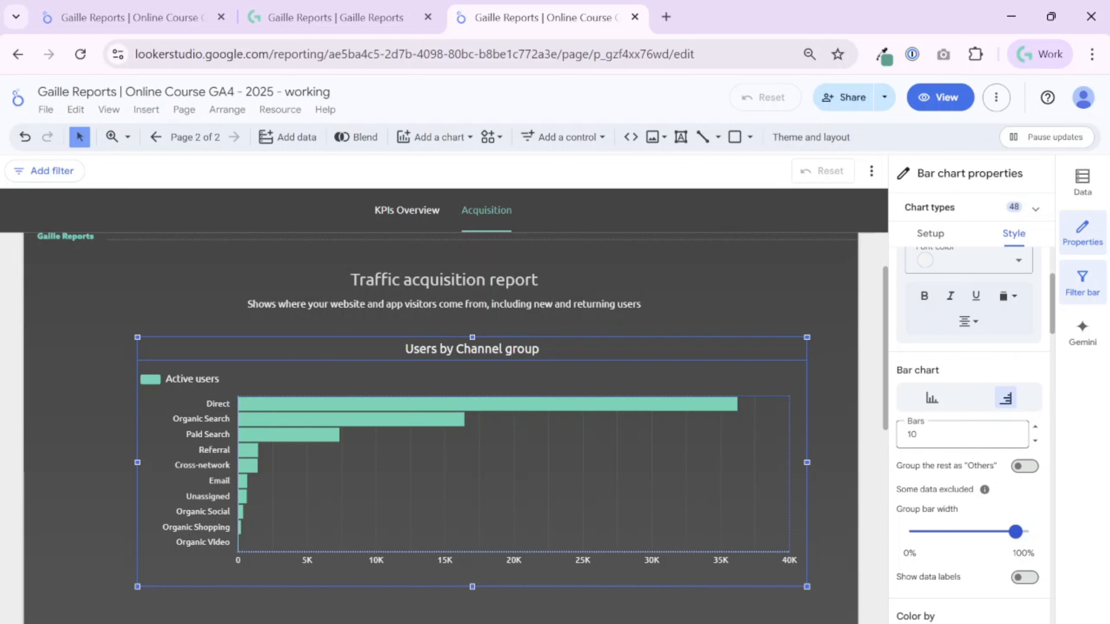
{"action": "double_click", "coordinate": [912, 434]}
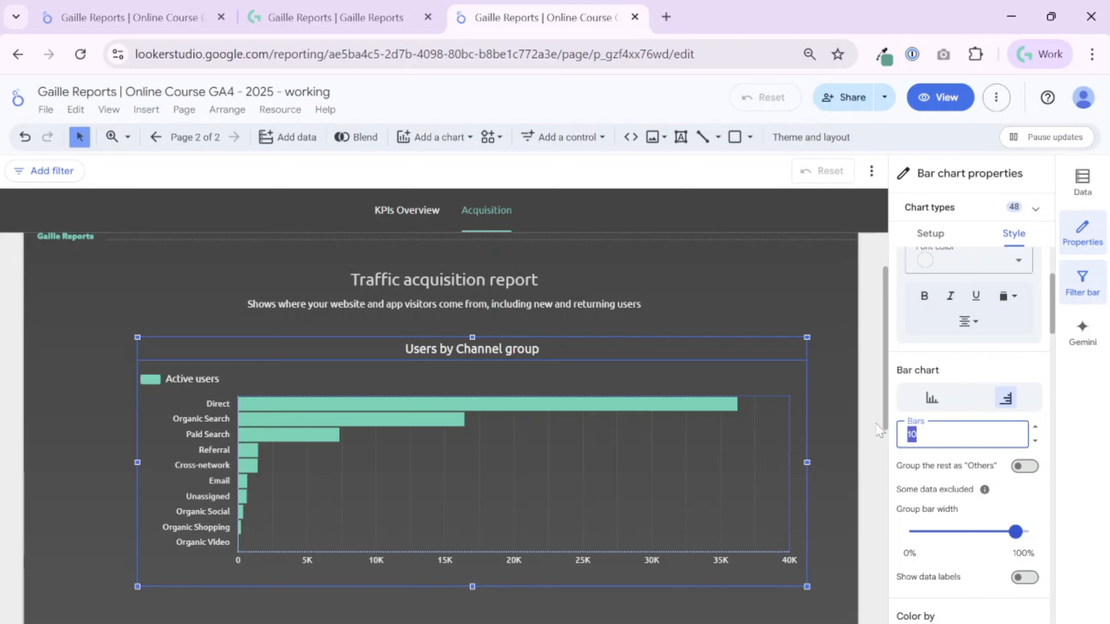
{"action": "type", "text": "5"}
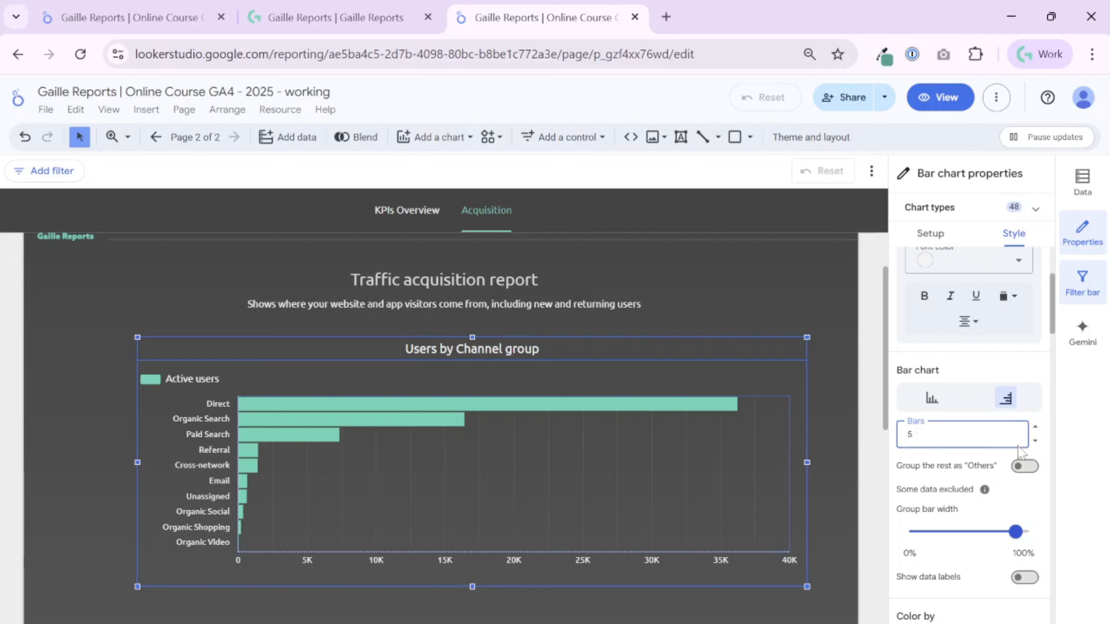
{"action": "left_click", "coordinate": [991, 459]}
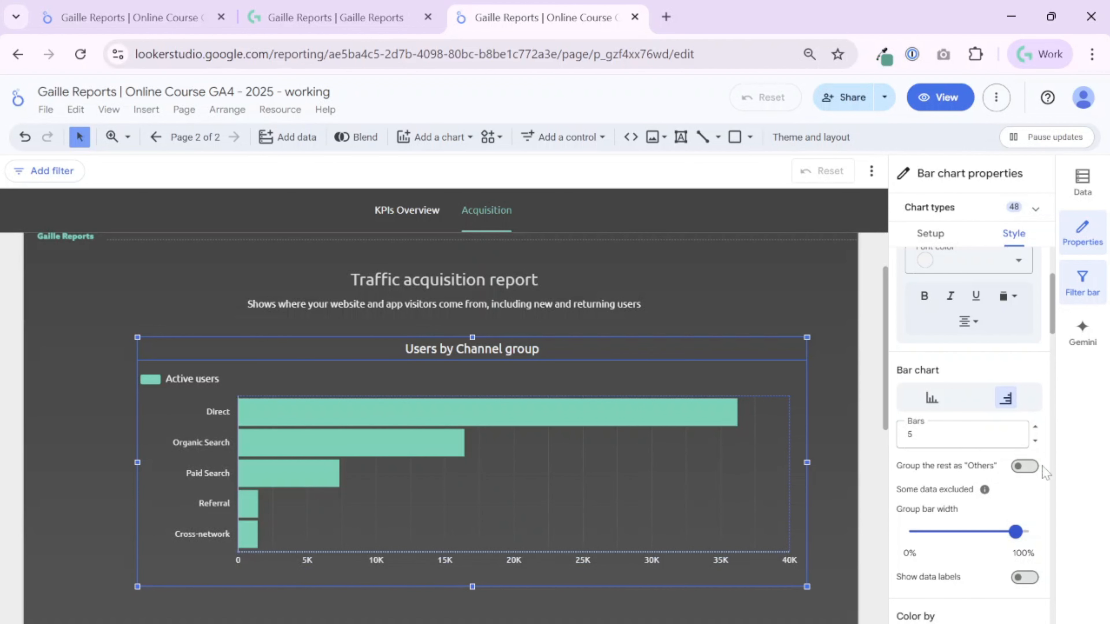
{"action": "left_click", "coordinate": [1024, 466]}
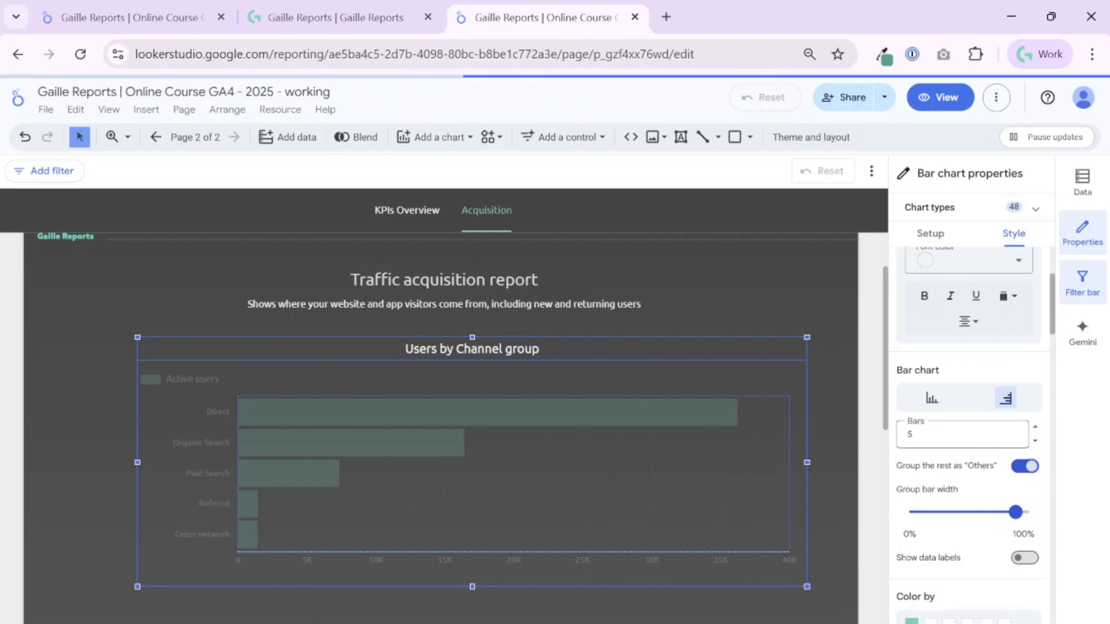
{"action": "left_click", "coordinate": [1037, 428]}
{"action": "left_click", "coordinate": [1037, 429]}
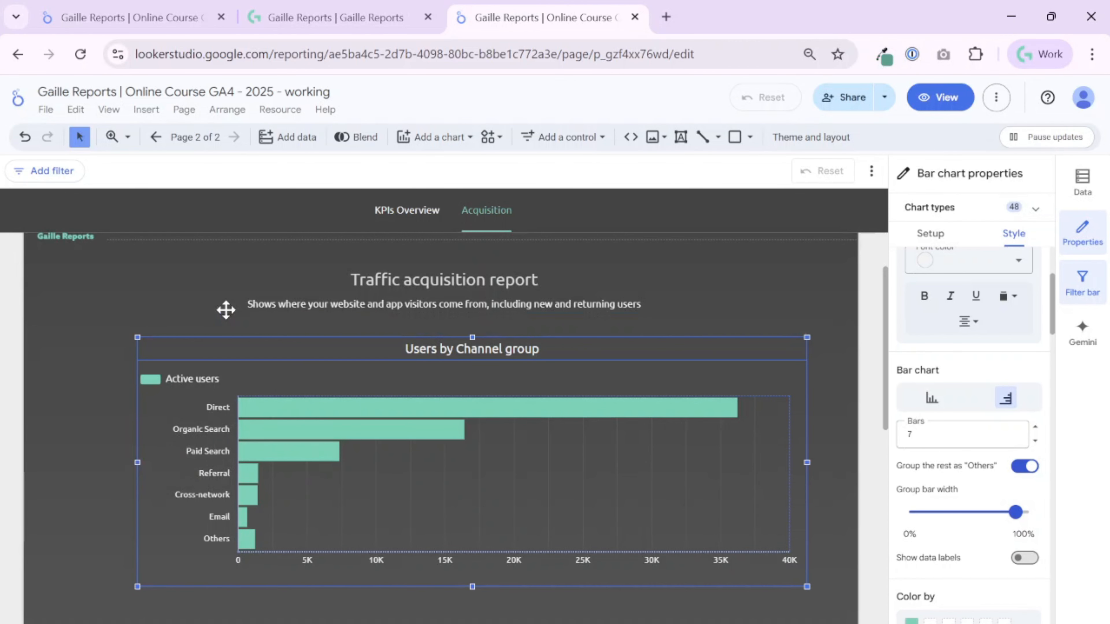
{"action": "left_click", "coordinate": [219, 305]}
{"action": "left_click", "coordinate": [299, 421]}
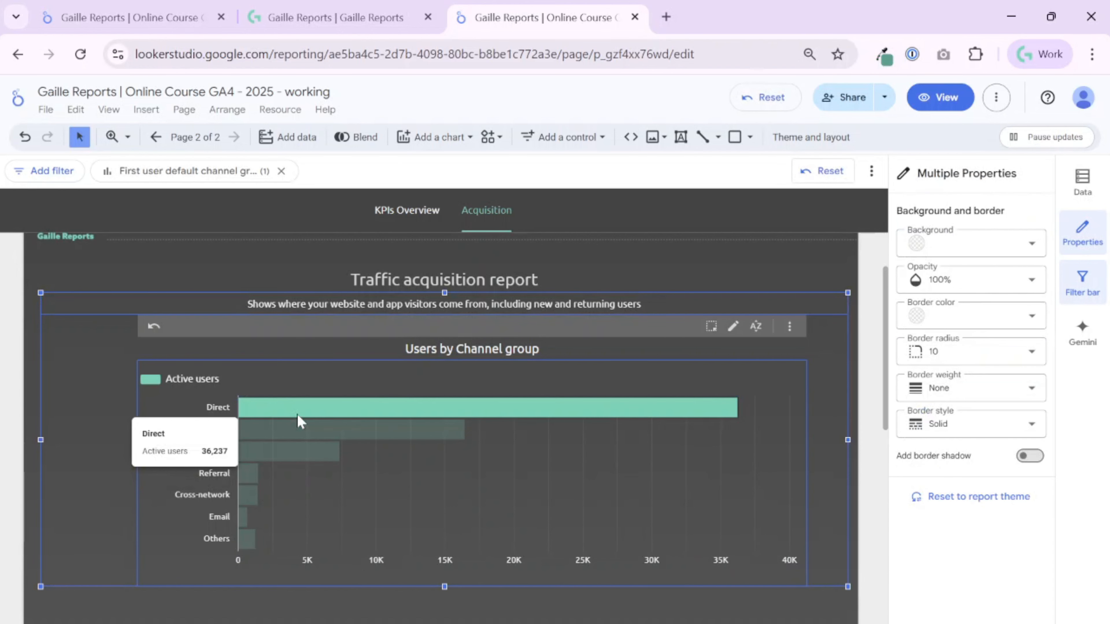
{"action": "left_click", "coordinate": [388, 461]}
{"action": "right_click", "coordinate": [297, 431]}
{"action": "left_click", "coordinate": [121, 348]}
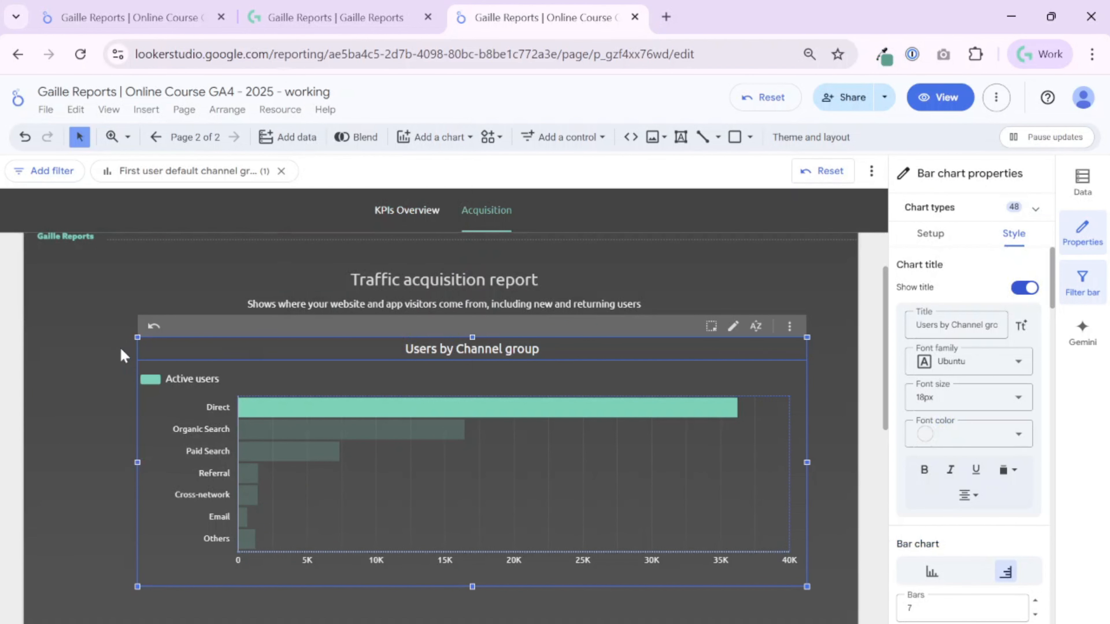
{"action": "left_click", "coordinate": [200, 407]}
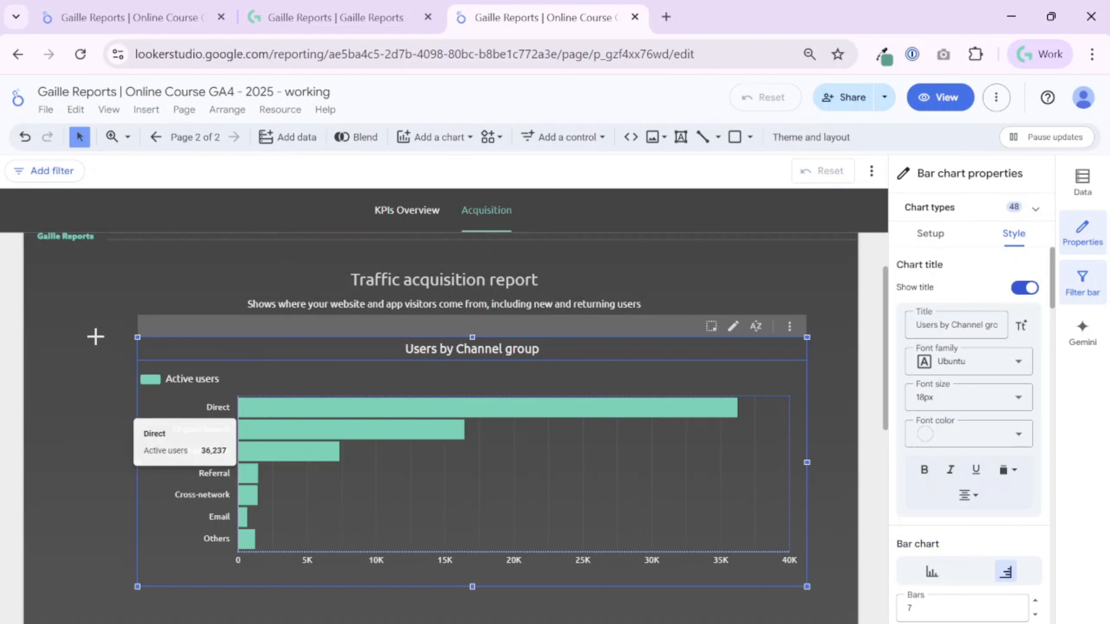
{"action": "left_click", "coordinate": [94, 335]}
{"action": "left_click", "coordinate": [110, 304]}
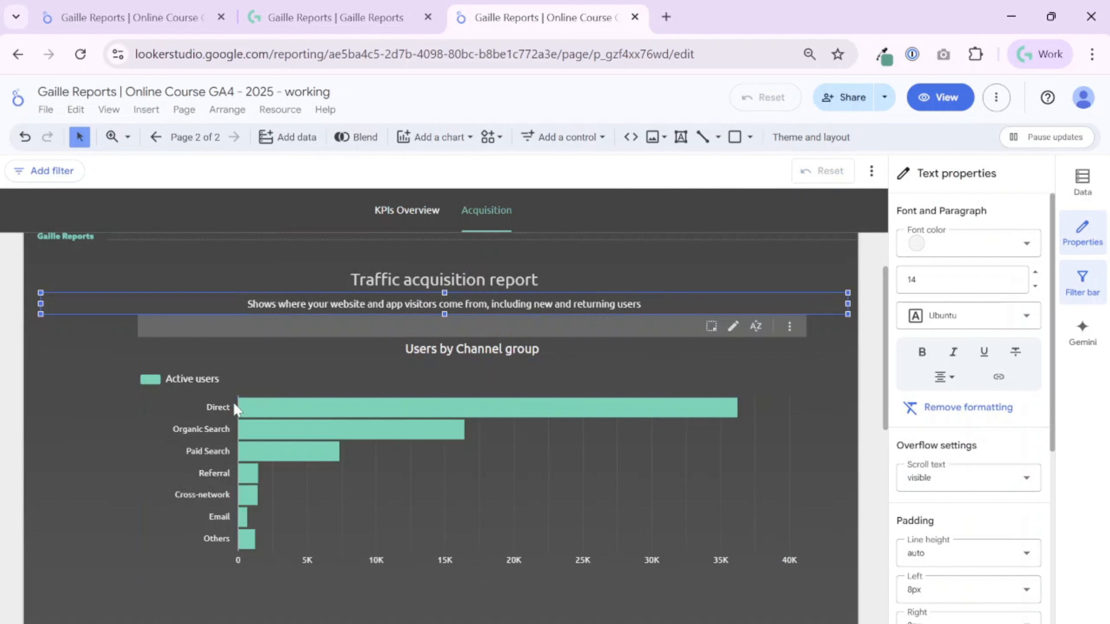
{"action": "left_click", "coordinate": [359, 553], "text": "shift"}
{"action": "left_click", "coordinate": [342, 533]}
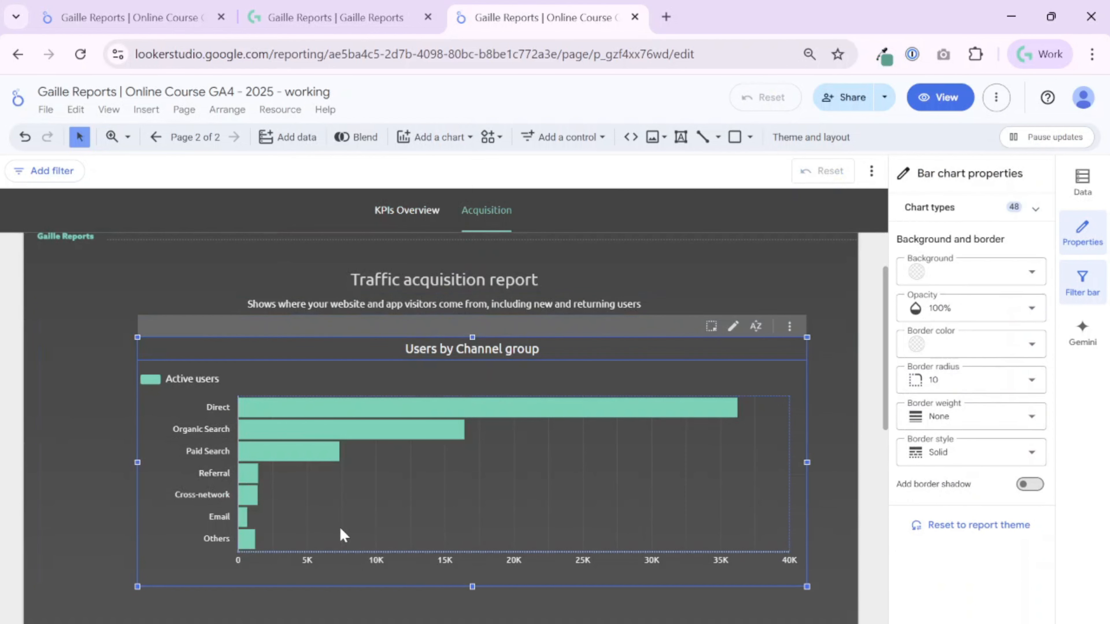
{"action": "right_click", "coordinate": [331, 520]}
{"action": "left_click", "coordinate": [100, 336]}
{"action": "left_click_drag", "start_coordinate": [66, 389], "coordinate": [30, 247]}
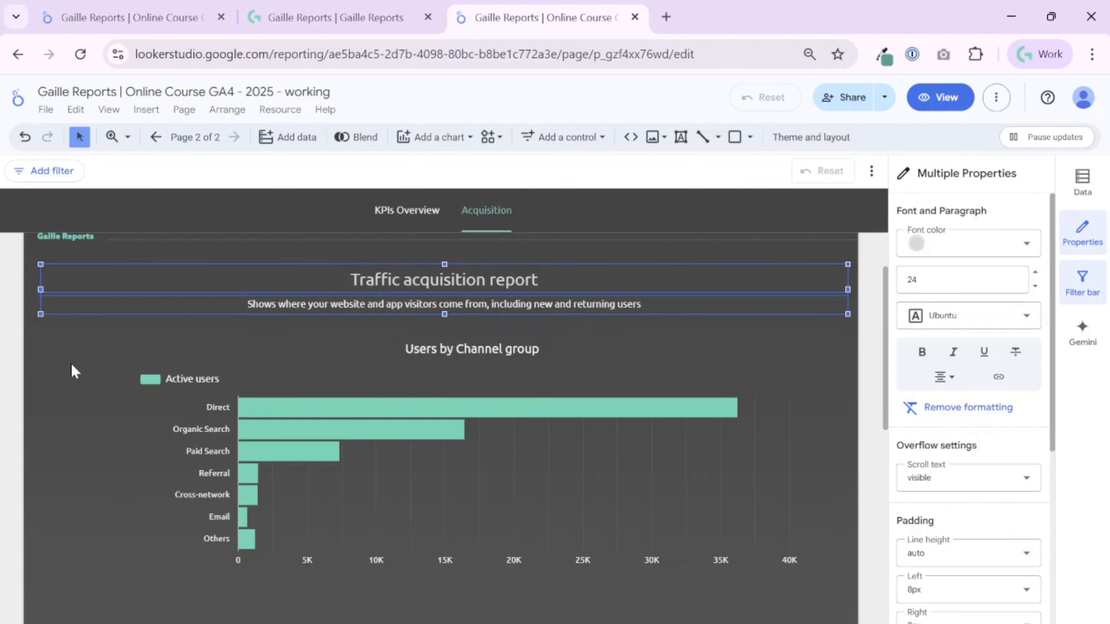
{"action": "left_click", "coordinate": [65, 371]}
{"action": "left_click_drag", "start_coordinate": [6, 291], "coordinate": [356, 511]}
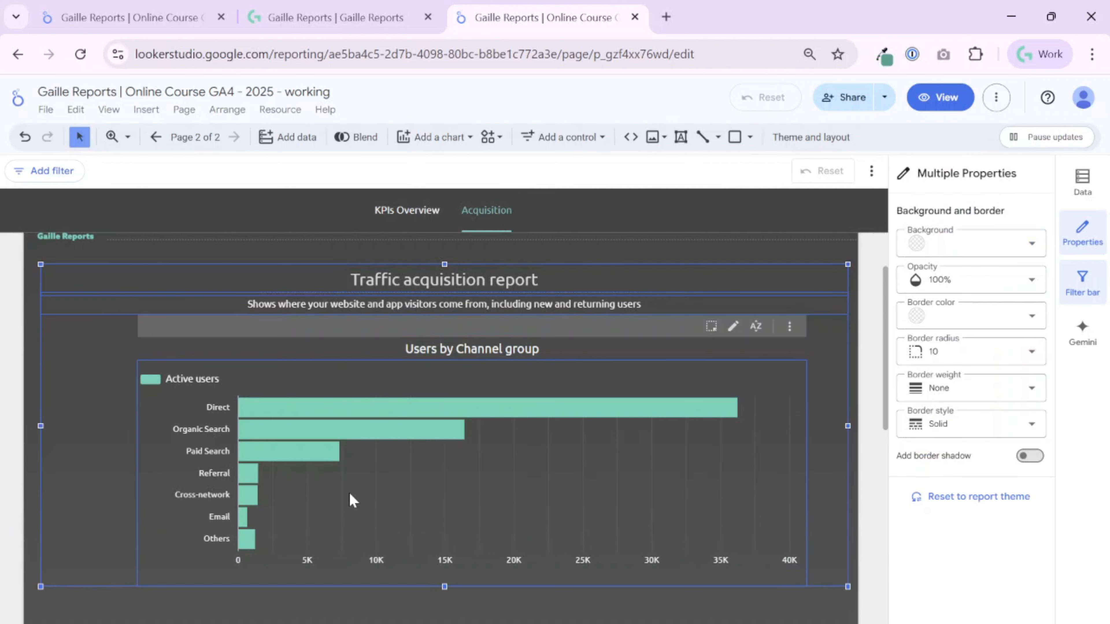
{"action": "right_click", "coordinate": [354, 501]}
{"action": "key", "text": "Escape"}
Align the bar chart's left edge with the subtitle text box and narrow the chart to about half the page width.
{"action": "left_click_drag", "start_coordinate": [9, 305], "coordinate": [215, 452]}
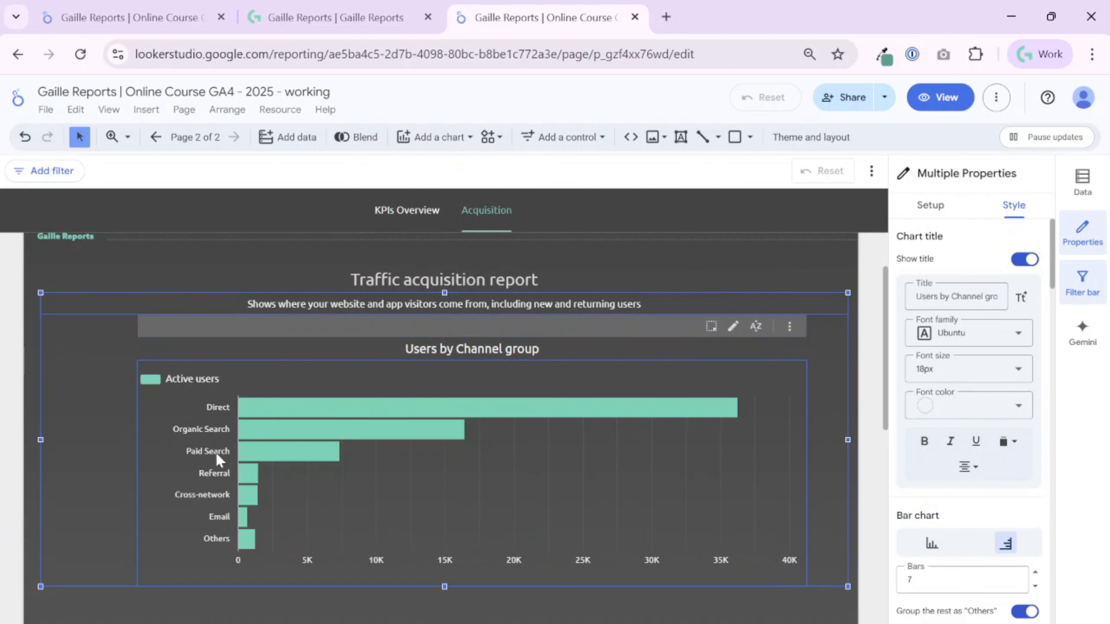
{"action": "right_click", "coordinate": [158, 451]}
{"action": "mouse_move", "coordinate": [293, 463]}
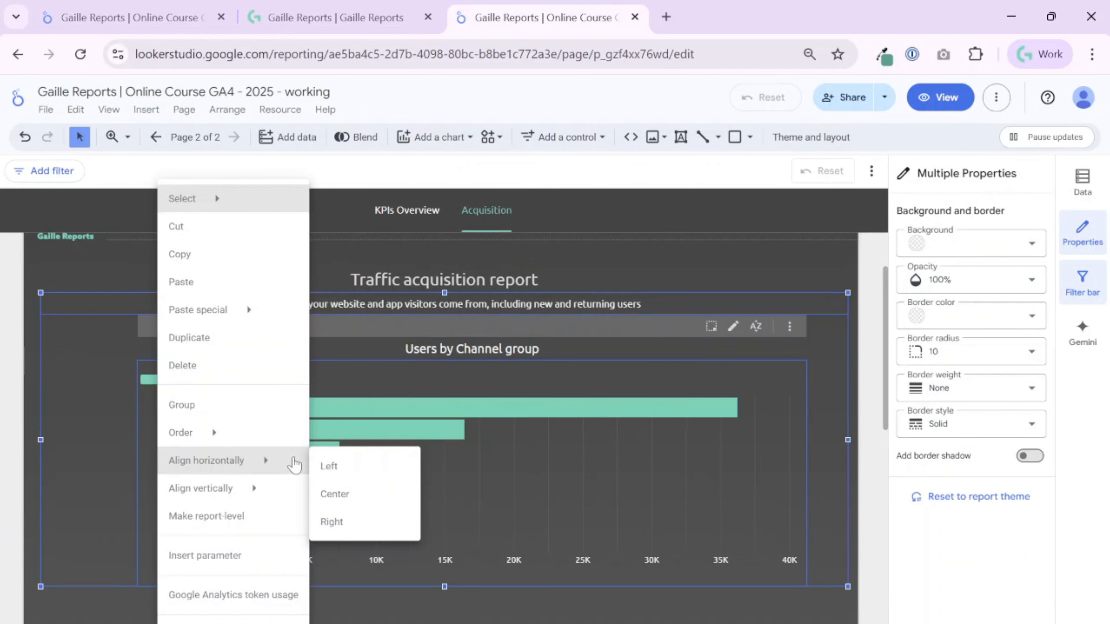
{"action": "left_click", "coordinate": [328, 465]}
{"action": "left_click", "coordinate": [798, 446]}
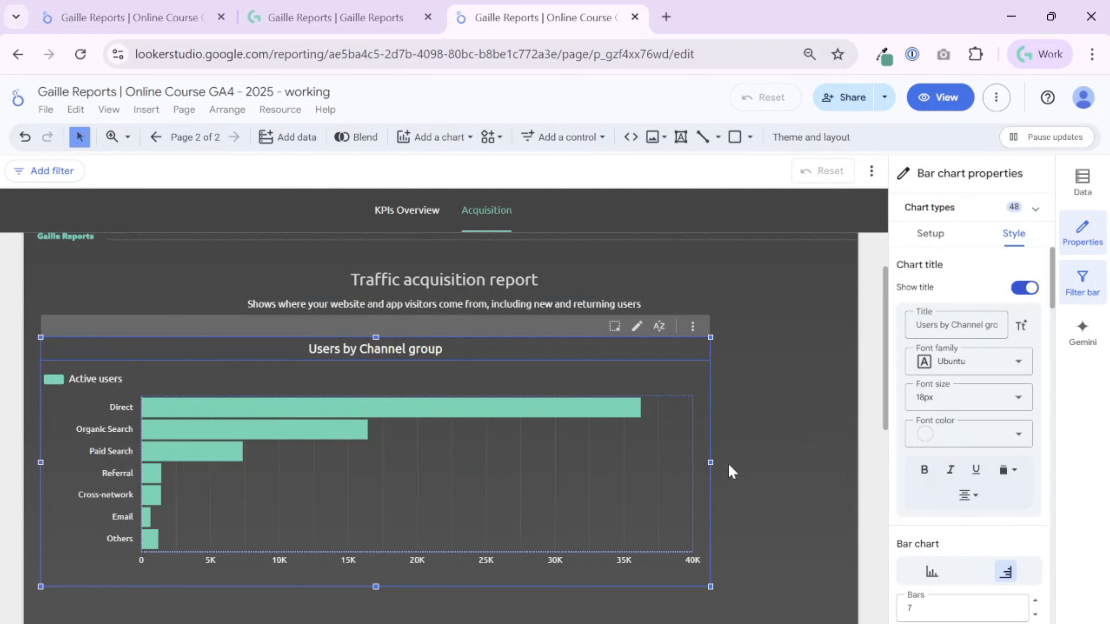
{"action": "left_click_drag", "start_coordinate": [708, 463], "coordinate": [444, 511]}
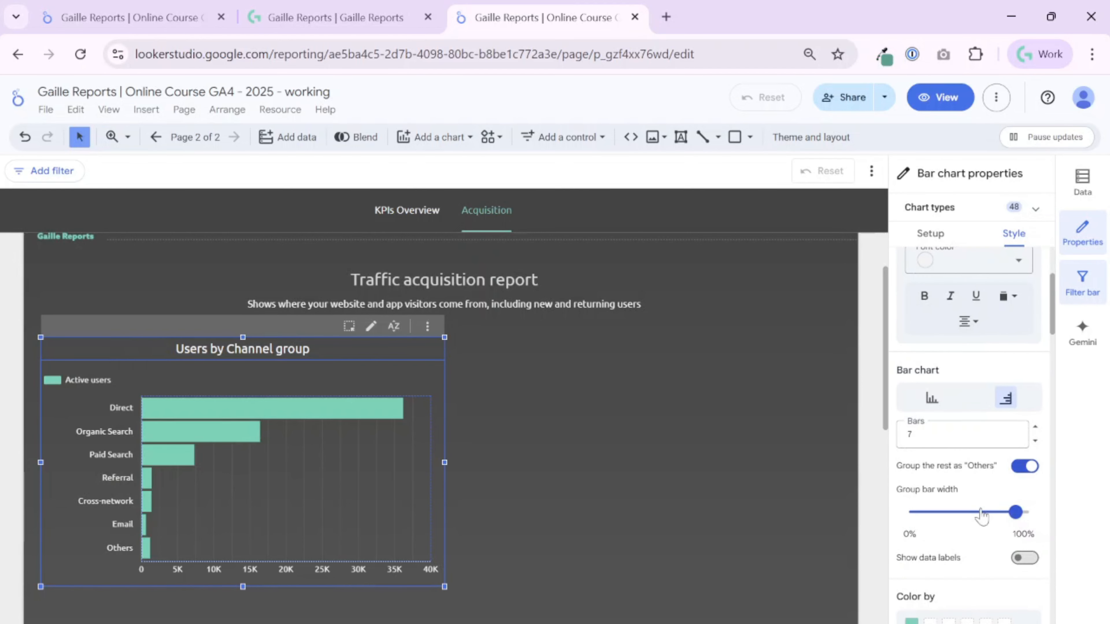
Show data labels on the chart's bars and display them as compact numbers.
{"action": "scroll", "coordinate": [983, 518], "scroll_direction": "down", "scroll_amount": 4}
{"action": "mouse_move", "coordinate": [1017, 516]}
{"action": "mouse_move", "coordinate": [1017, 518]}
{"action": "left_mouse_down"}
{"action": "mouse_move", "coordinate": [935, 525]}
{"action": "mouse_move", "coordinate": [1037, 521]}
{"action": "mouse_move", "coordinate": [1017, 521]}
{"action": "left_mouse_up"}
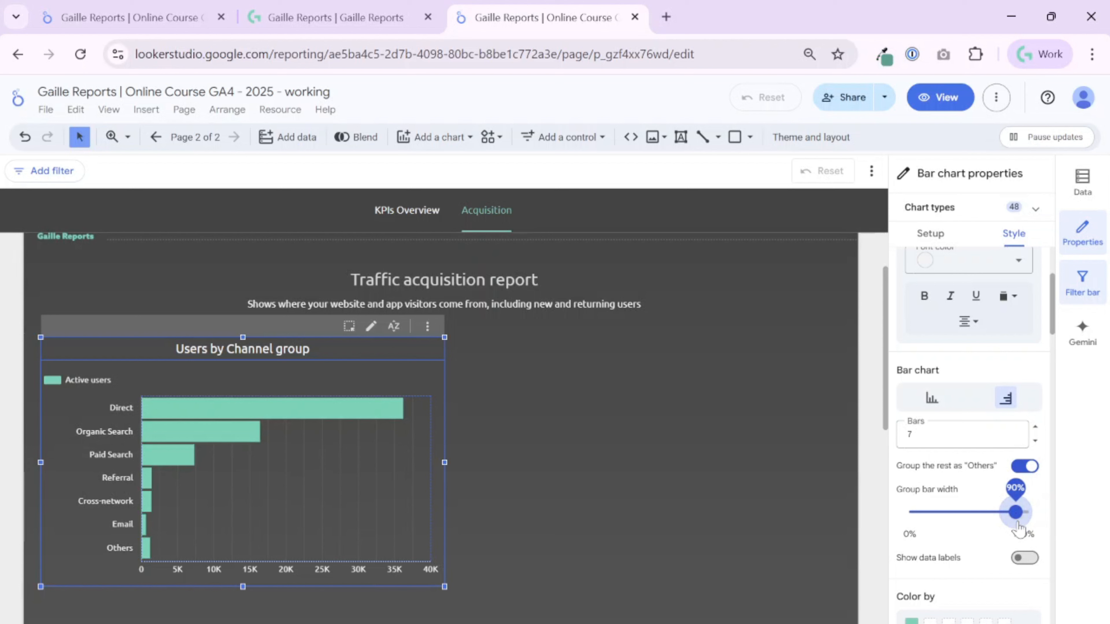
{"action": "left_click", "coordinate": [1024, 560]}
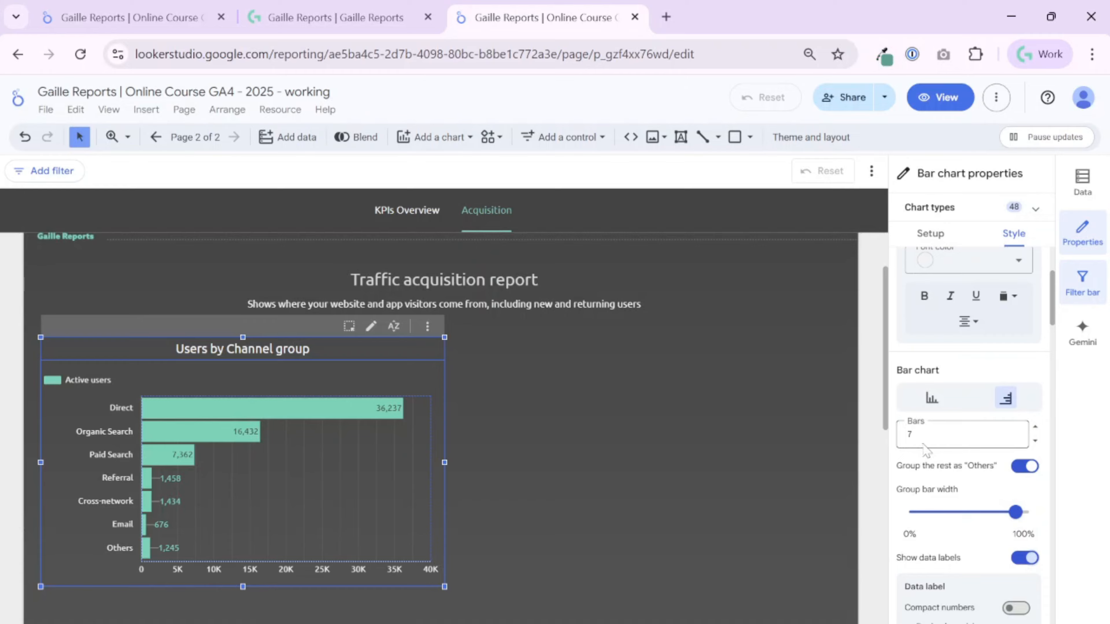
{"action": "mouse_move", "coordinate": [383, 416]}
{"action": "scroll", "coordinate": [966, 531], "scroll_direction": "down", "scroll_amount": 2}
{"action": "scroll", "coordinate": [944, 507], "scroll_direction": "down", "scroll_amount": 2}
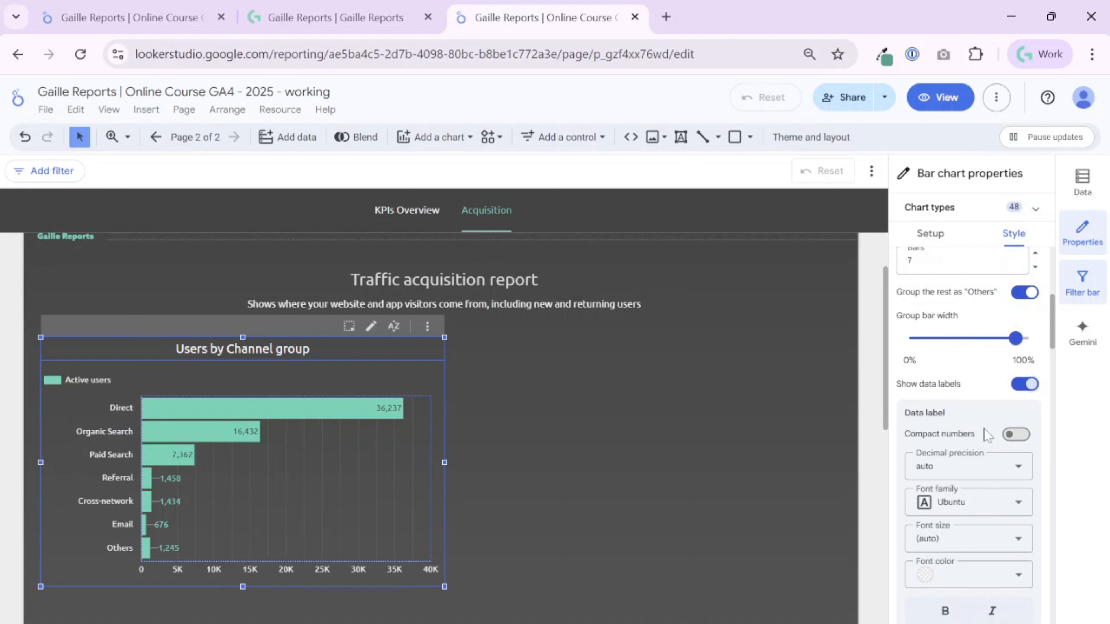
{"action": "left_click", "coordinate": [1013, 436]}
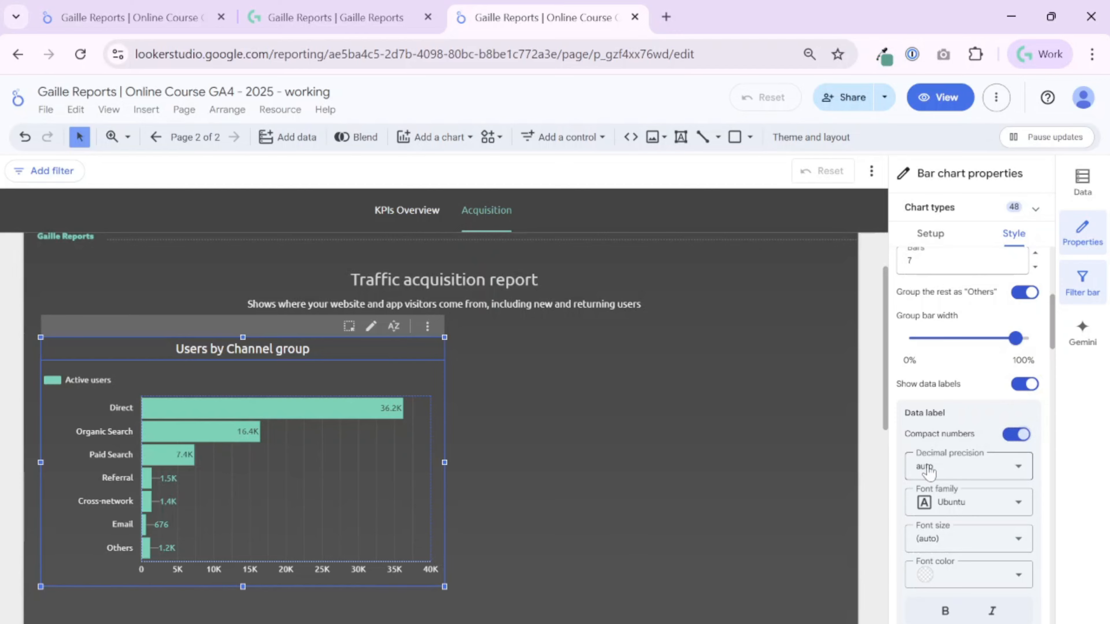
Try an indigo background colour for the data labels, then set it back to transparent.
{"action": "scroll", "coordinate": [927, 471], "scroll_direction": "down", "scroll_amount": 2}
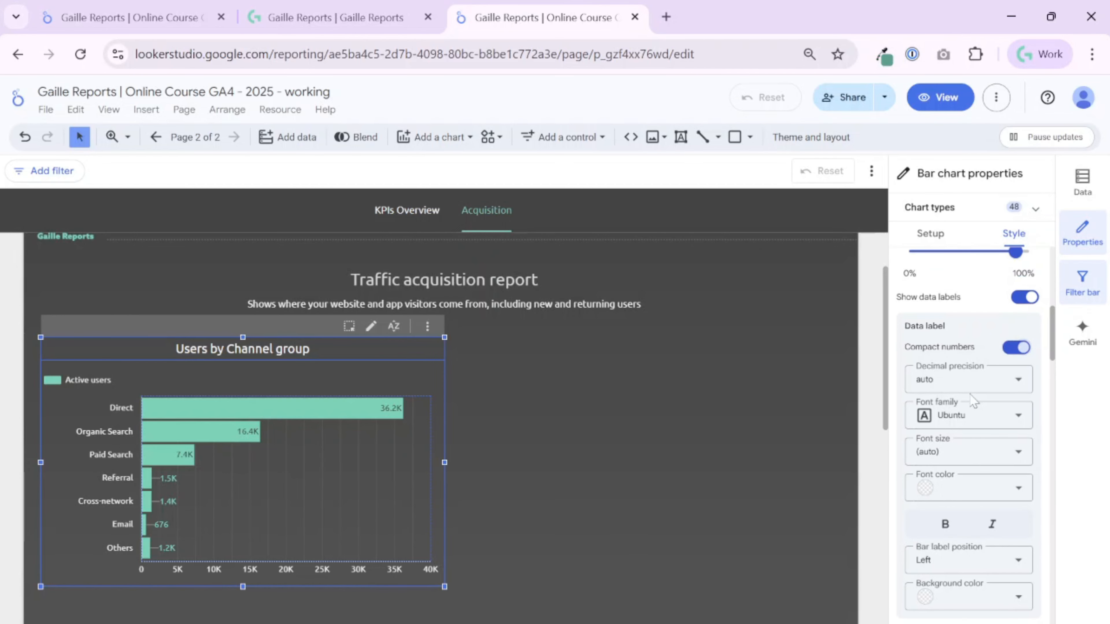
{"action": "scroll", "coordinate": [986, 458], "scroll_direction": "down", "scroll_amount": 4}
{"action": "scroll", "coordinate": [969, 281], "scroll_direction": "up", "scroll_amount": 4}
{"action": "scroll", "coordinate": [922, 502], "scroll_direction": "down", "scroll_amount": 4}
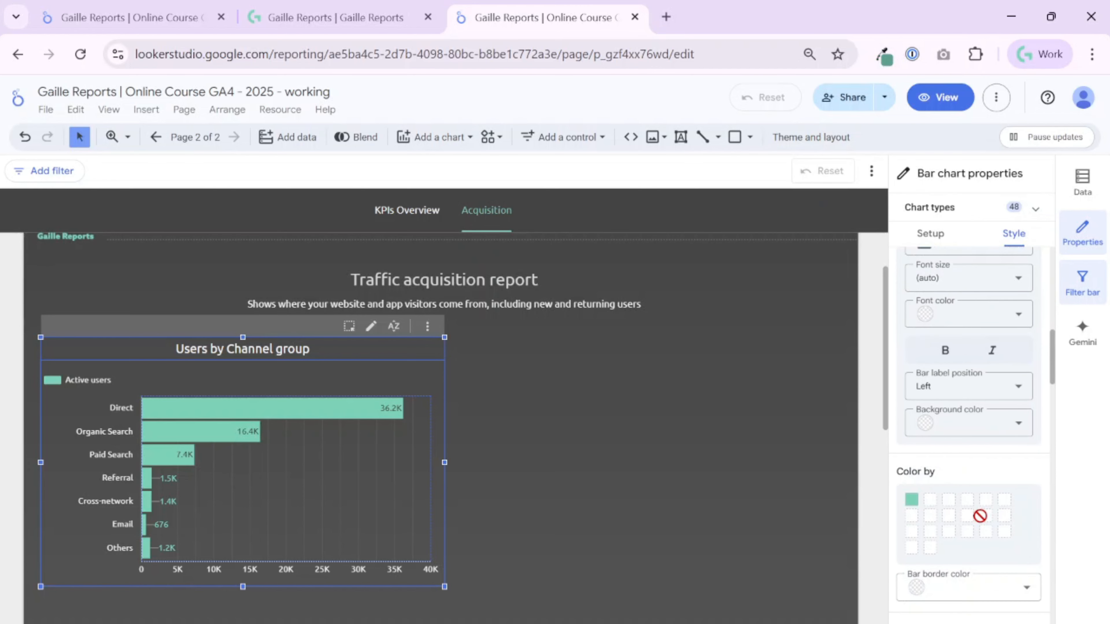
{"action": "left_click", "coordinate": [987, 436]}
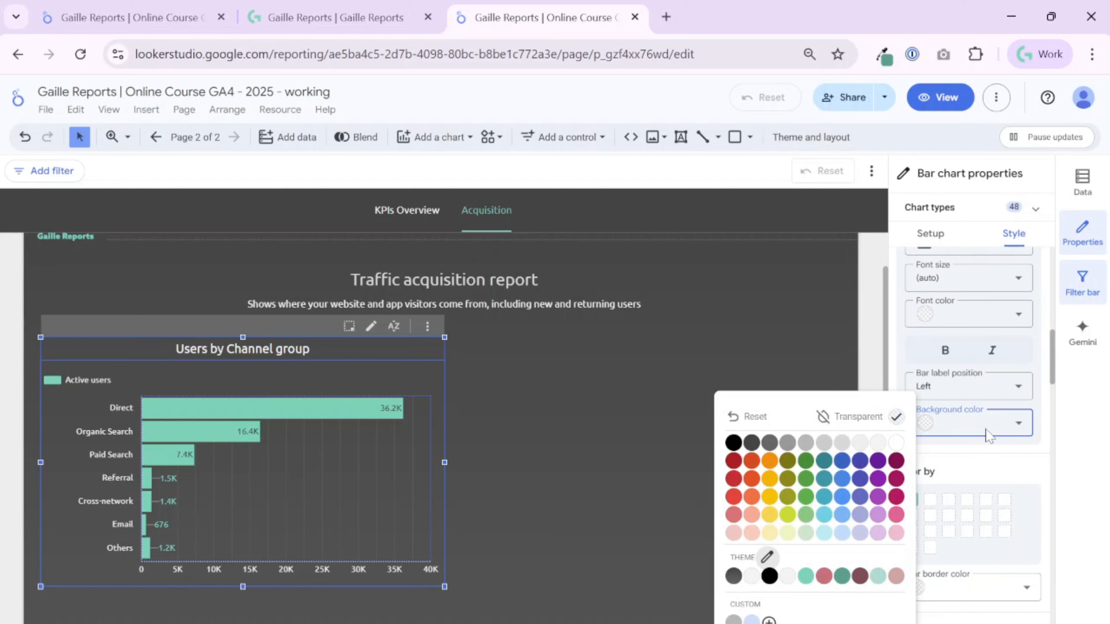
{"action": "left_click", "coordinate": [858, 497]}
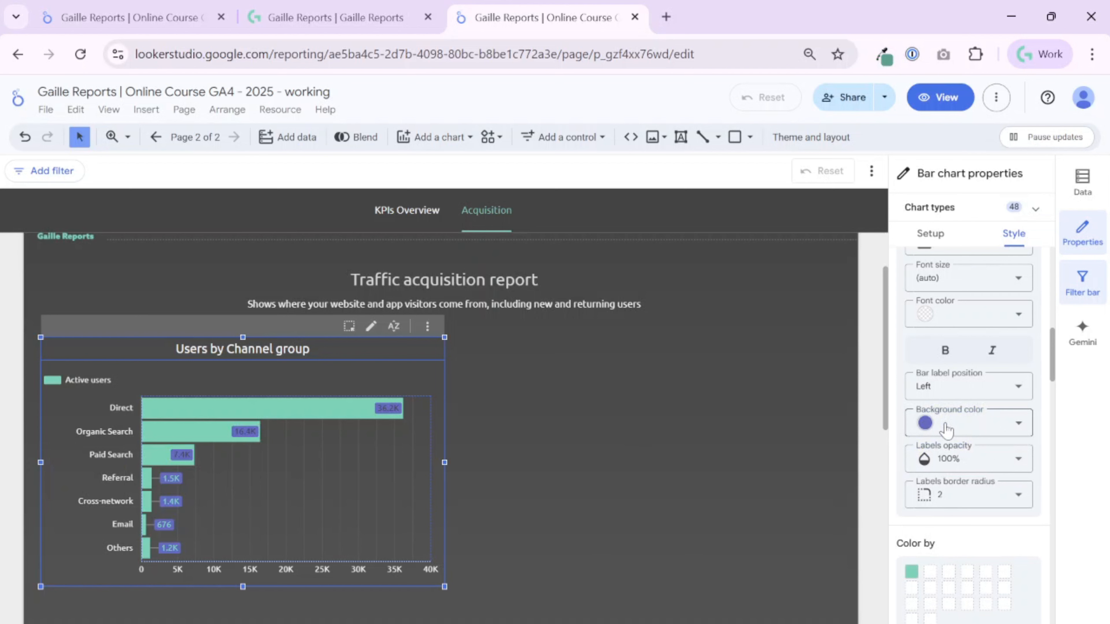
{"action": "left_click", "coordinate": [946, 429]}
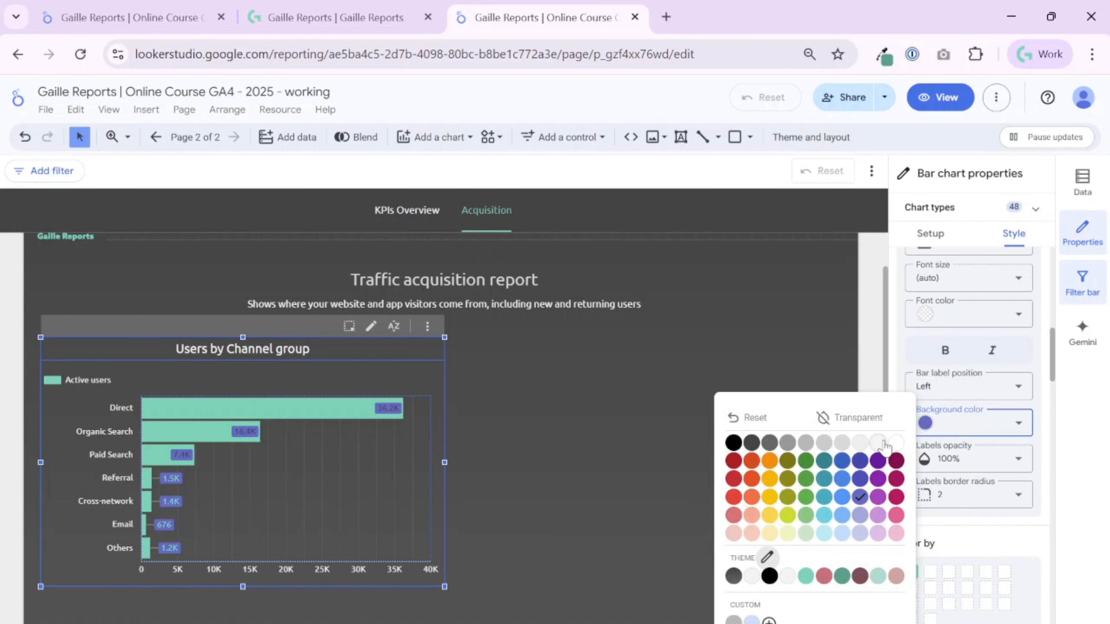
{"action": "left_click", "coordinate": [863, 419]}
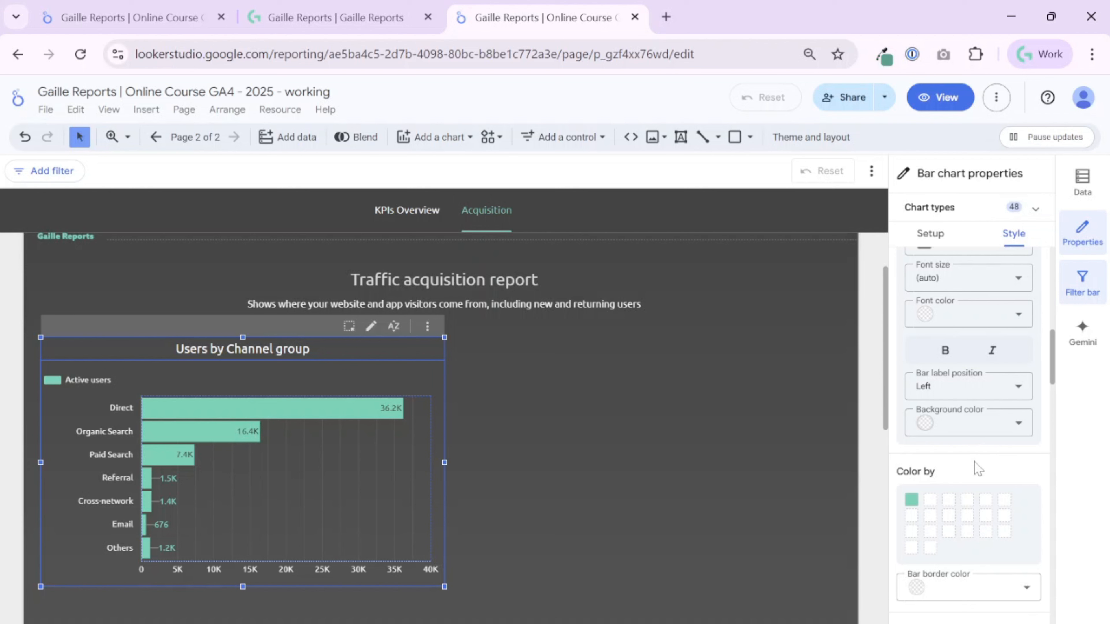
Check which theme colour the Active users bars use.
{"action": "scroll", "coordinate": [973, 461], "scroll_direction": "down", "scroll_amount": 2}
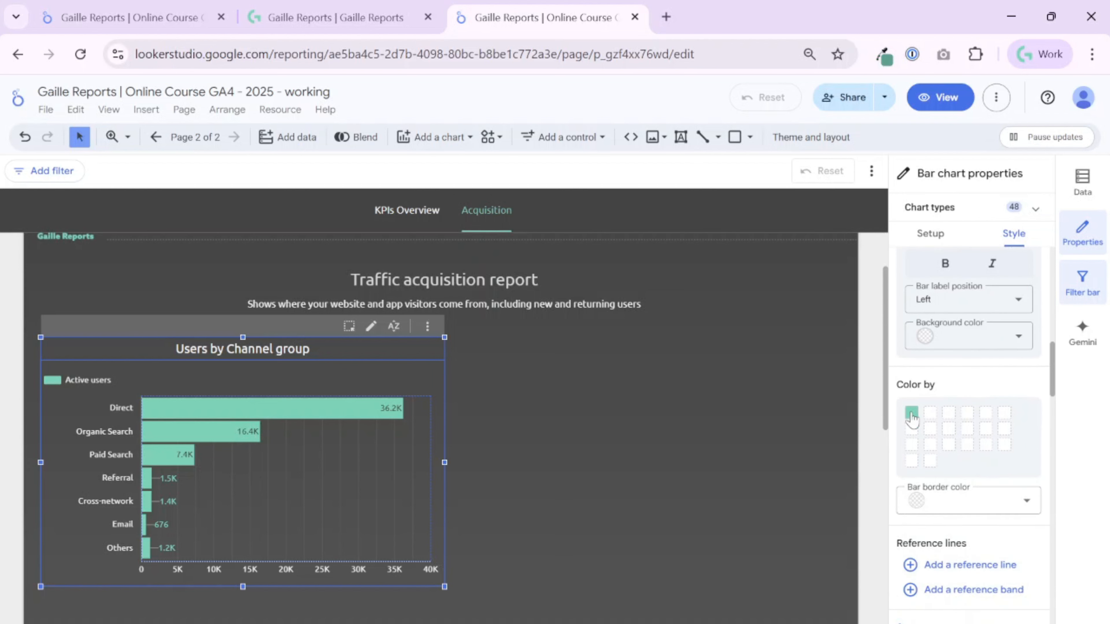
{"action": "left_click", "coordinate": [912, 412]}
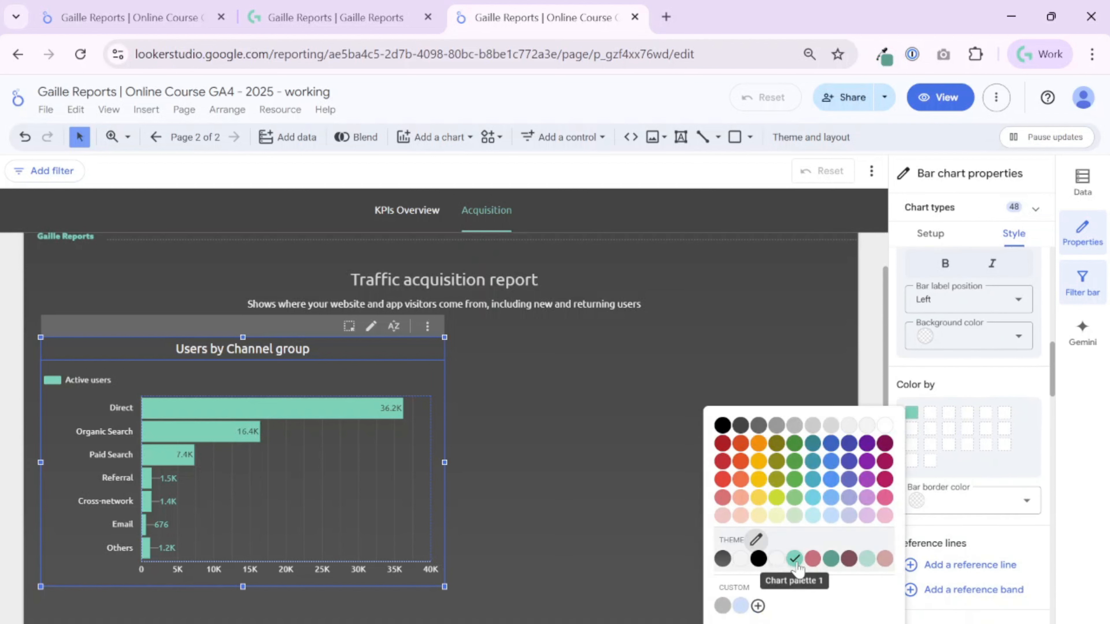
{"action": "left_click", "coordinate": [959, 384]}
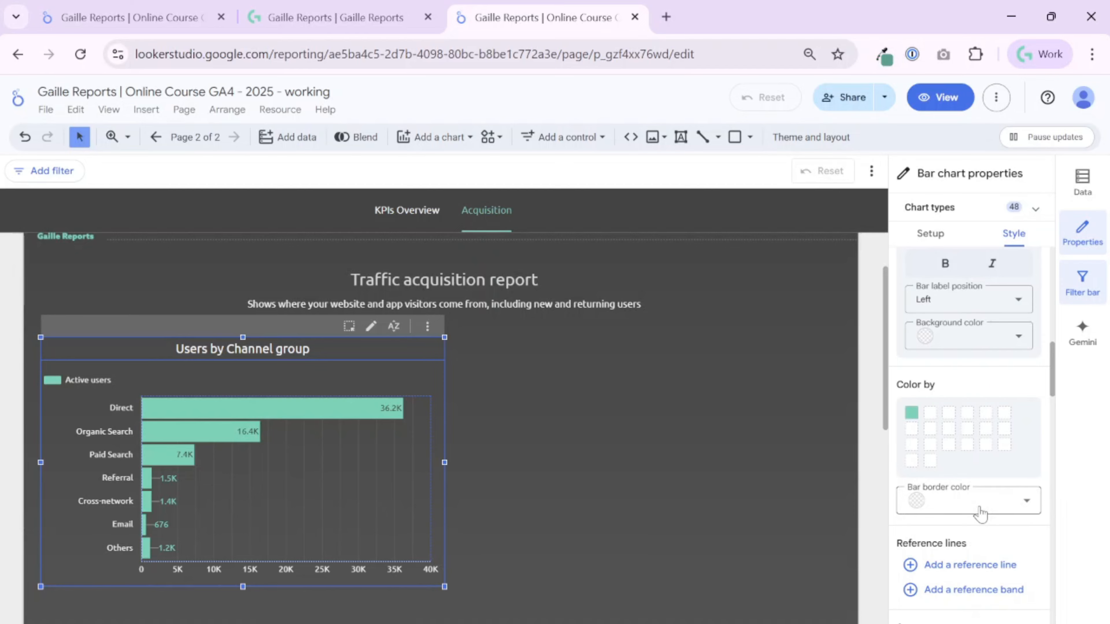
Enable aligning both of the bar chart's axes to 0.
{"action": "scroll", "coordinate": [980, 513], "scroll_direction": "down", "scroll_amount": 4}
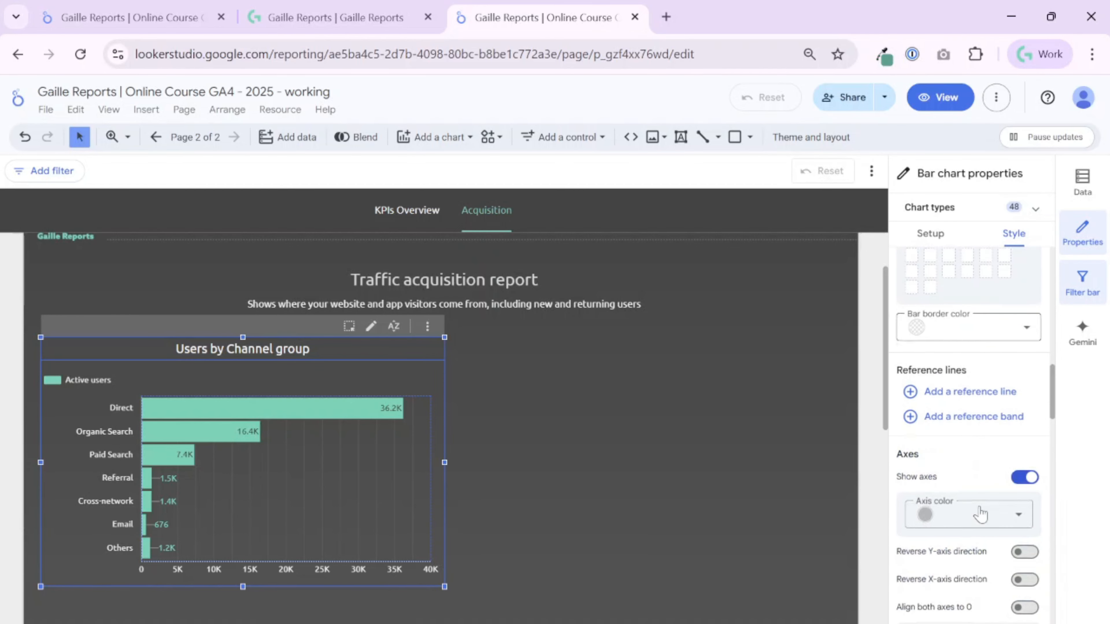
{"action": "scroll", "coordinate": [987, 415], "scroll_direction": "down", "scroll_amount": 2}
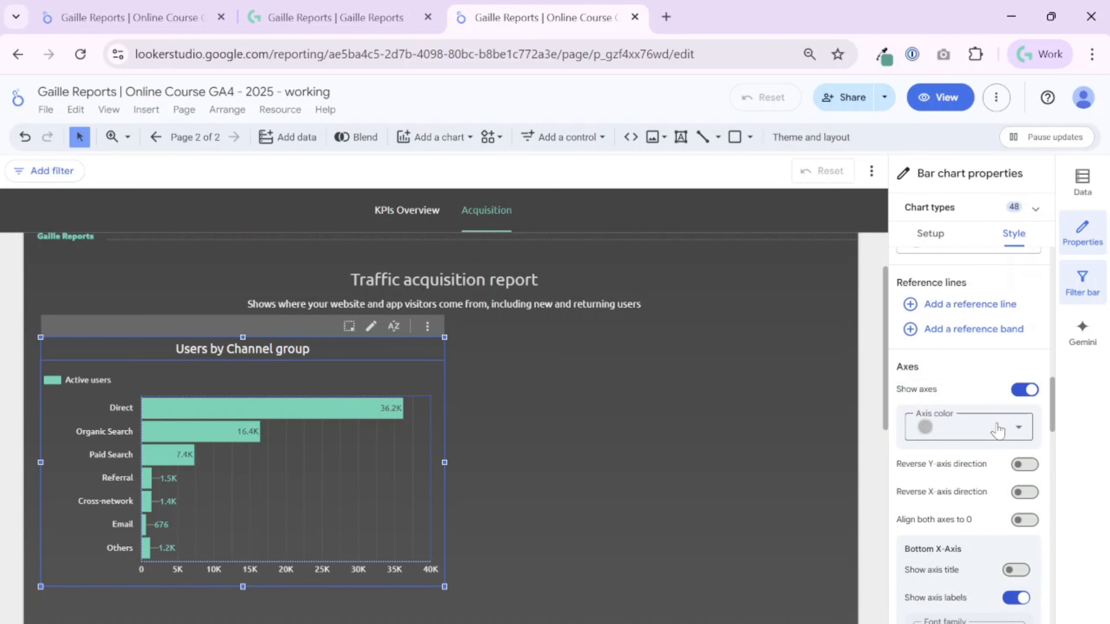
{"action": "scroll", "coordinate": [997, 431], "scroll_direction": "down", "scroll_amount": 2}
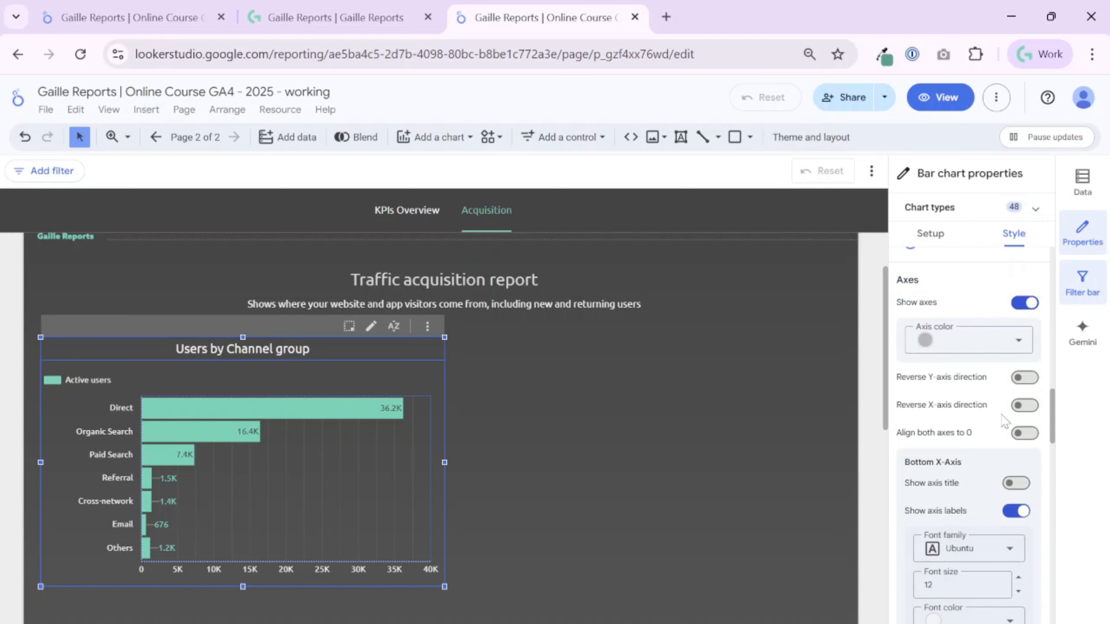
{"action": "left_click", "coordinate": [1025, 432]}
Turn off aligning both of the chart's axes to 0.
{"action": "left_click", "coordinate": [1030, 434]}
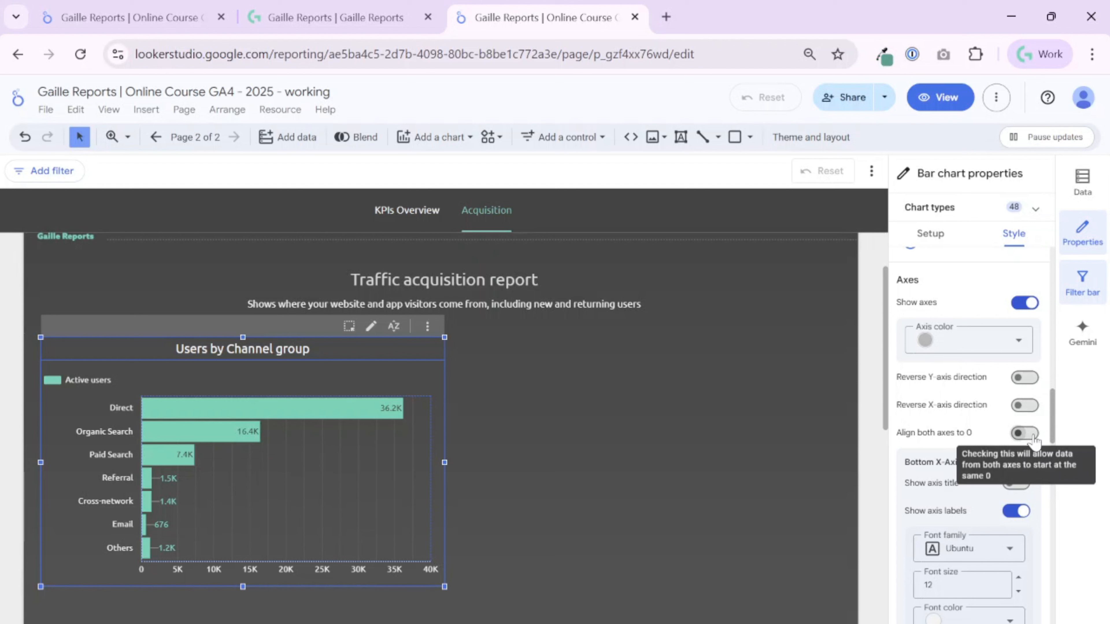
{"action": "left_click", "coordinate": [1024, 435]}
{"action": "left_click", "coordinate": [1022, 435]}
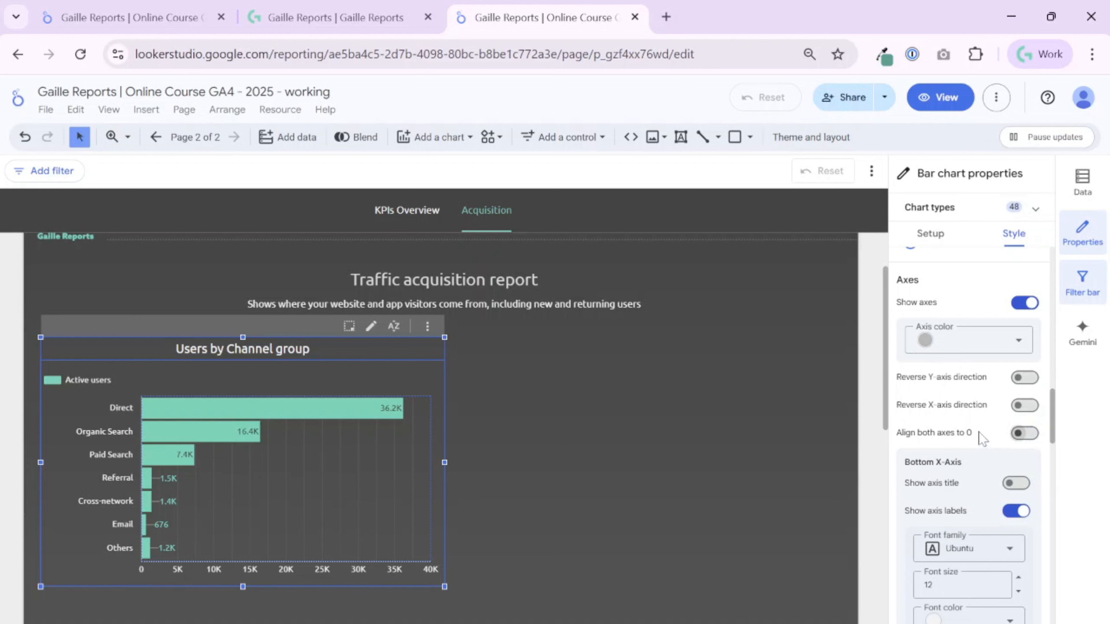
{"action": "left_click_drag", "start_coordinate": [980, 437], "coordinate": [896, 432]}
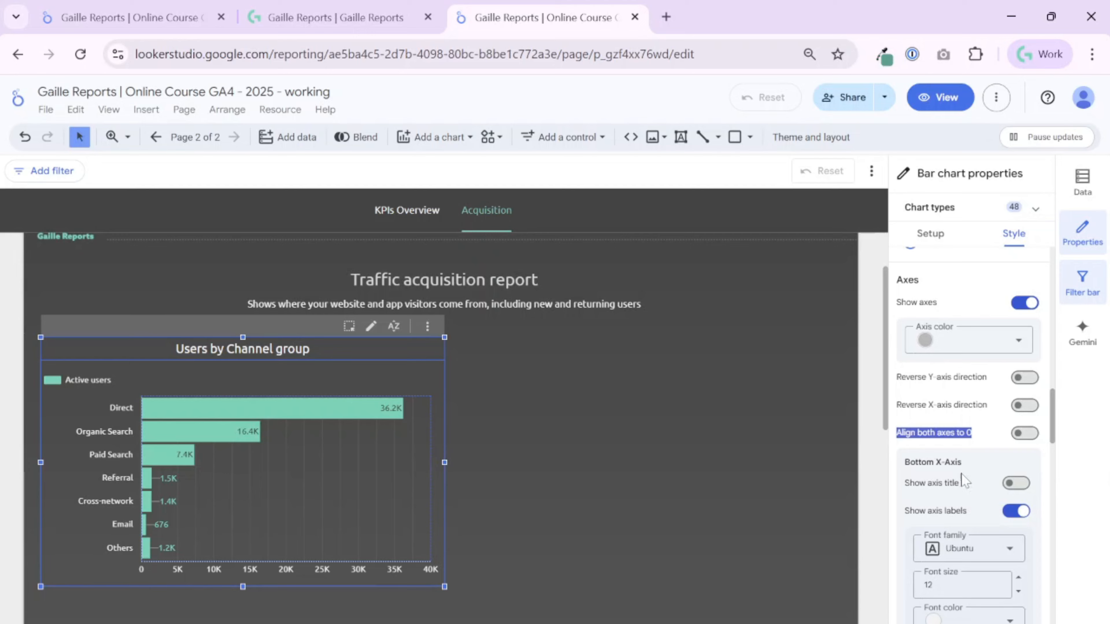
Show the bottom X-axis title and the Y-axis line on the bar chart.
{"action": "left_click", "coordinate": [1017, 485]}
{"action": "left_click", "coordinate": [1017, 484]}
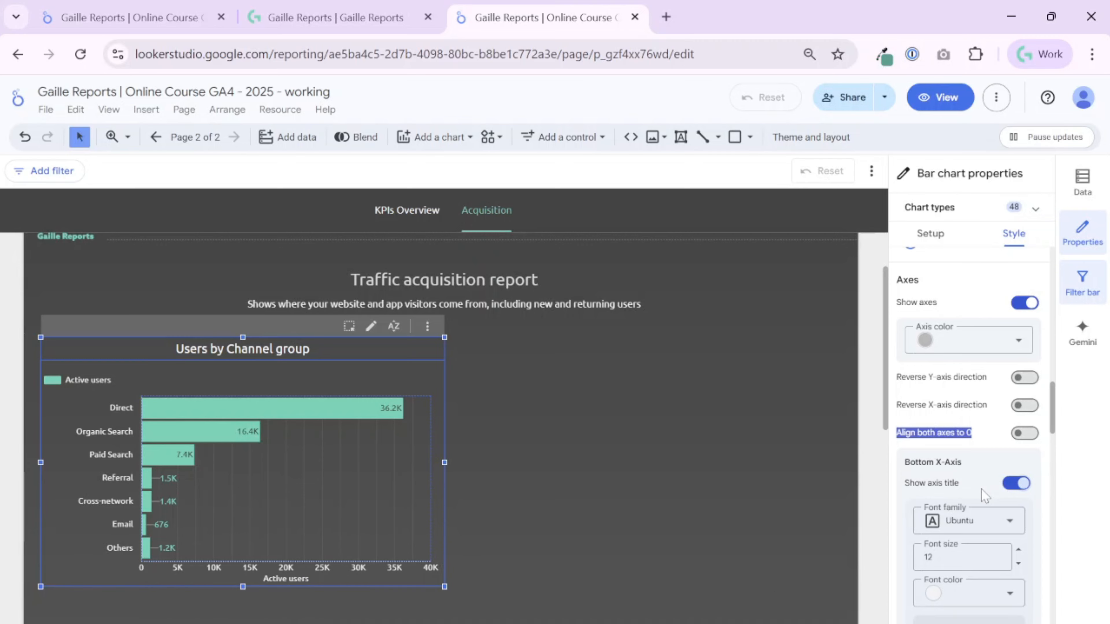
{"action": "scroll", "coordinate": [981, 488], "scroll_direction": "down", "scroll_amount": 5}
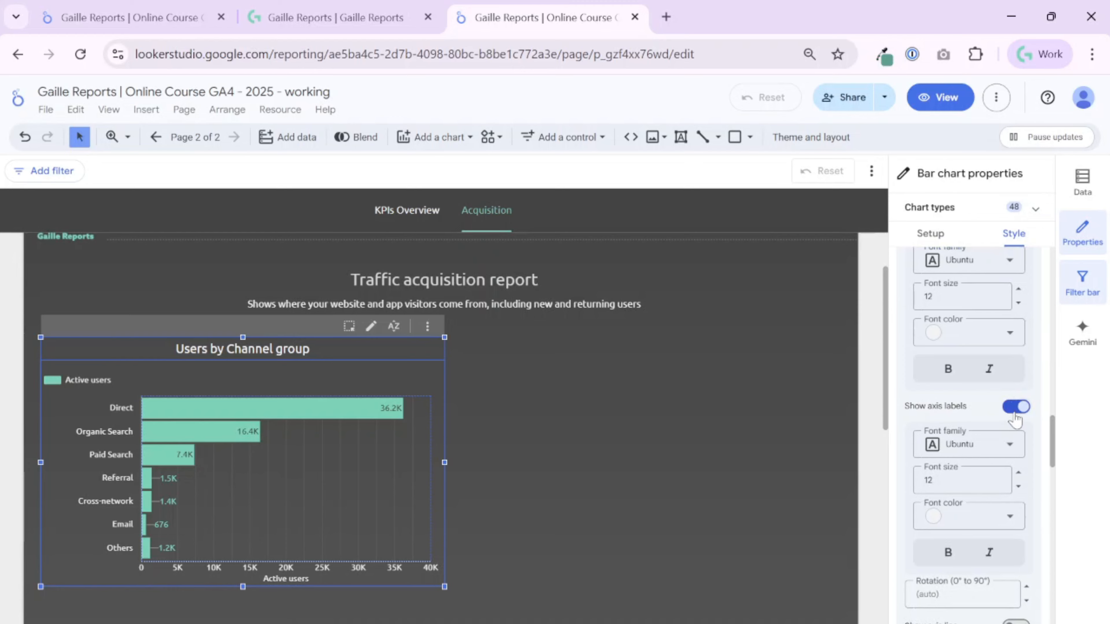
{"action": "scroll", "coordinate": [982, 488], "scroll_direction": "down", "scroll_amount": 4}
{"action": "scroll", "coordinate": [983, 534], "scroll_direction": "down", "scroll_amount": 4}
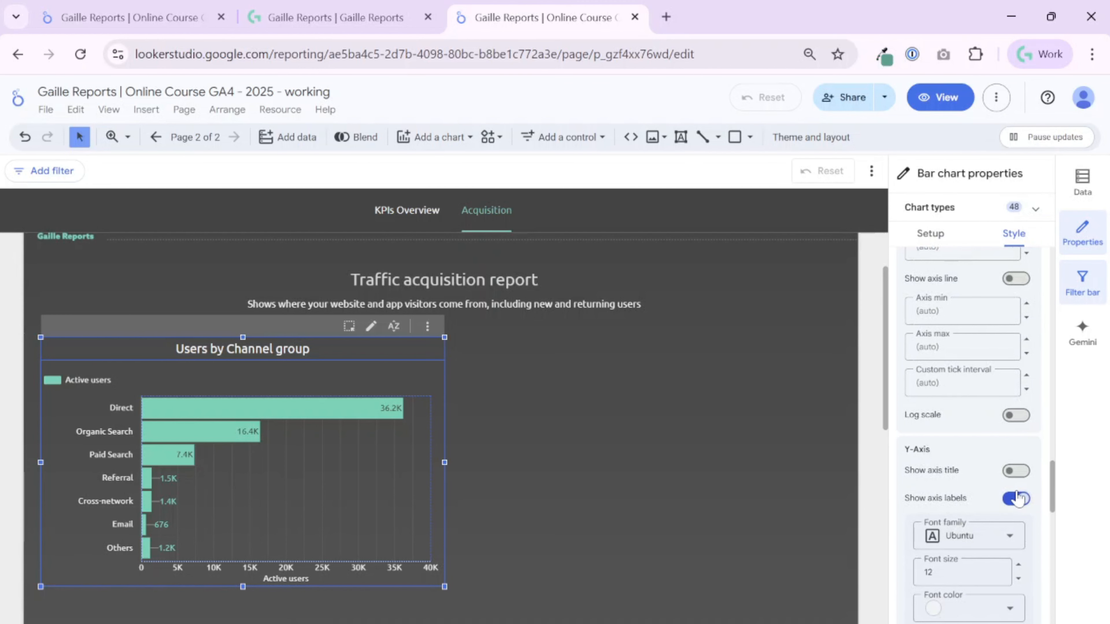
{"action": "scroll", "coordinate": [1017, 501], "scroll_direction": "down", "scroll_amount": 4}
{"action": "left_click", "coordinate": [1016, 542]}
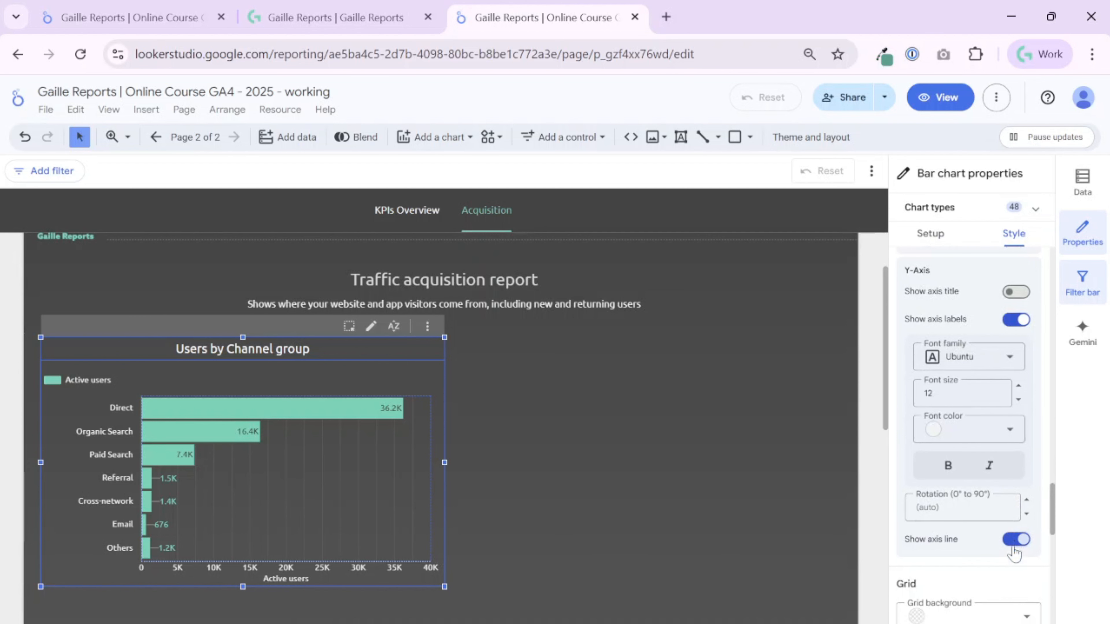
Hide the bar chart's legend.
{"action": "scroll", "coordinate": [1014, 541], "scroll_direction": "down", "scroll_amount": 5}
{"action": "scroll", "coordinate": [1012, 540], "scroll_direction": "down", "scroll_amount": 3}
{"action": "left_click", "coordinate": [1022, 515]}
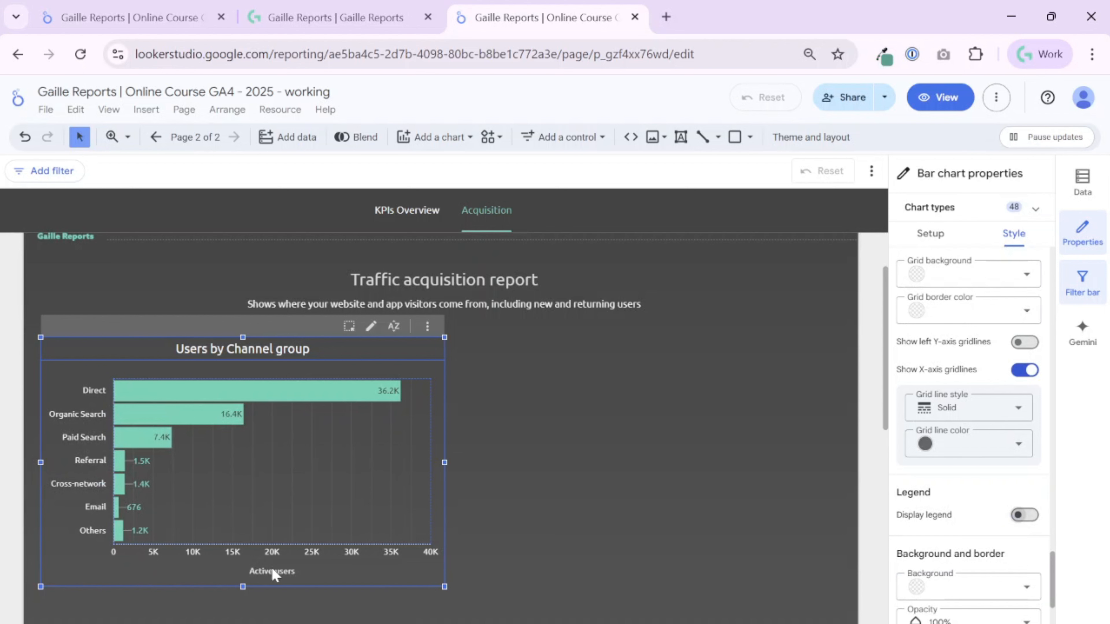
Extend the chart's plot area up towards the title and slightly down towards the X-axis title.
{"action": "left_click_drag", "start_coordinate": [337, 379], "coordinate": [338, 350]}
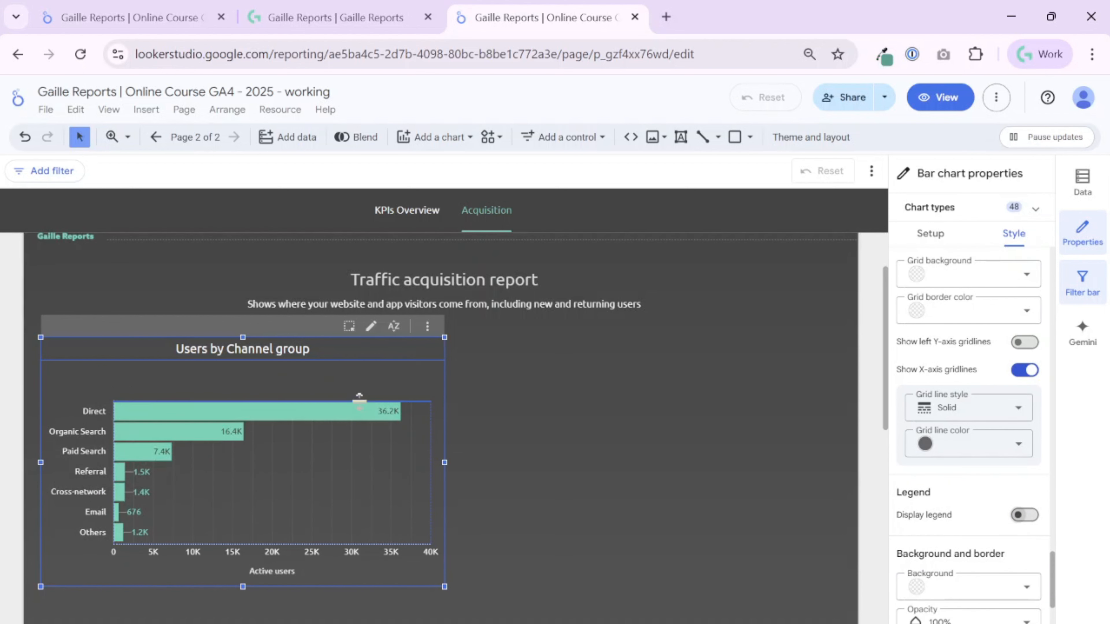
{"action": "left_click_drag", "start_coordinate": [359, 398], "coordinate": [368, 307]}
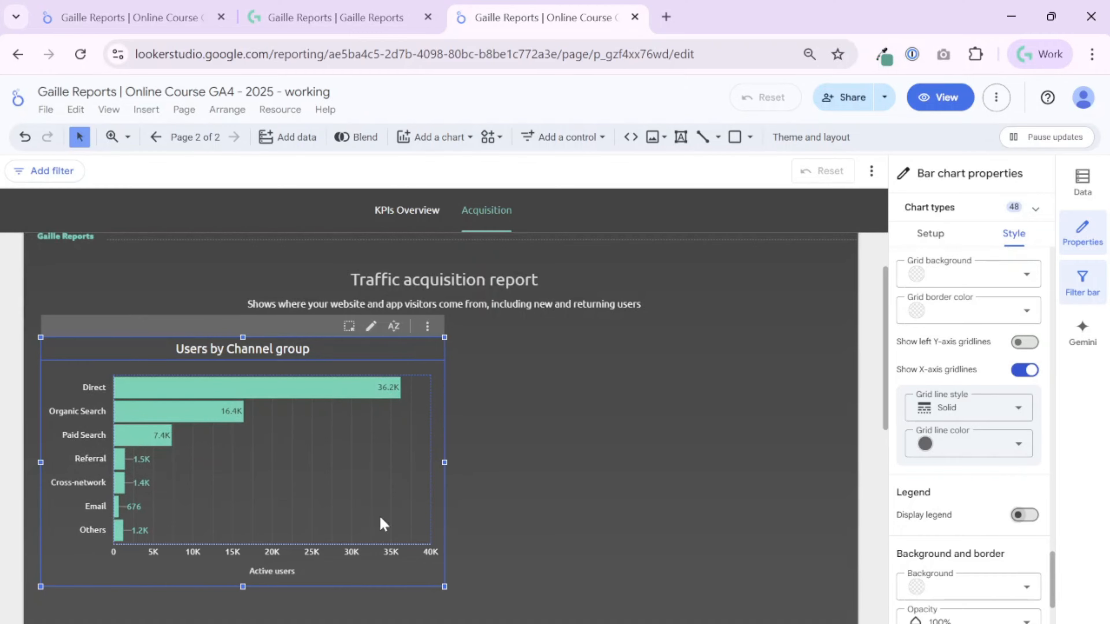
{"action": "left_click_drag", "start_coordinate": [363, 550], "coordinate": [362, 556]}
{"action": "key", "text": "ctrl+z"}
{"action": "left_click", "coordinate": [485, 467]}
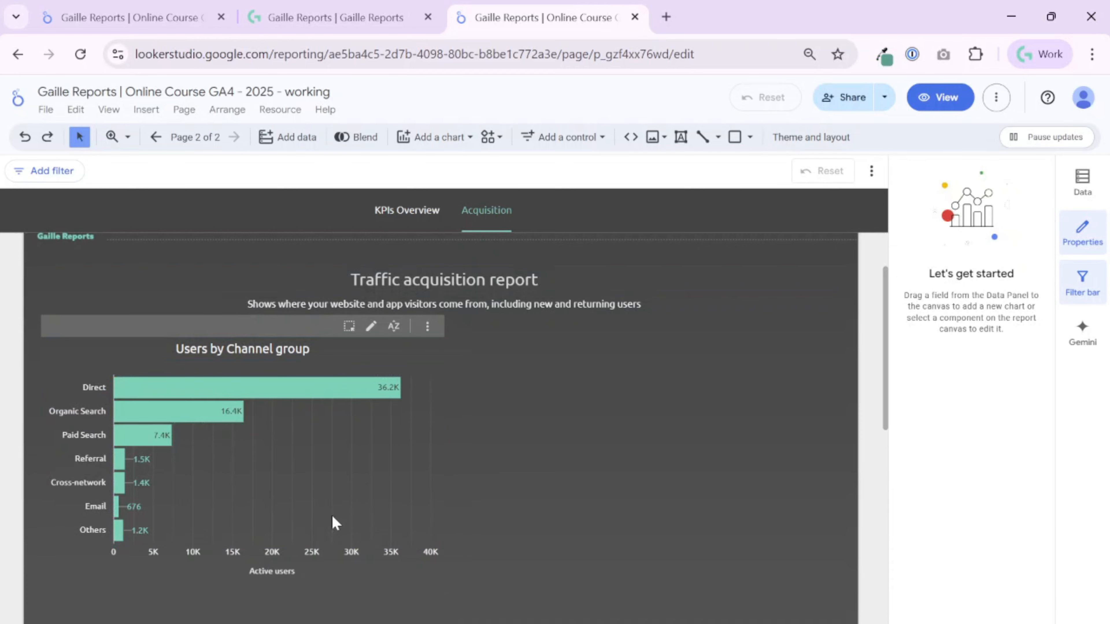
{"action": "left_click", "coordinate": [352, 513]}
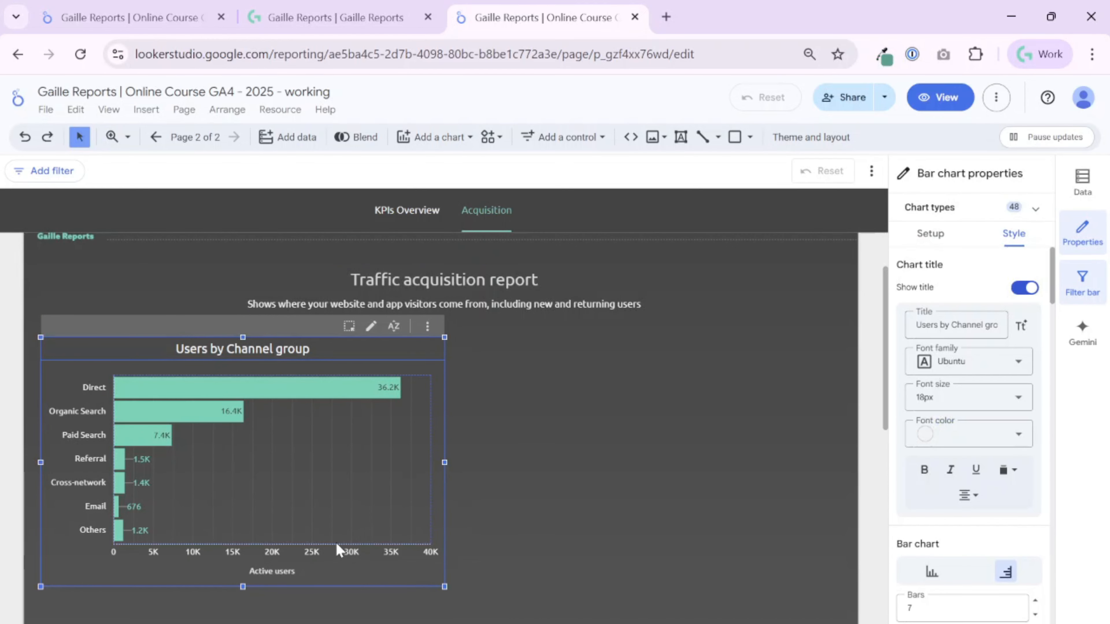
{"action": "mouse_move", "coordinate": [339, 546]}
{"action": "left_mouse_down"}
{"action": "mouse_move", "coordinate": [336, 564]}
{"action": "mouse_move", "coordinate": [344, 550]}
{"action": "left_mouse_up"}
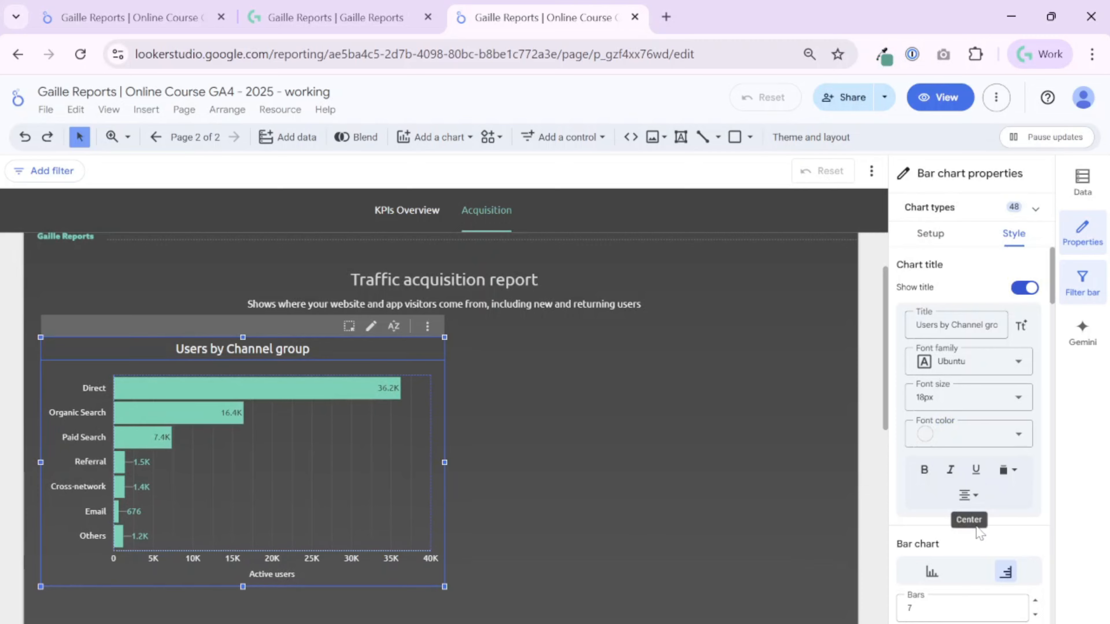
Set the bar chart's header to Always show.
{"action": "scroll", "coordinate": [974, 520], "scroll_direction": "down", "scroll_amount": 4}
{"action": "scroll", "coordinate": [977, 534], "scroll_direction": "down", "scroll_amount": 15}
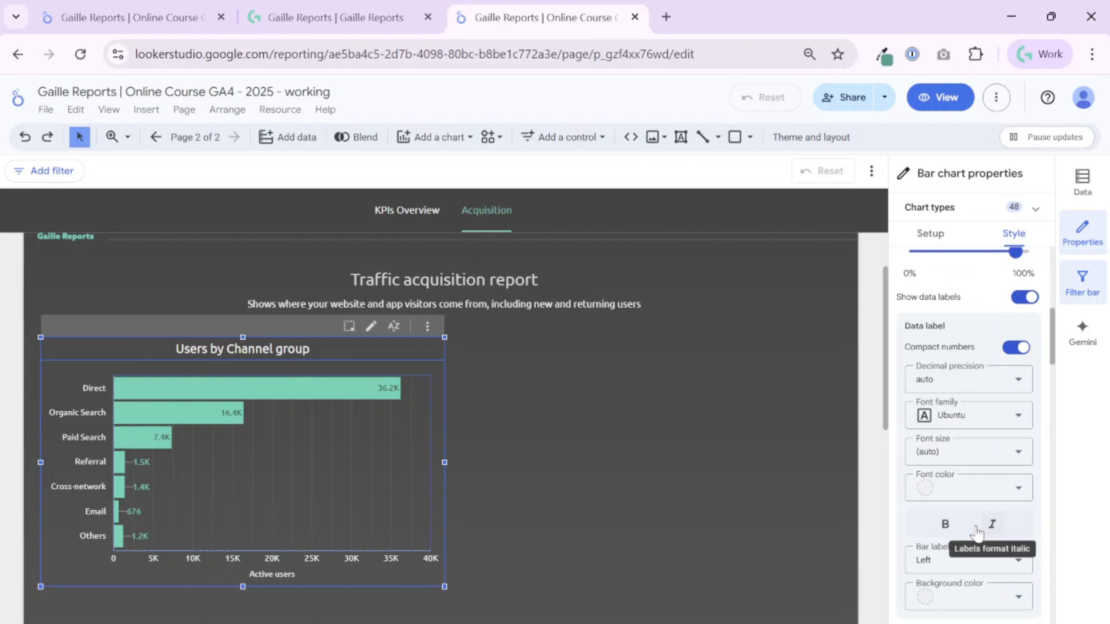
{"action": "scroll", "coordinate": [978, 531], "scroll_direction": "down", "scroll_amount": 12}
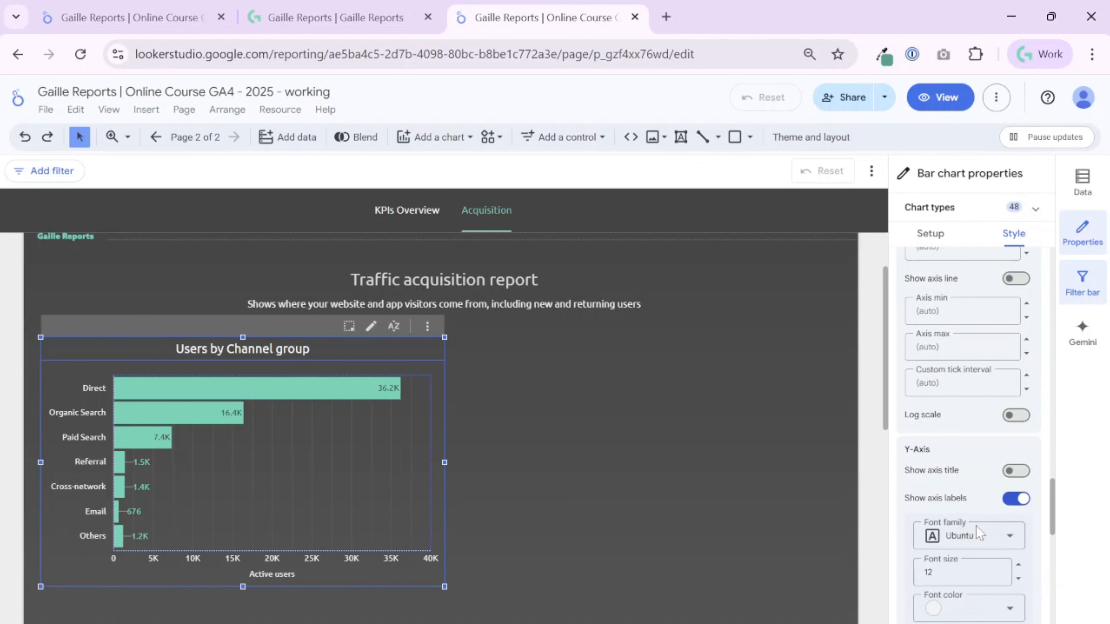
{"action": "scroll", "coordinate": [977, 532], "scroll_direction": "down", "scroll_amount": 5}
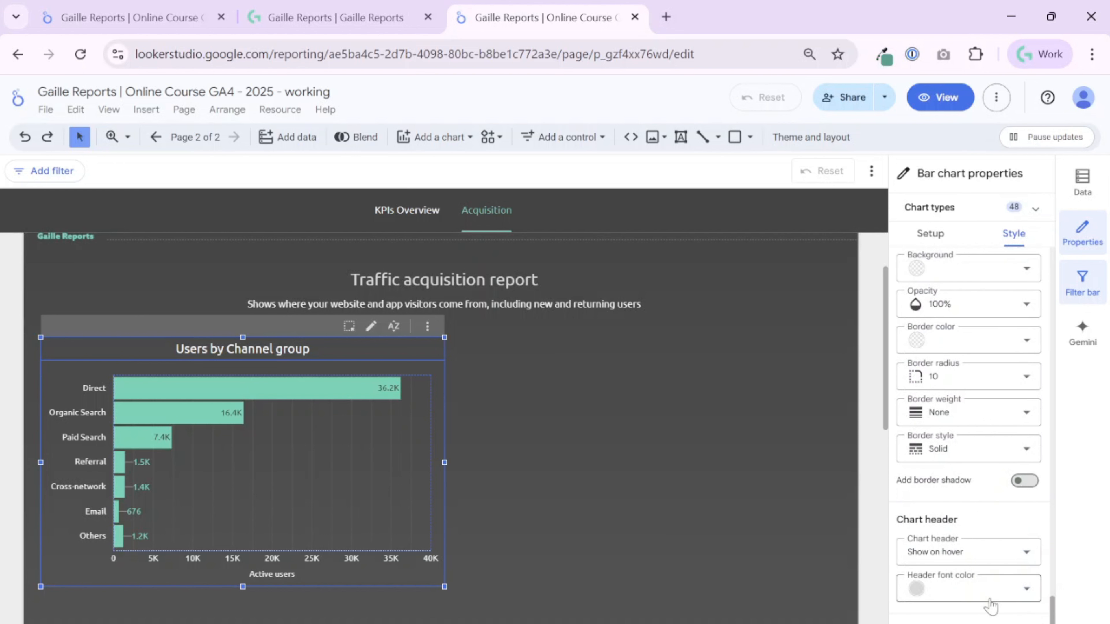
{"action": "left_click", "coordinate": [948, 562]}
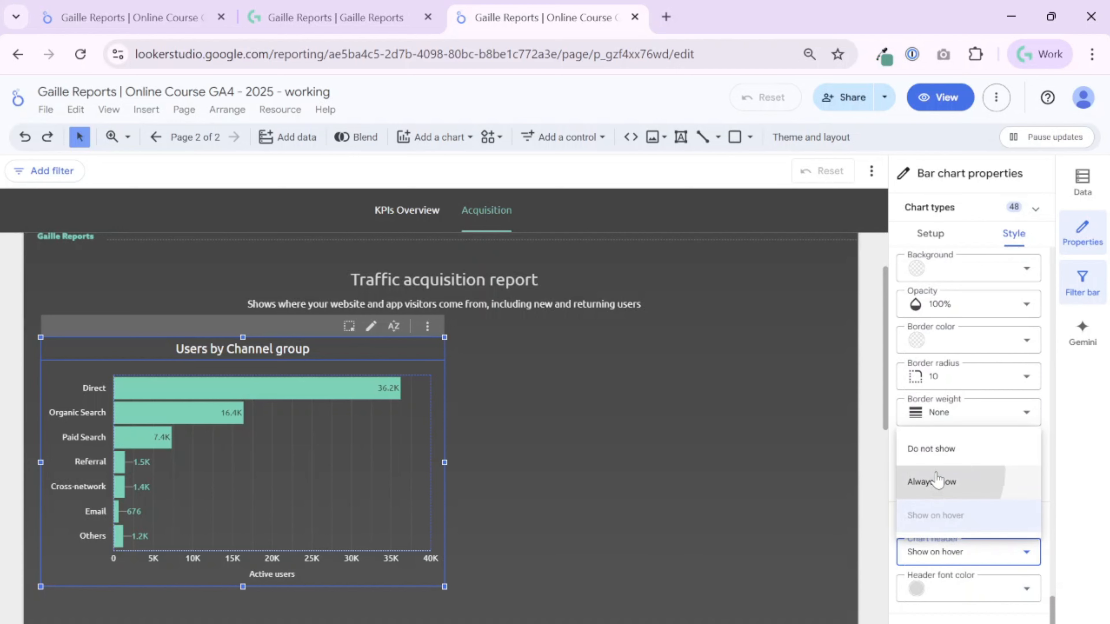
{"action": "left_click", "coordinate": [946, 481]}
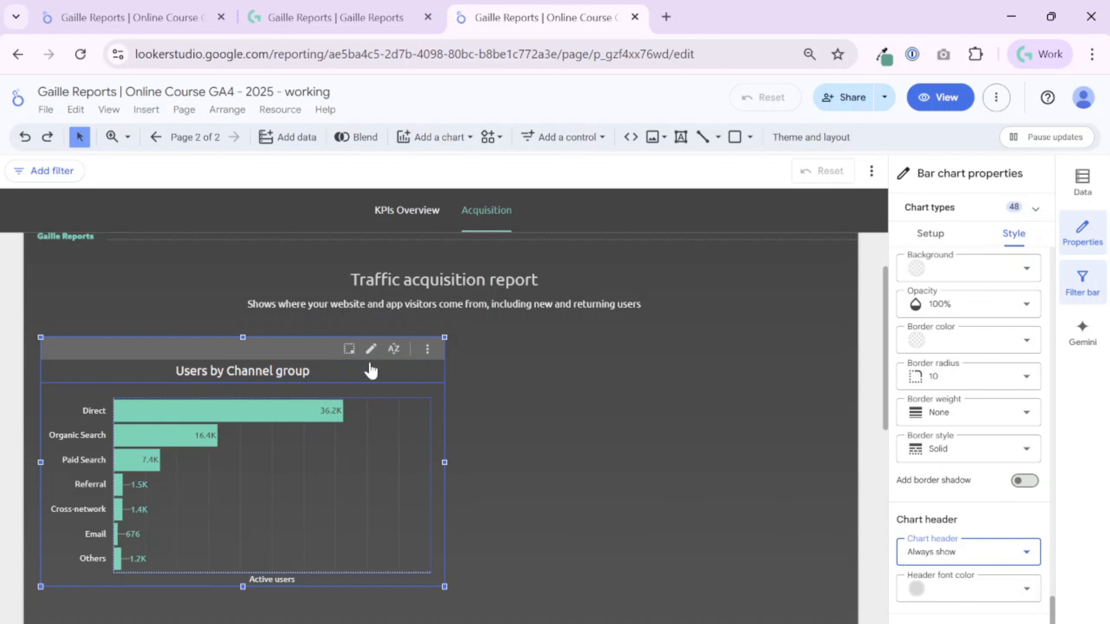
Undo the accidental chart move and resize the chart to be slightly narrower and taller.
{"action": "left_click_drag", "start_coordinate": [442, 588], "coordinate": [509, 613]}
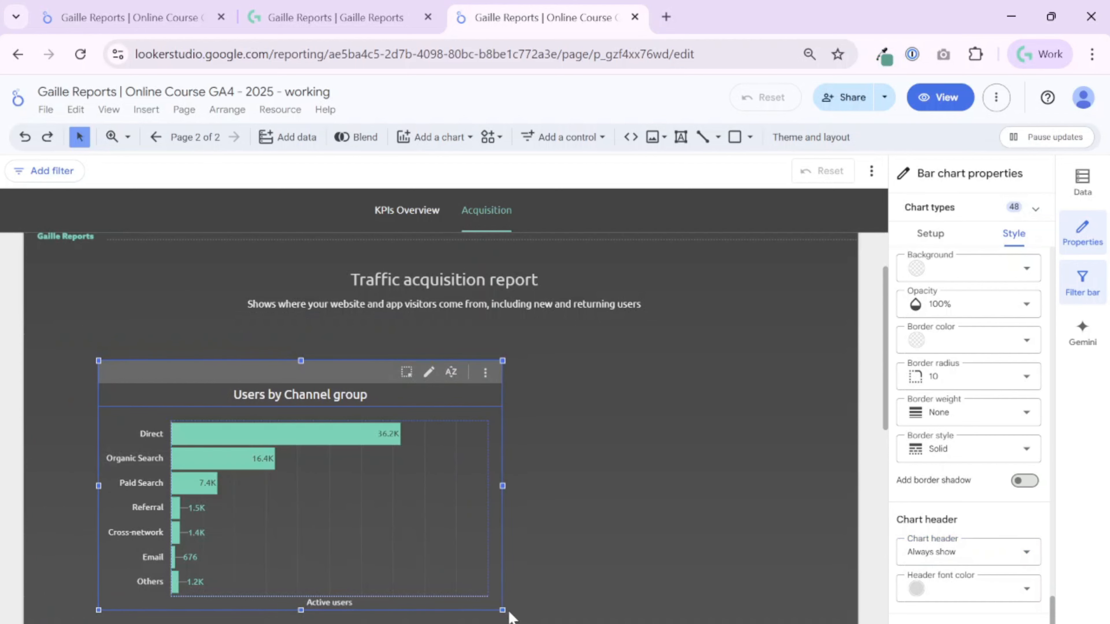
{"action": "key", "text": "ctrl+z"}
{"action": "left_click_drag", "start_coordinate": [445, 586], "coordinate": [418, 593]}
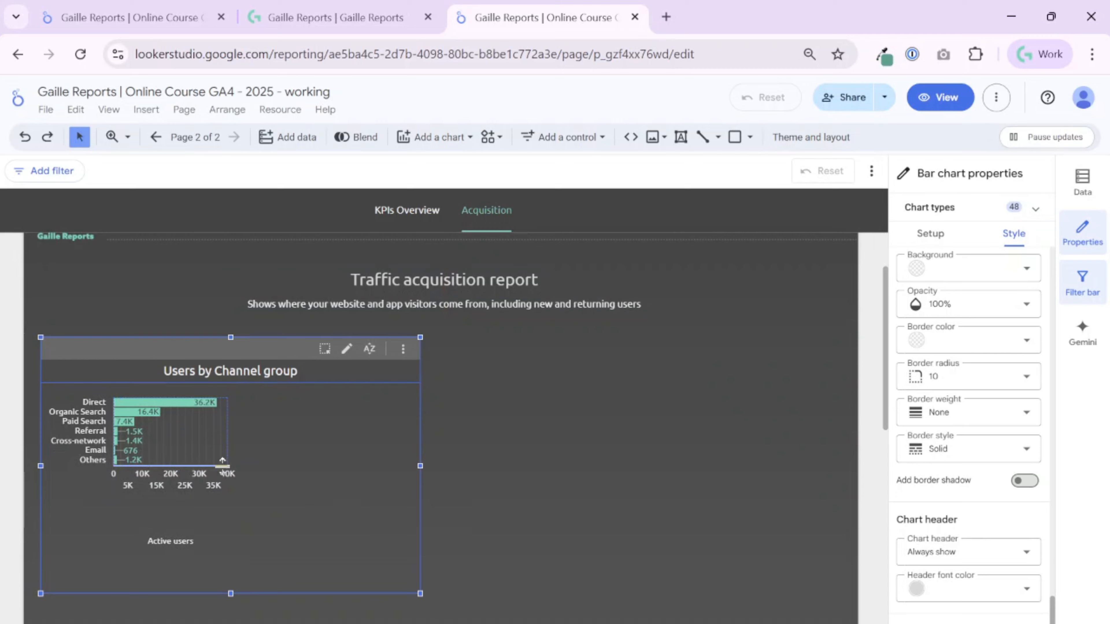
Enlarge the plot area so the bars fill the width and height of the resized chart.
{"action": "left_click_drag", "start_coordinate": [224, 460], "coordinate": [239, 569]}
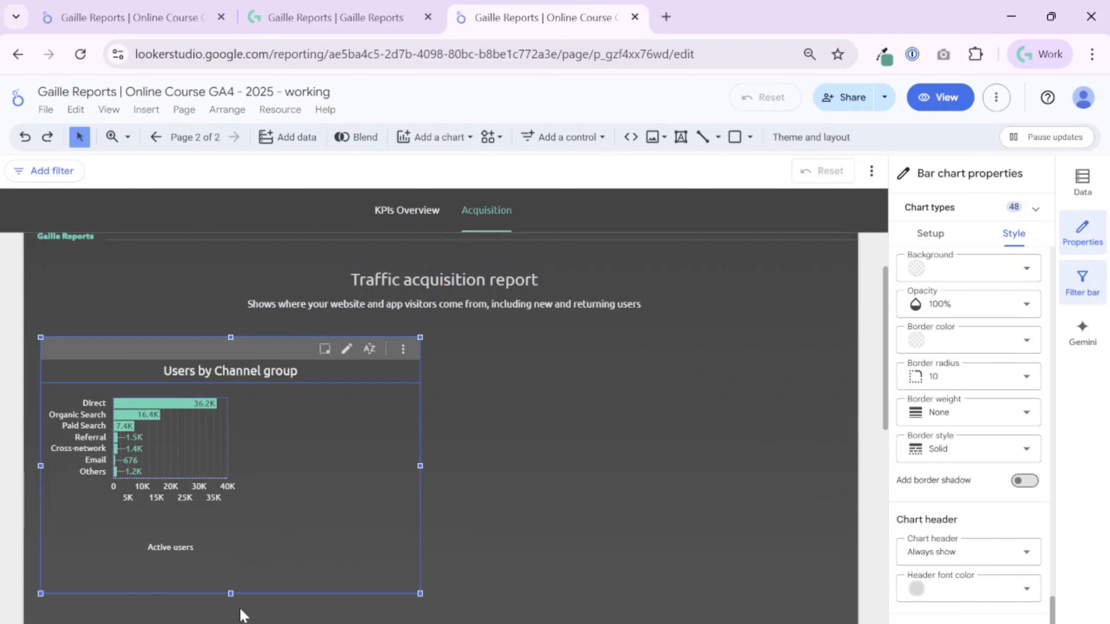
{"action": "left_click_drag", "start_coordinate": [240, 619], "coordinate": [239, 543]}
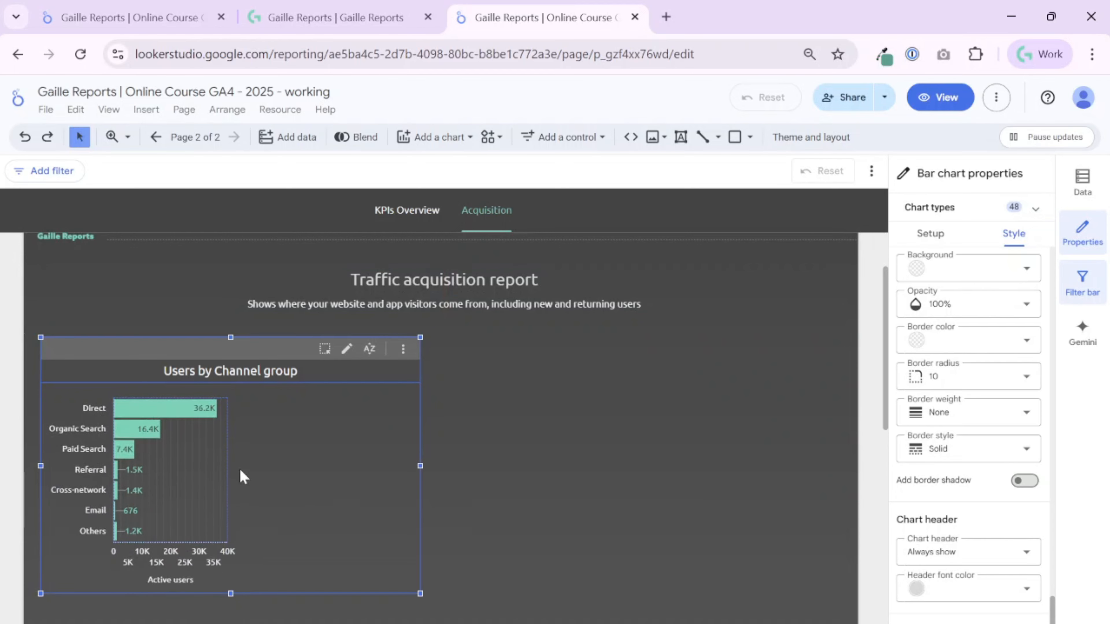
{"action": "left_click_drag", "start_coordinate": [226, 456], "coordinate": [469, 485]}
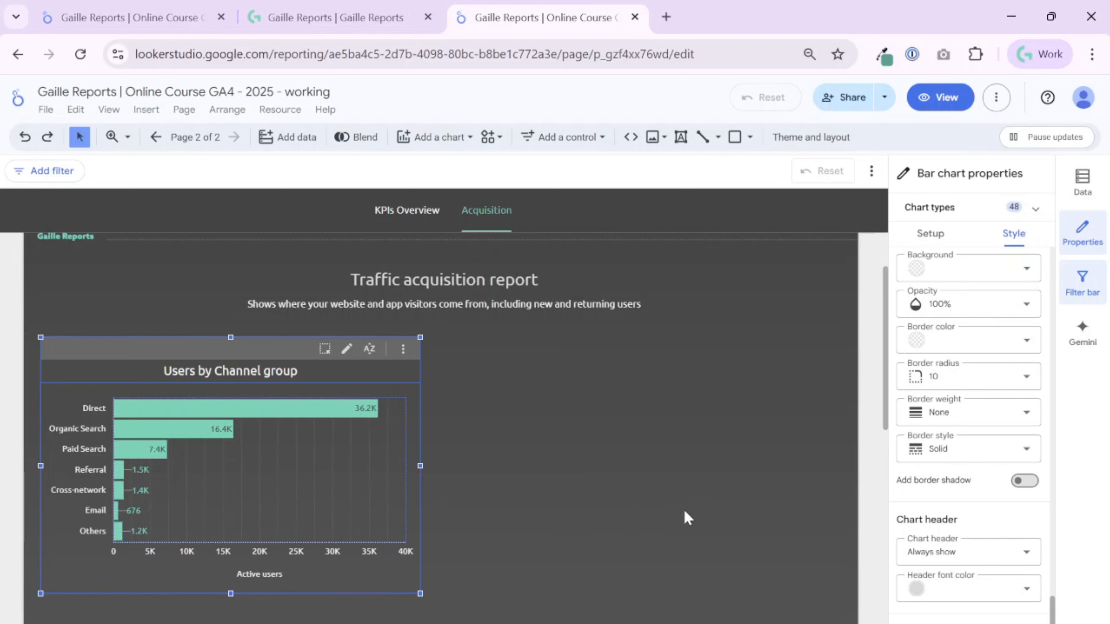
{"action": "mouse_move", "coordinate": [303, 542]}
{"action": "left_mouse_down"}
{"action": "mouse_move", "coordinate": [304, 571]}
{"action": "mouse_move", "coordinate": [314, 557]}
{"action": "left_mouse_up"}
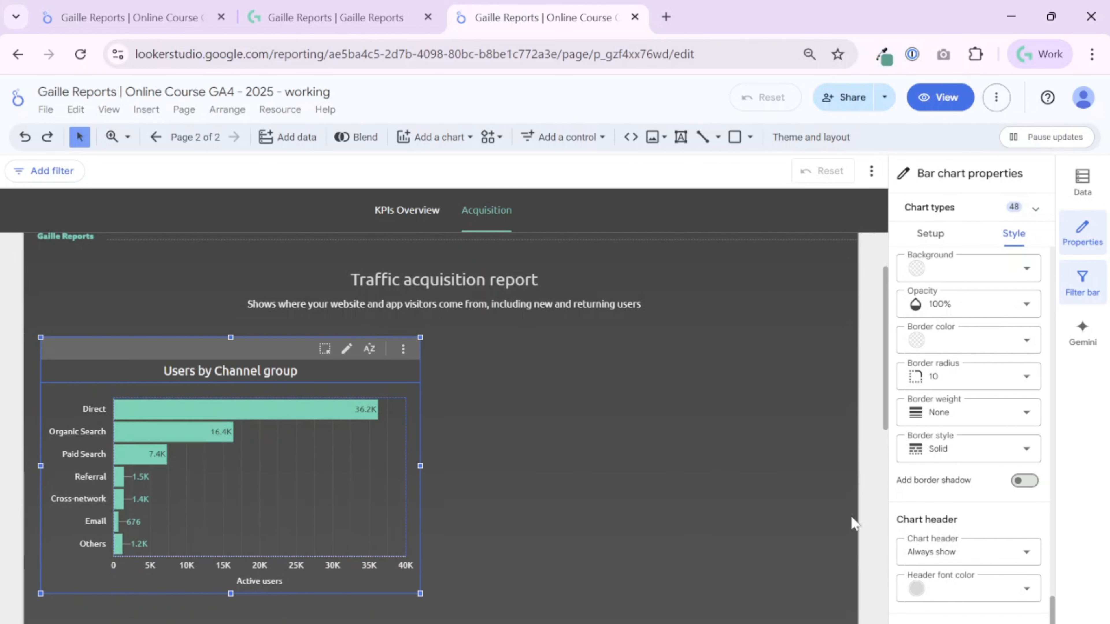
Try the Y-axis without its labels, restore the labels, and test the Y-axis title option.
{"action": "scroll", "coordinate": [1013, 516], "scroll_direction": "up", "scroll_amount": 10}
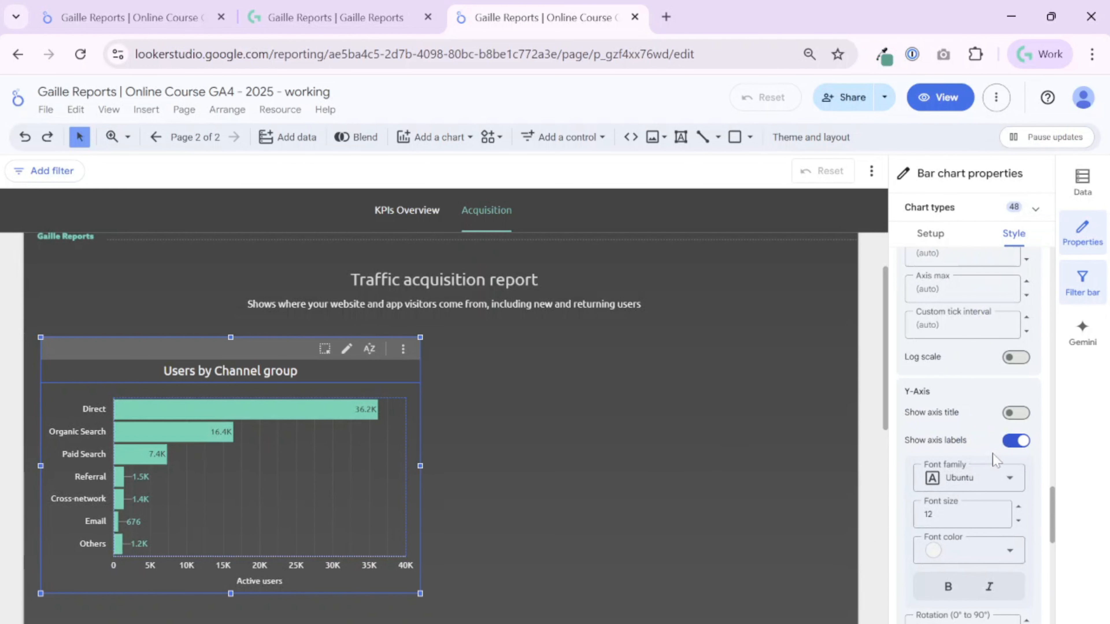
{"action": "left_click", "coordinate": [1015, 441]}
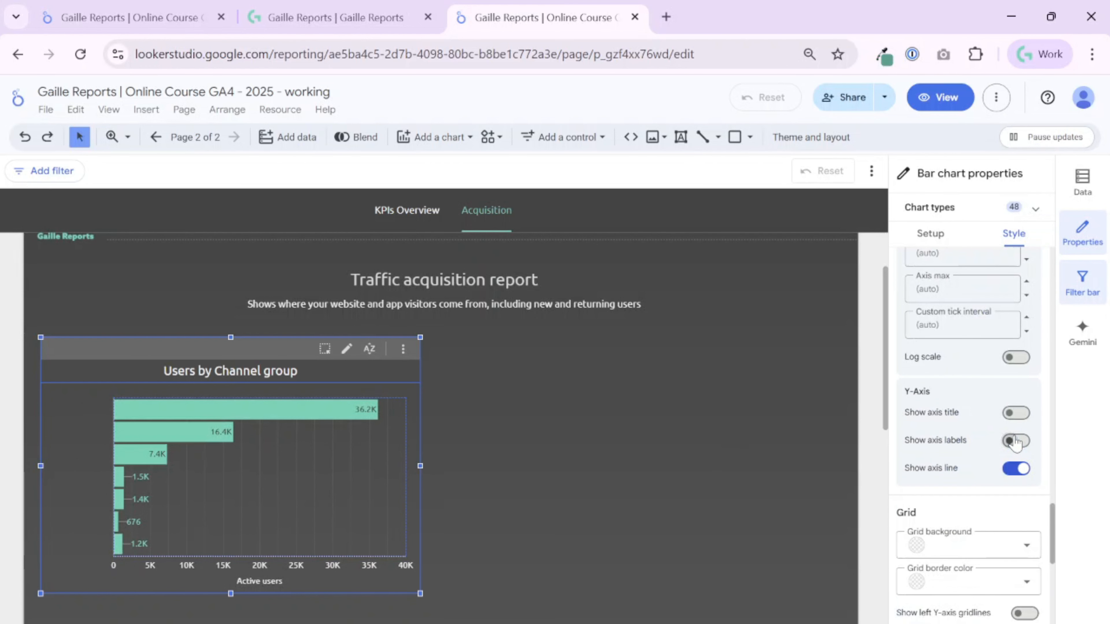
{"action": "left_click", "coordinate": [1015, 440]}
{"action": "left_click", "coordinate": [1023, 414]}
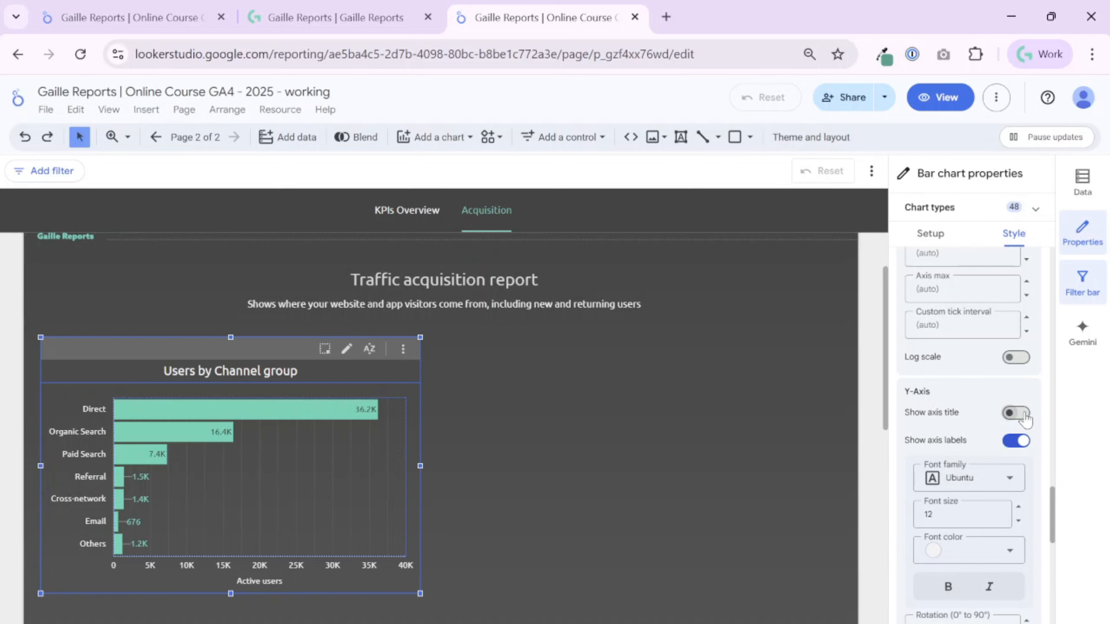
Hide the bottom X-axis title.
{"action": "scroll", "coordinate": [1012, 421], "scroll_direction": "up", "scroll_amount": 8}
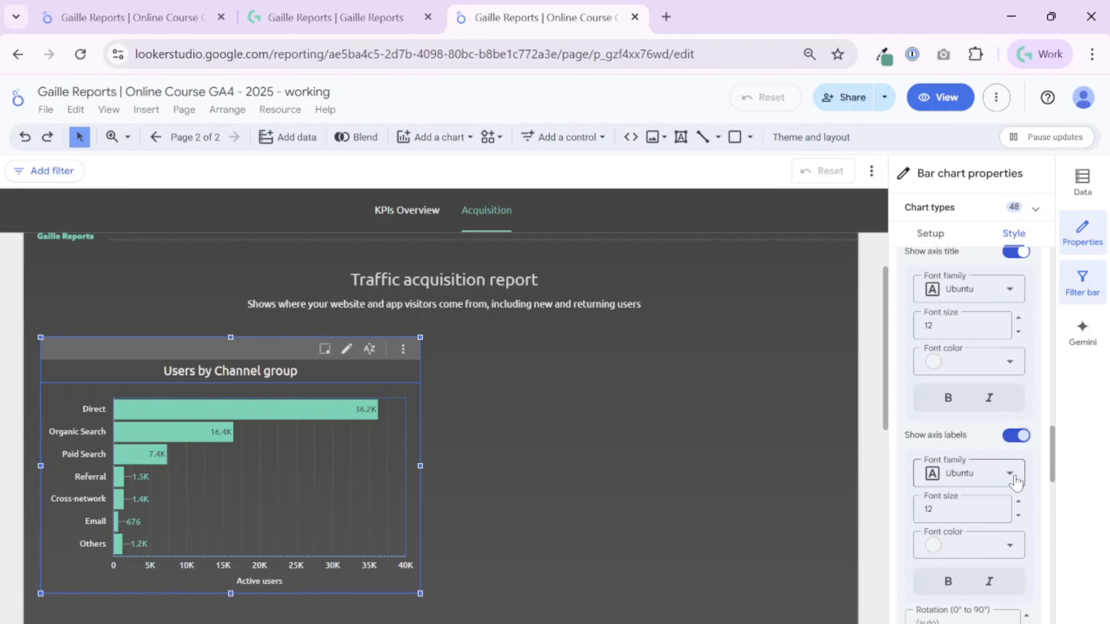
{"action": "scroll", "coordinate": [1013, 364], "scroll_direction": "up", "scroll_amount": 2}
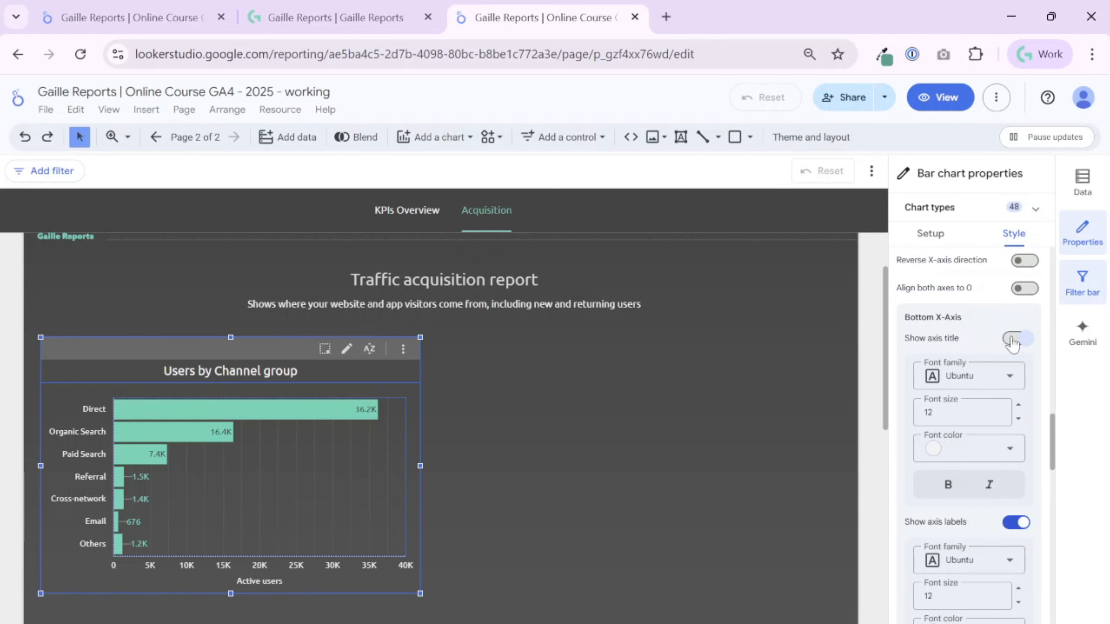
Display the chart legend at the Bottom position and raise the plot area's lower edge slightly above it.
{"action": "scroll", "coordinate": [1016, 398], "scroll_direction": "down", "scroll_amount": 10}
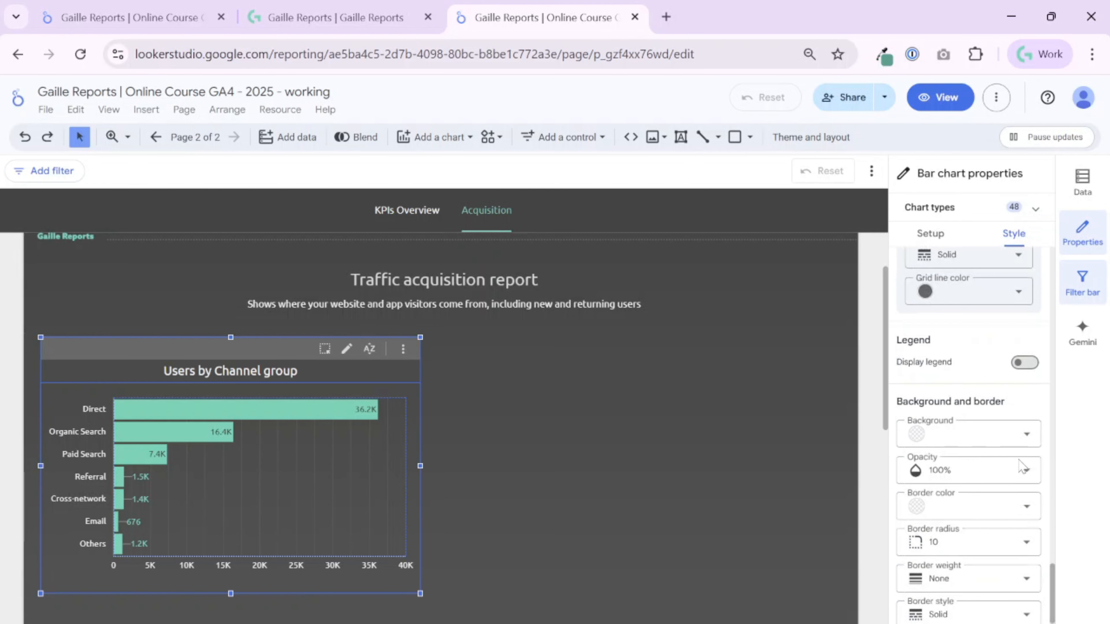
{"action": "scroll", "coordinate": [1020, 468], "scroll_direction": "down", "scroll_amount": 4}
{"action": "scroll", "coordinate": [987, 475], "scroll_direction": "up", "scroll_amount": 2}
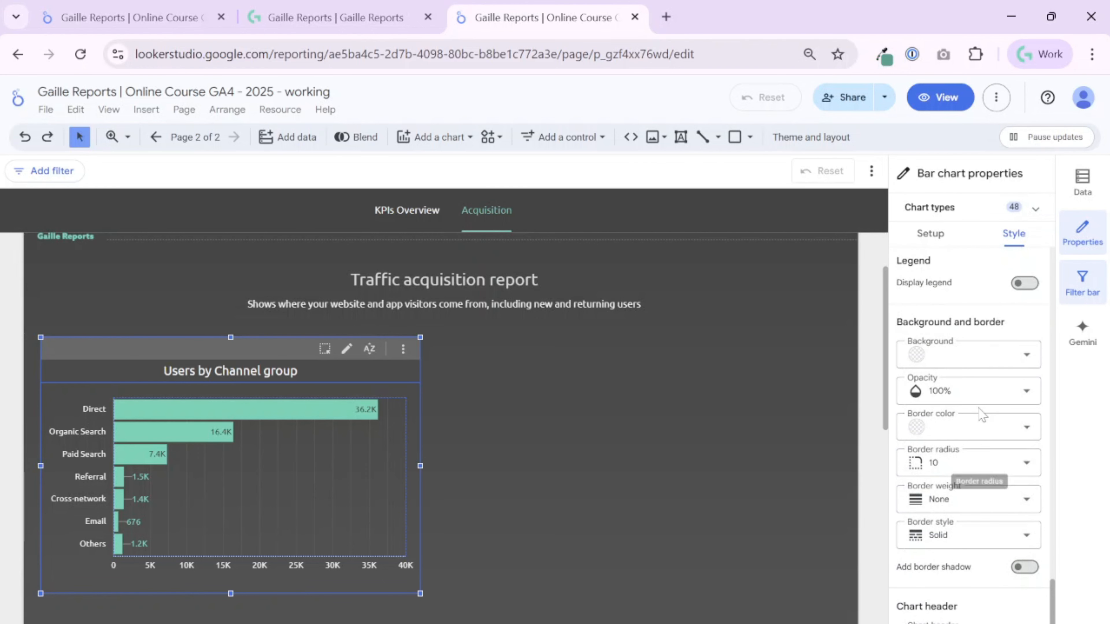
{"action": "left_click", "coordinate": [1024, 283]}
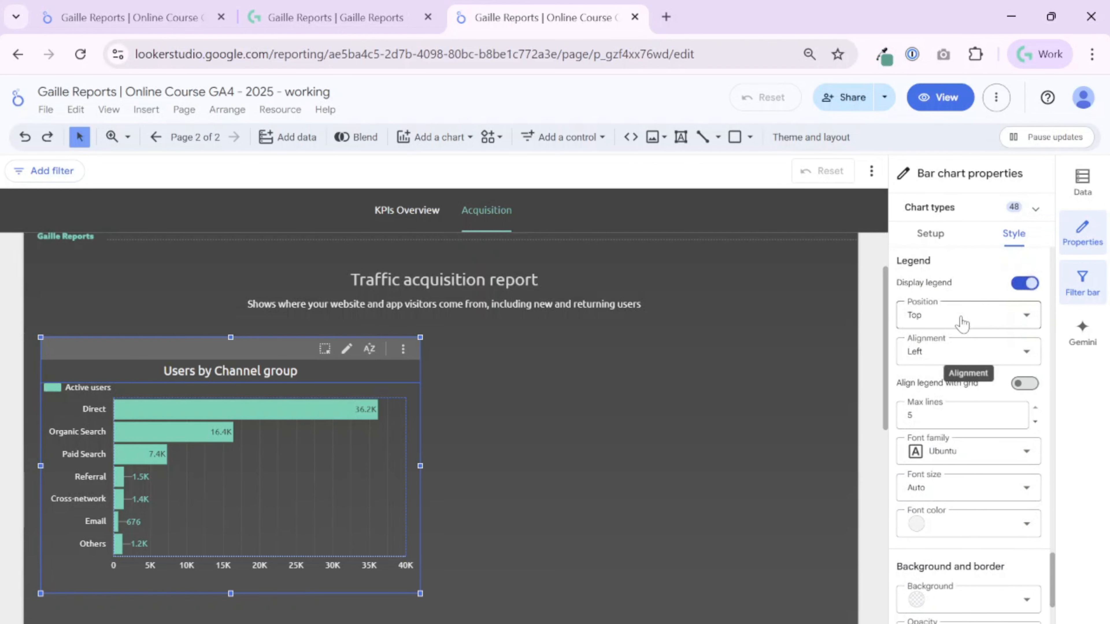
{"action": "left_click", "coordinate": [961, 317]}
{"action": "left_click", "coordinate": [945, 385]}
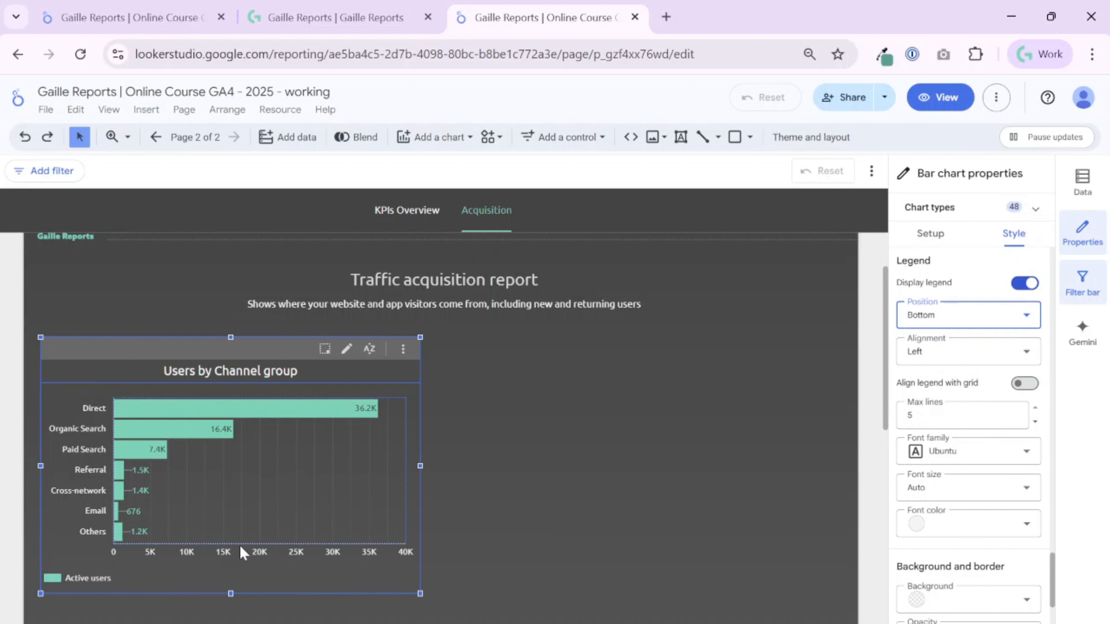
{"action": "mouse_move", "coordinate": [240, 544]}
{"action": "left_mouse_down"}
{"action": "mouse_move", "coordinate": [234, 608]}
{"action": "mouse_move", "coordinate": [237, 534]}
{"action": "left_mouse_up"}
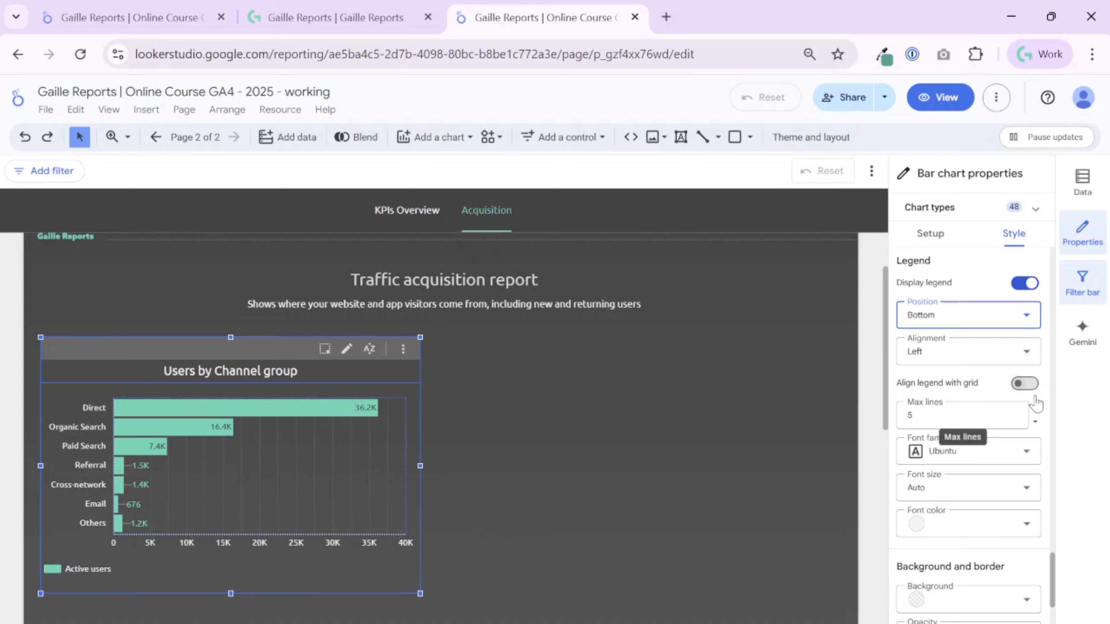
Try Right alignment for the chart legend, and restore the alignment to Left.
{"action": "left_click", "coordinate": [955, 350]}
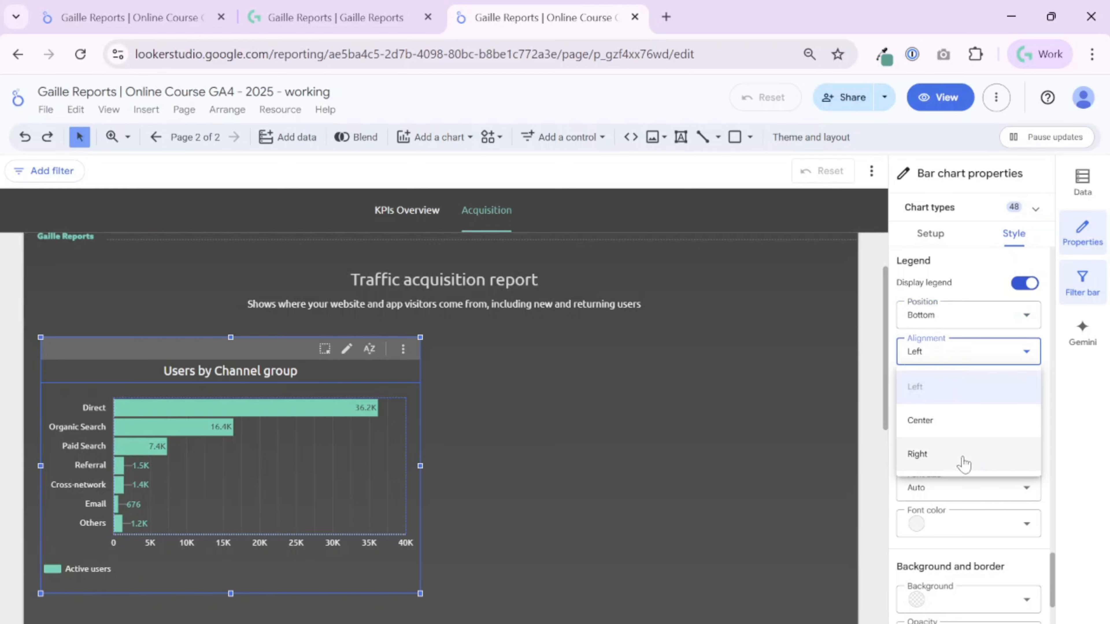
{"action": "left_click", "coordinate": [961, 456]}
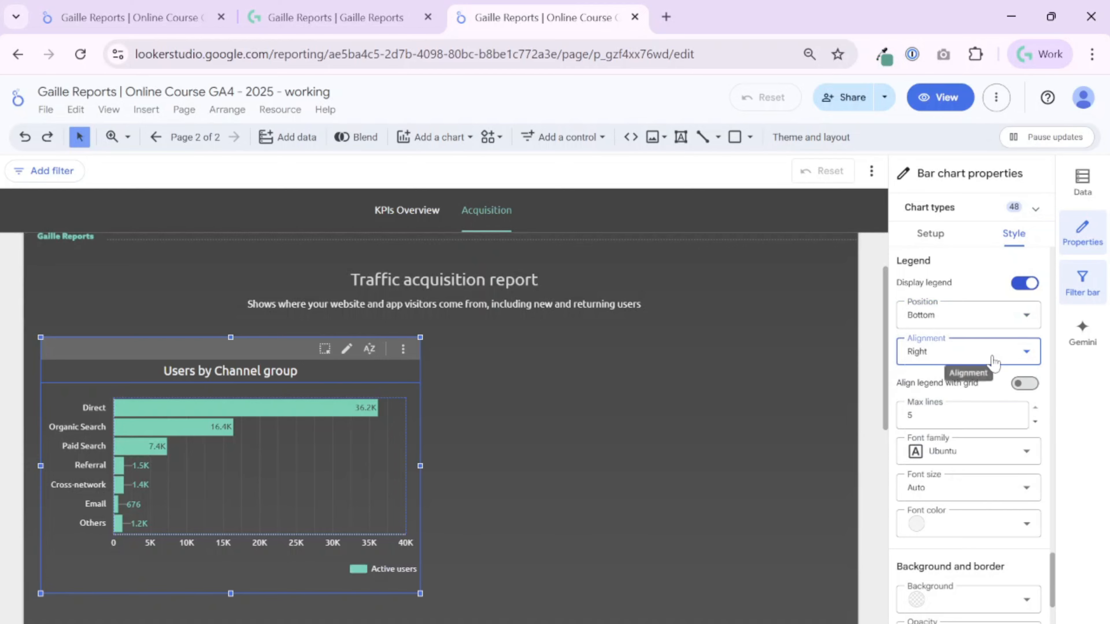
{"action": "left_click", "coordinate": [978, 352]}
{"action": "left_click", "coordinate": [944, 389]}
Try the chart legend at the Right position, and set its position to Top.
{"action": "left_click", "coordinate": [939, 325]}
{"action": "left_click", "coordinate": [942, 352]}
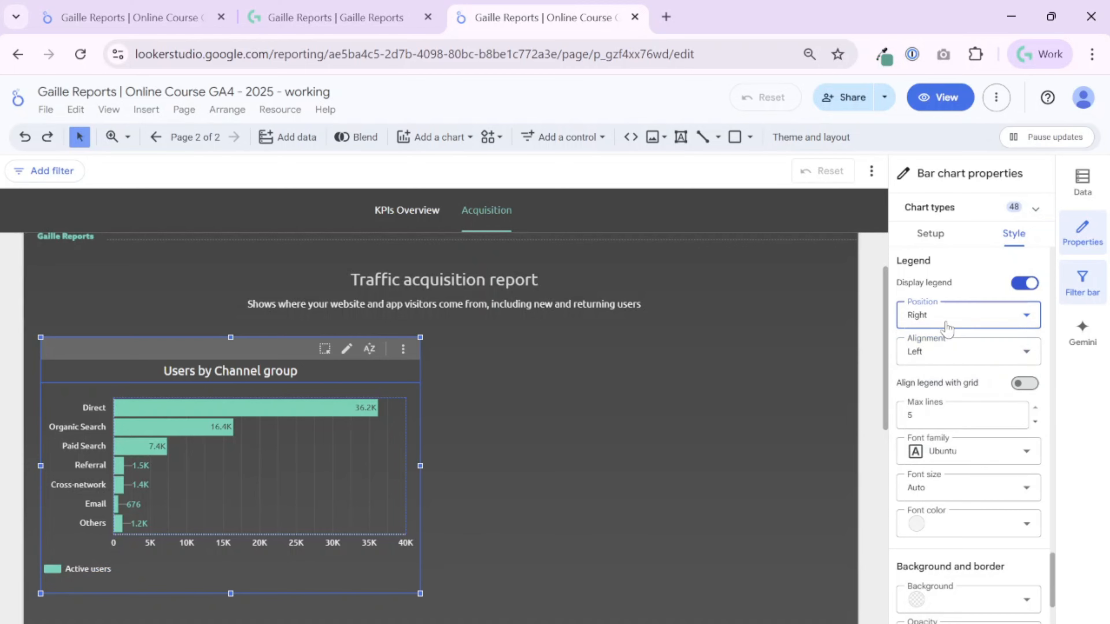
{"action": "left_click", "coordinate": [944, 321]}
{"action": "left_click", "coordinate": [944, 416]}
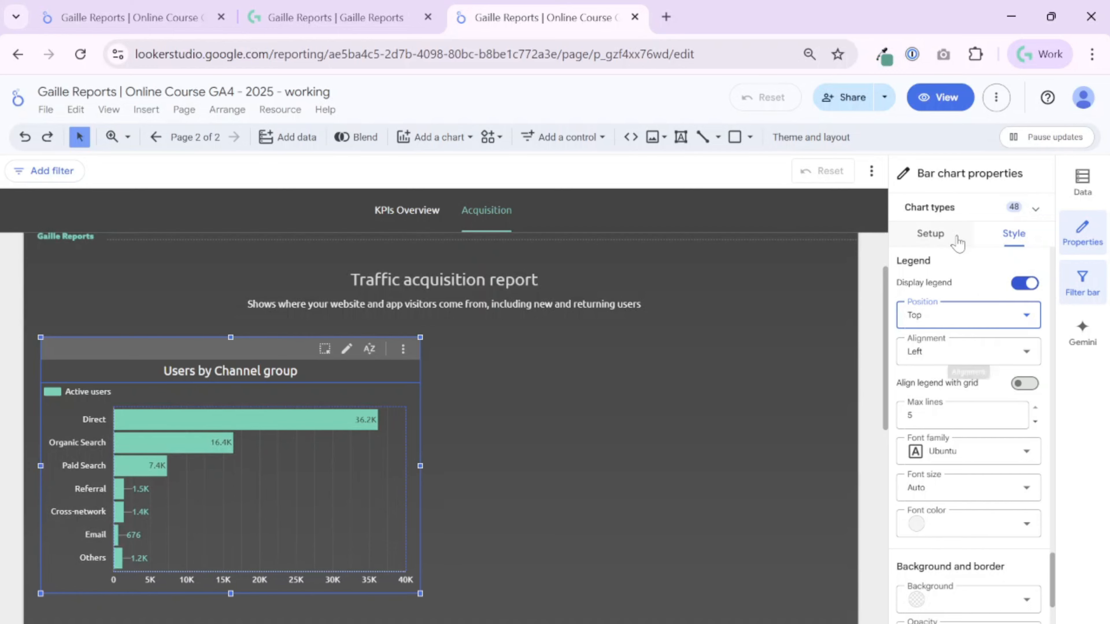
Enable drill down on the bar chart and add First user medium and First user source as additional dimensions.
{"action": "left_click", "coordinate": [940, 234]}
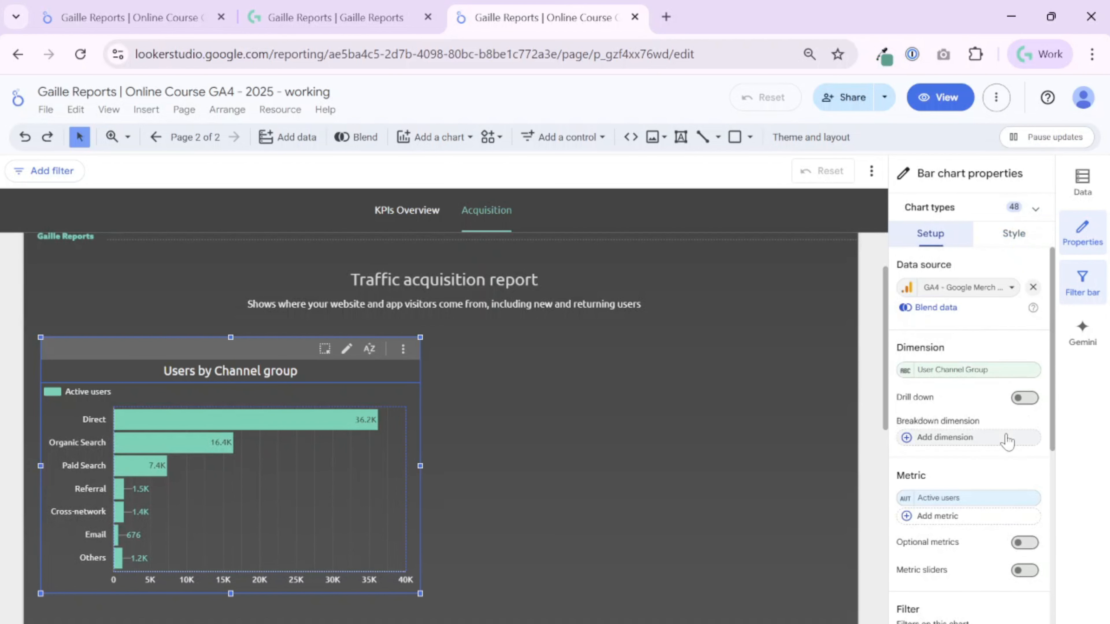
{"action": "left_click", "coordinate": [1021, 397]}
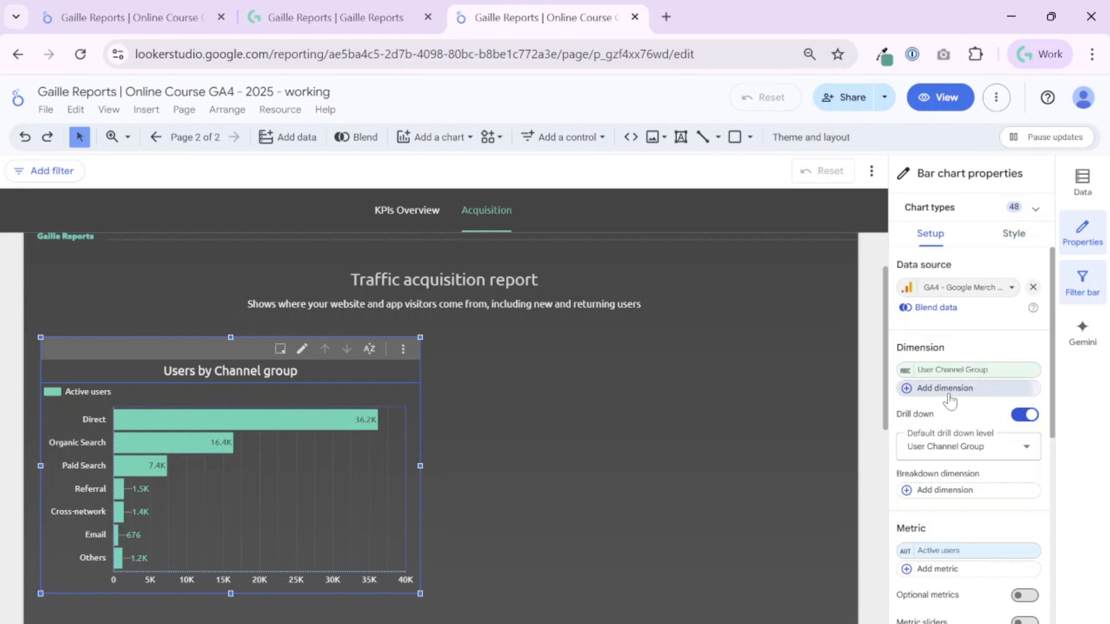
{"action": "left_click", "coordinate": [949, 393]}
{"action": "type", "text": "mediu"}
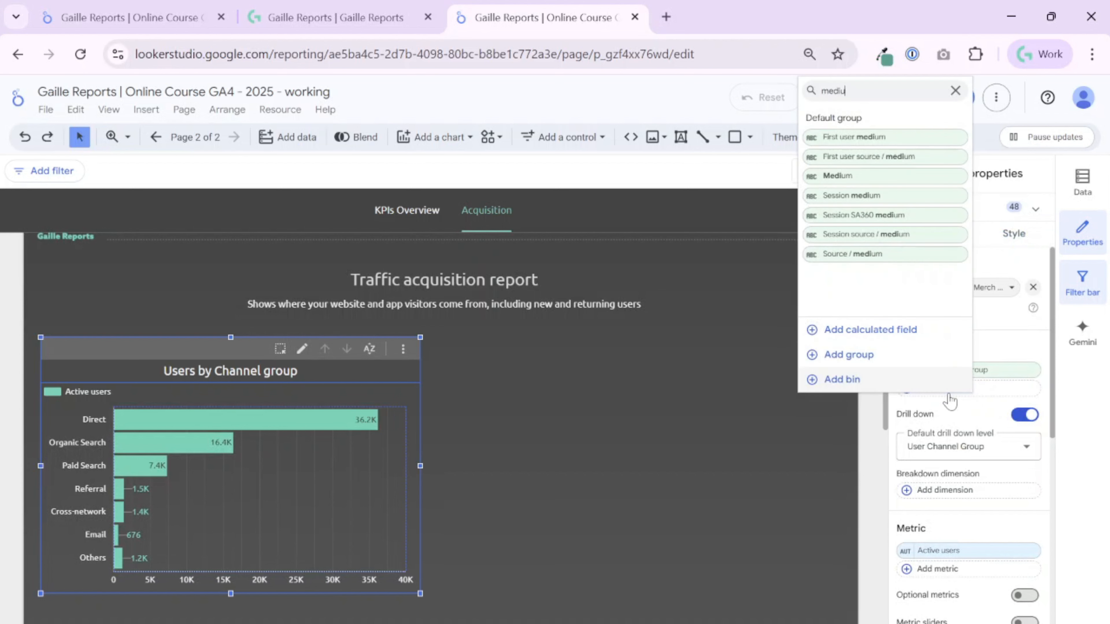
{"action": "type", "text": "m"}
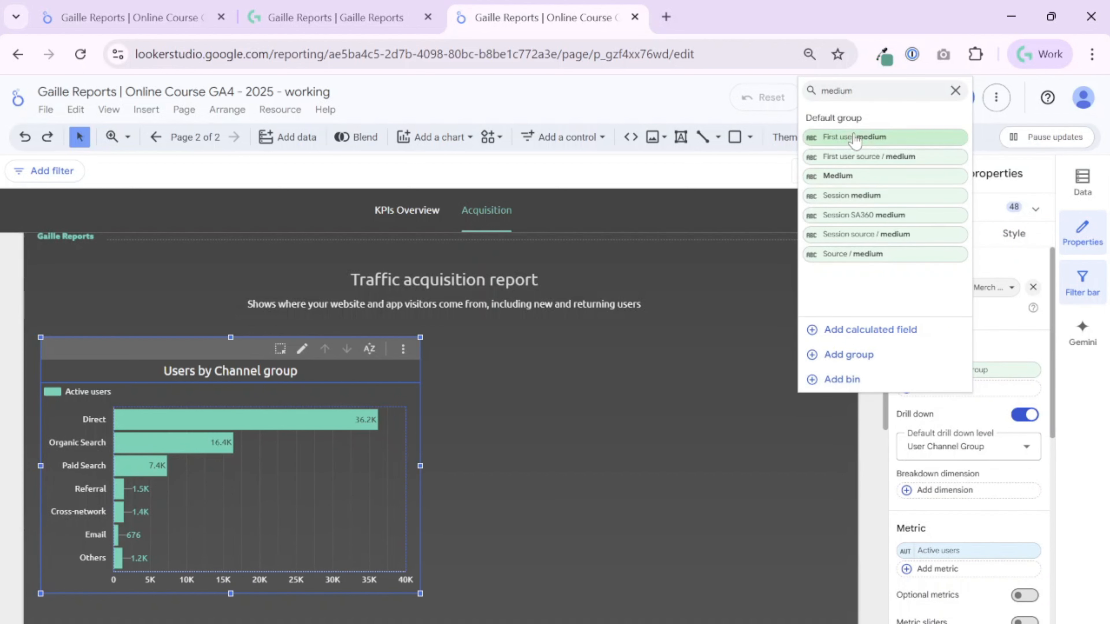
{"action": "left_click", "coordinate": [870, 137]}
{"action": "left_click", "coordinate": [935, 413]}
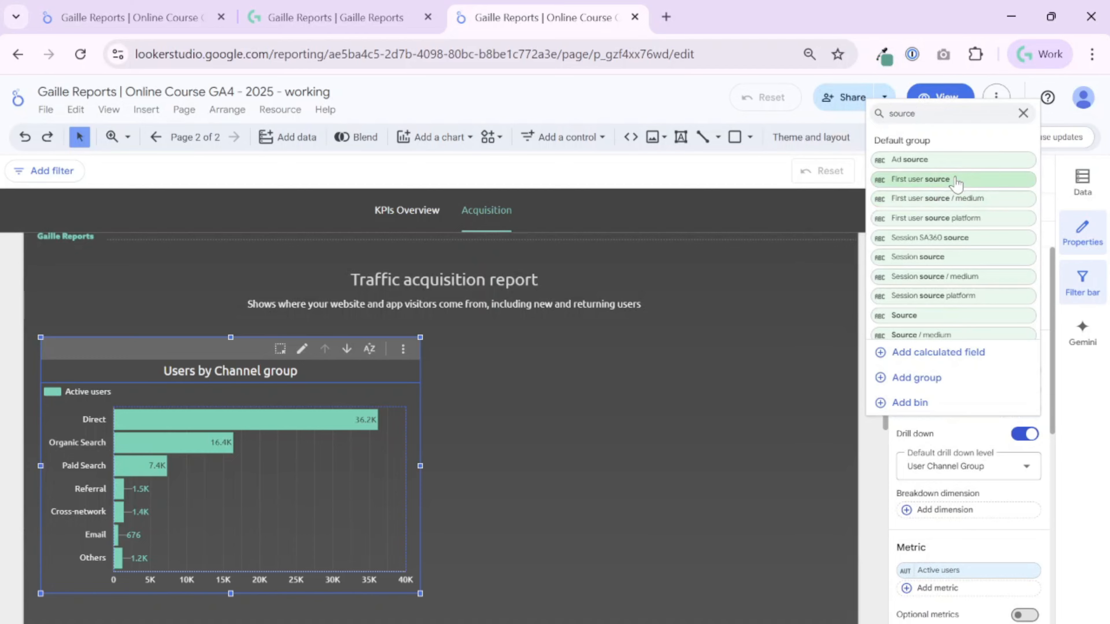
{"action": "left_click", "coordinate": [955, 183]}
Enable optional metrics on the bar chart and add New users and Total users to them.
{"action": "scroll", "coordinate": [1033, 470], "scroll_direction": "down", "scroll_amount": 4}
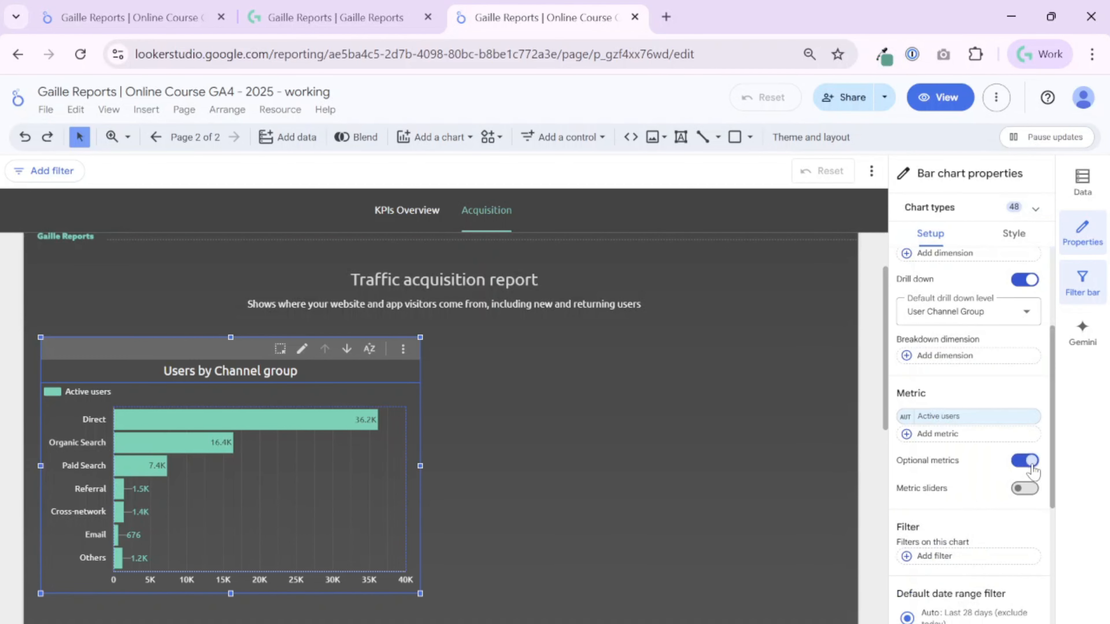
{"action": "left_click", "coordinate": [948, 495]}
{"action": "type", "text": "us"}
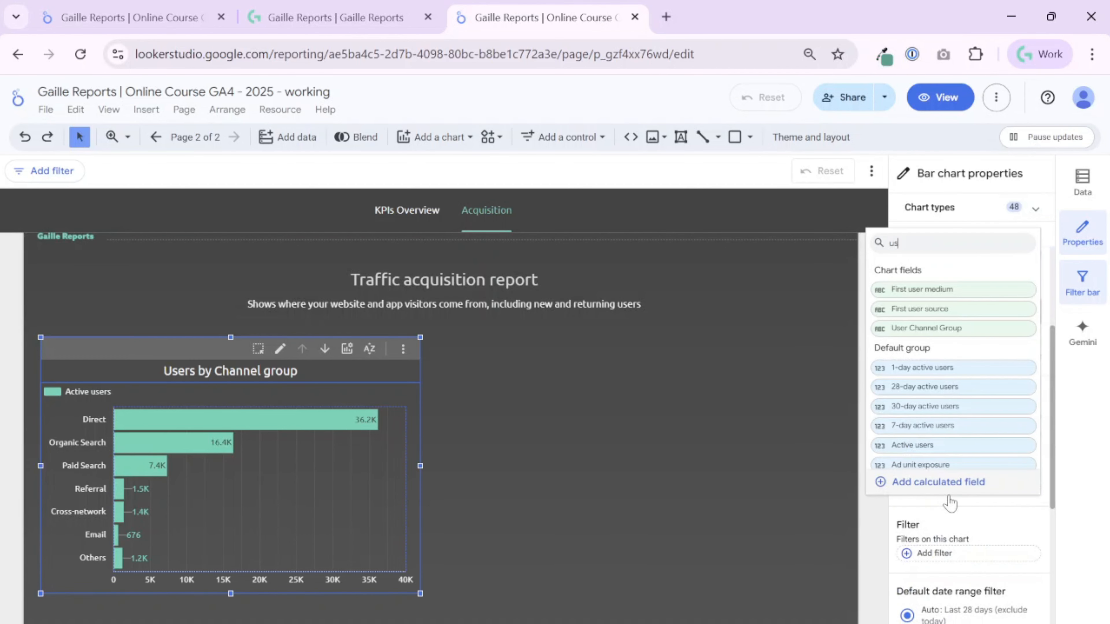
{"action": "type", "text": "ers"}
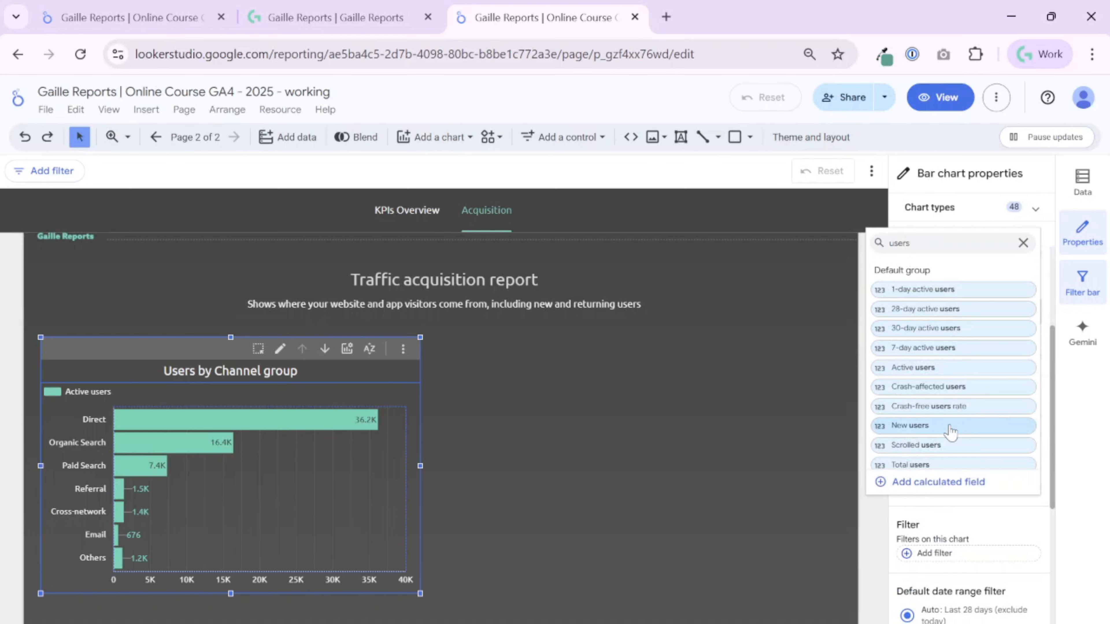
{"action": "left_click", "coordinate": [951, 431]}
{"action": "left_click", "coordinate": [957, 507]}
{"action": "type", "text": "tot"}
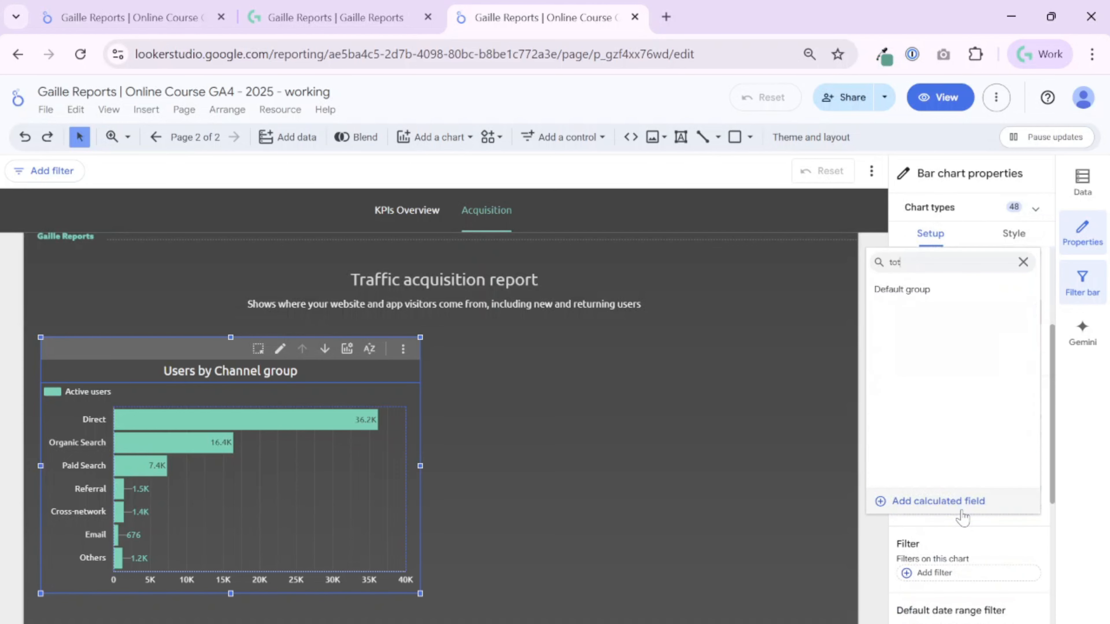
{"action": "type", "text": "al"}
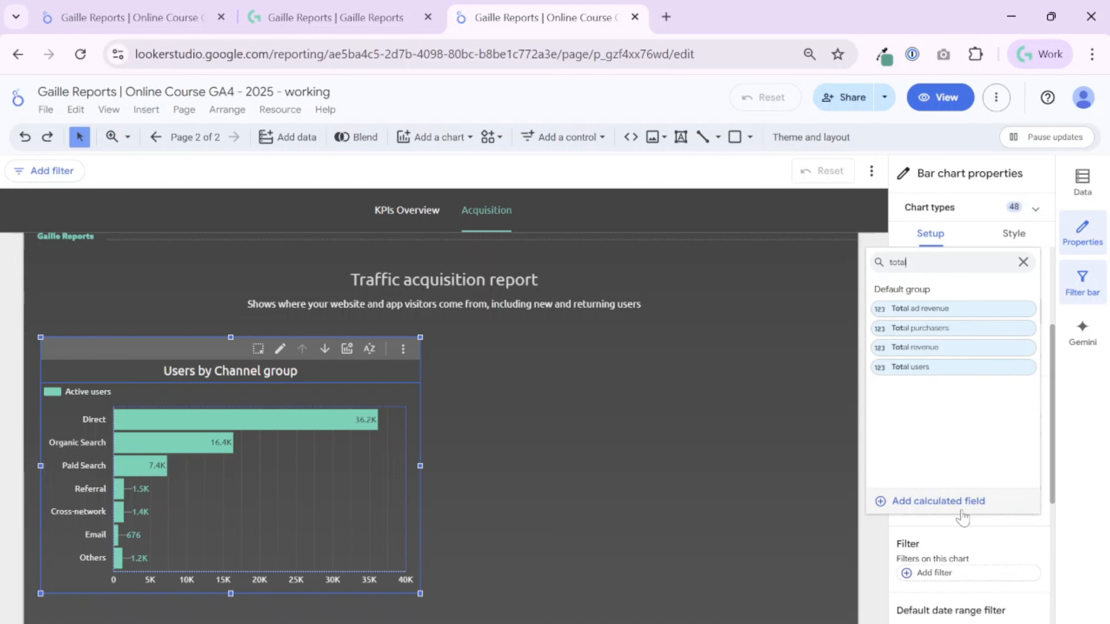
{"action": "left_click", "coordinate": [959, 370]}
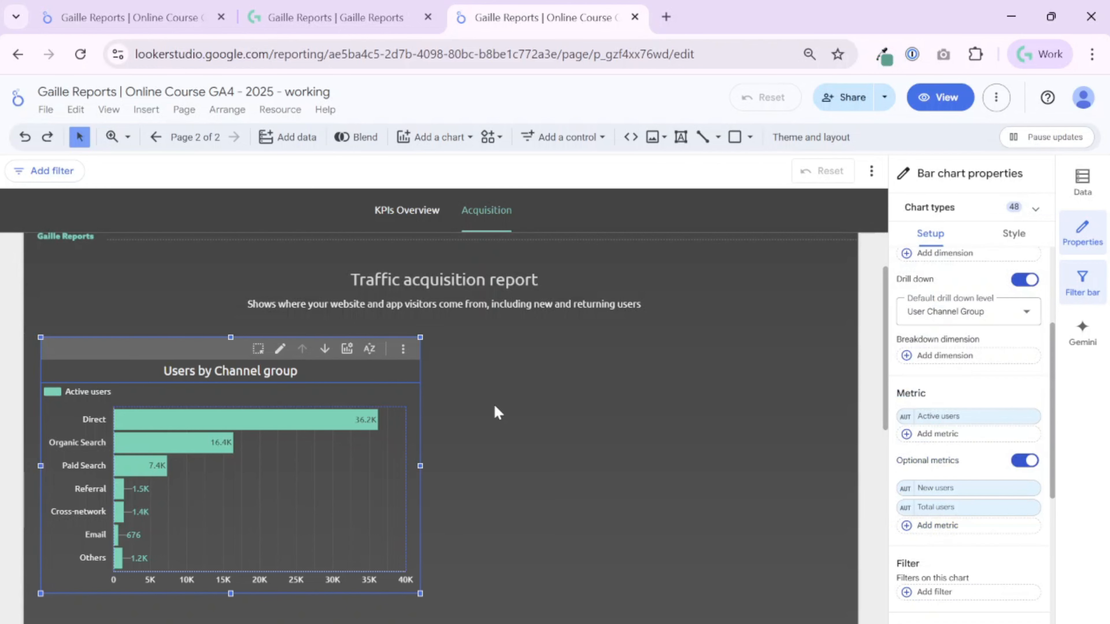
{"action": "left_click", "coordinate": [767, 243]}
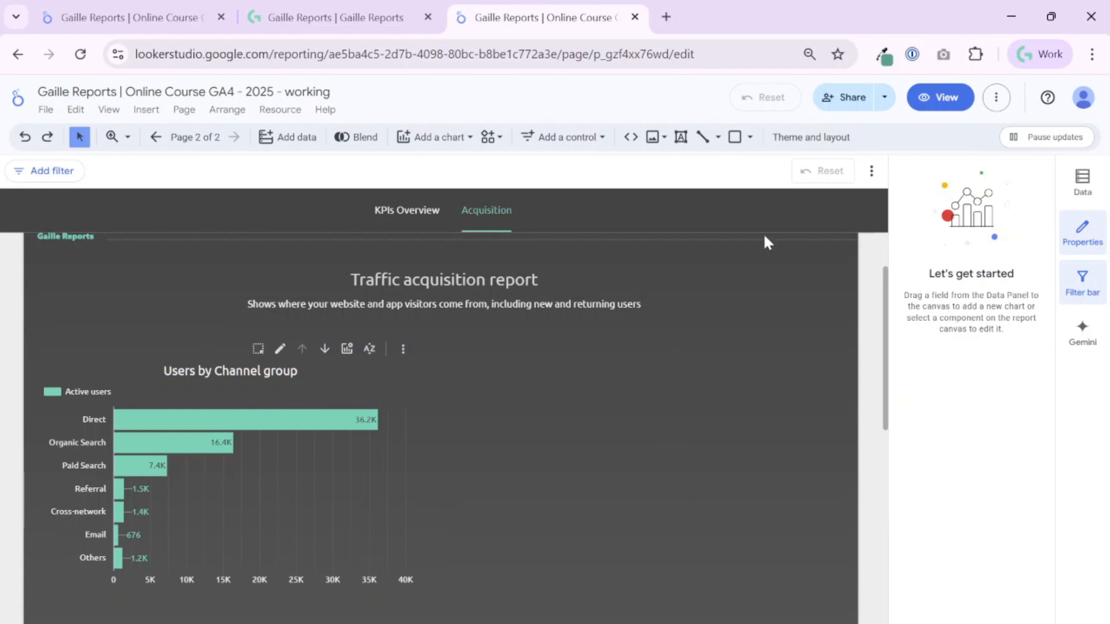
Nudge the bar chart vertically so it sits just below the report's subtitle.
{"action": "left_click", "coordinate": [329, 507]}
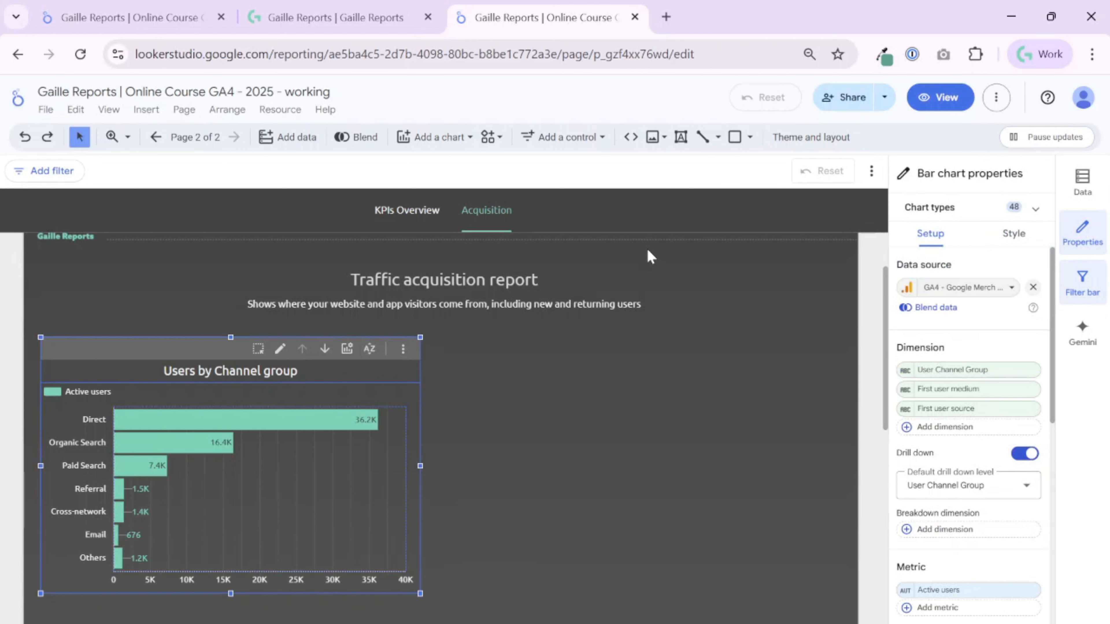
{"action": "scroll", "coordinate": [647, 249], "scroll_direction": "up", "scroll_amount": 1}
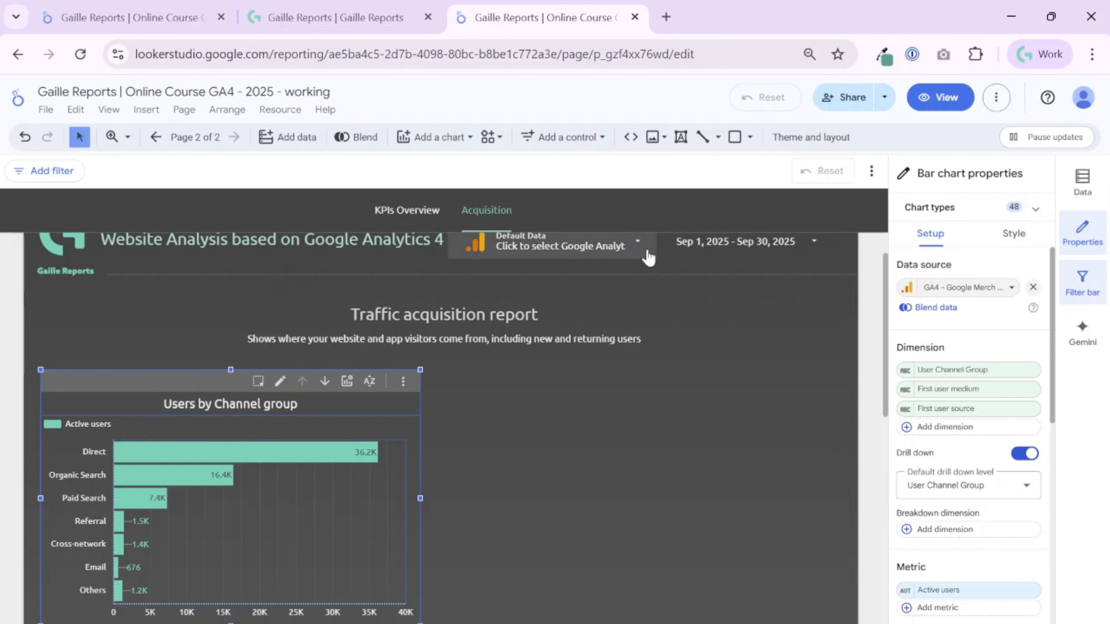
{"action": "scroll", "coordinate": [649, 258], "scroll_direction": "up", "scroll_amount": 1}
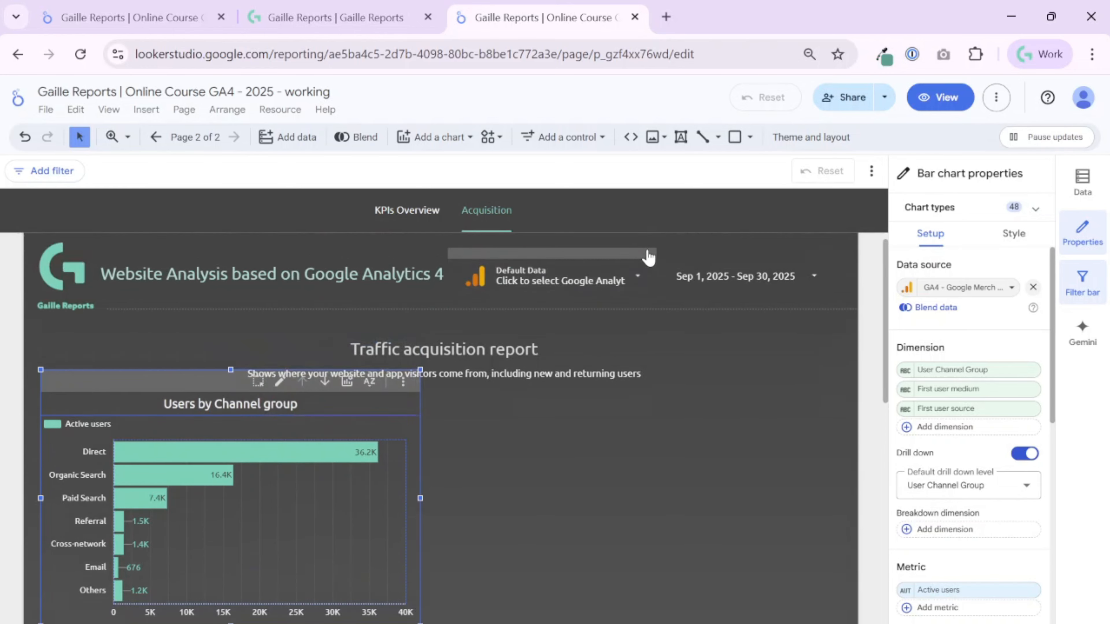
{"action": "scroll", "coordinate": [649, 258], "scroll_direction": "down", "scroll_amount": 2}
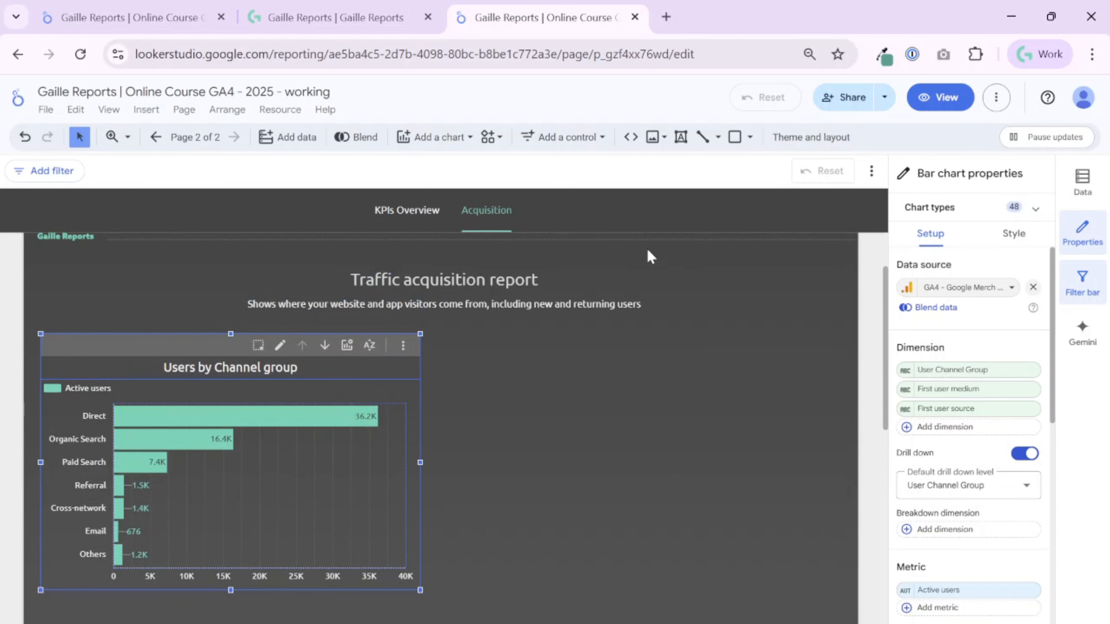
{"action": "key", "text": "shift+Up"}
{"action": "key", "text": "shift+Up"}
{"action": "key", "text": "shift+Up"}
{"action": "key", "text": "shift+Up"}
{"action": "key", "text": "shift+Up"}
{"action": "key", "text": "shift+Up"}
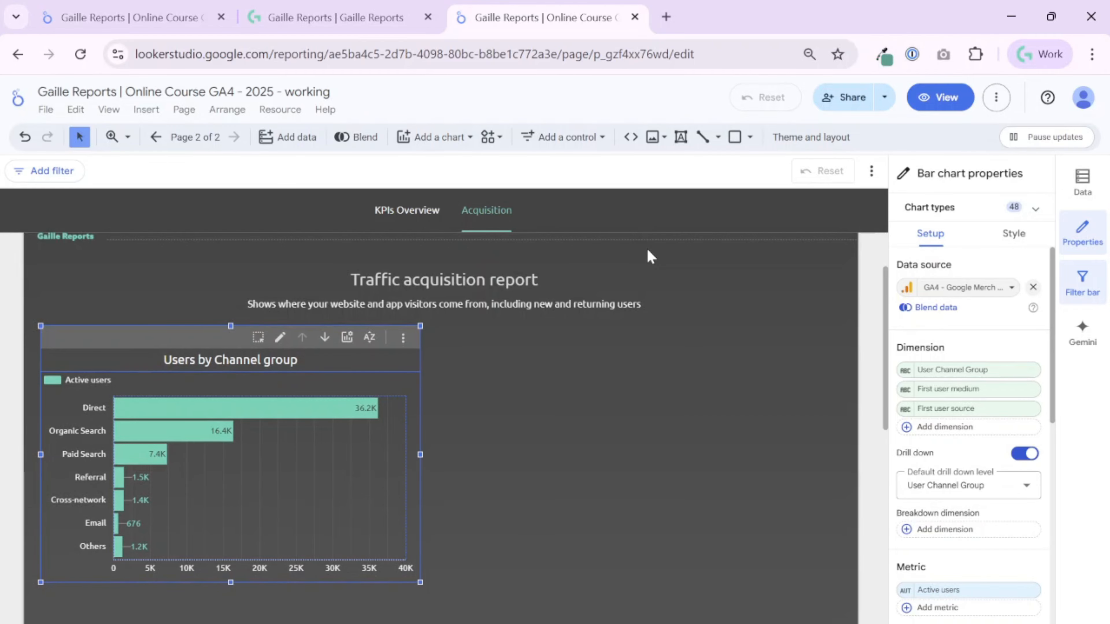
{"action": "key", "text": "shift+Down"}
{"action": "key", "text": "shift+Down"}
{"action": "key", "text": "shift+Down"}
{"action": "key", "text": "shift+Down"}
{"action": "key", "text": "shift+Down"}
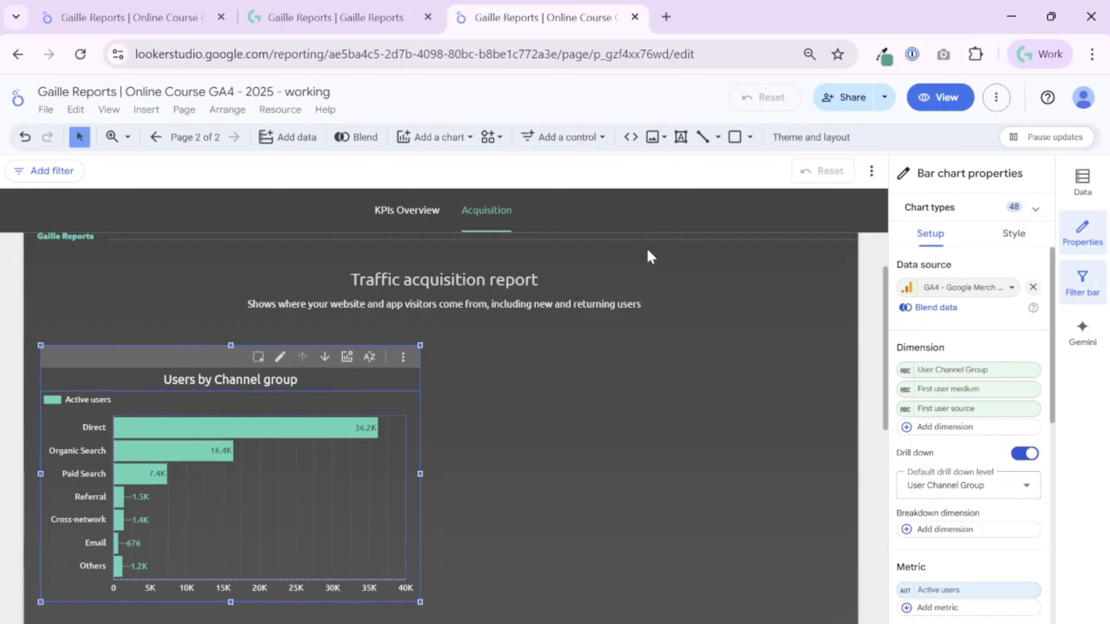
{"action": "key", "text": "shift+Up"}
{"action": "key", "text": "shift+Up"}
{"action": "key", "text": "shift+Up"}
{"action": "key", "text": "shift+Up"}
{"action": "key", "text": "shift+Up"}
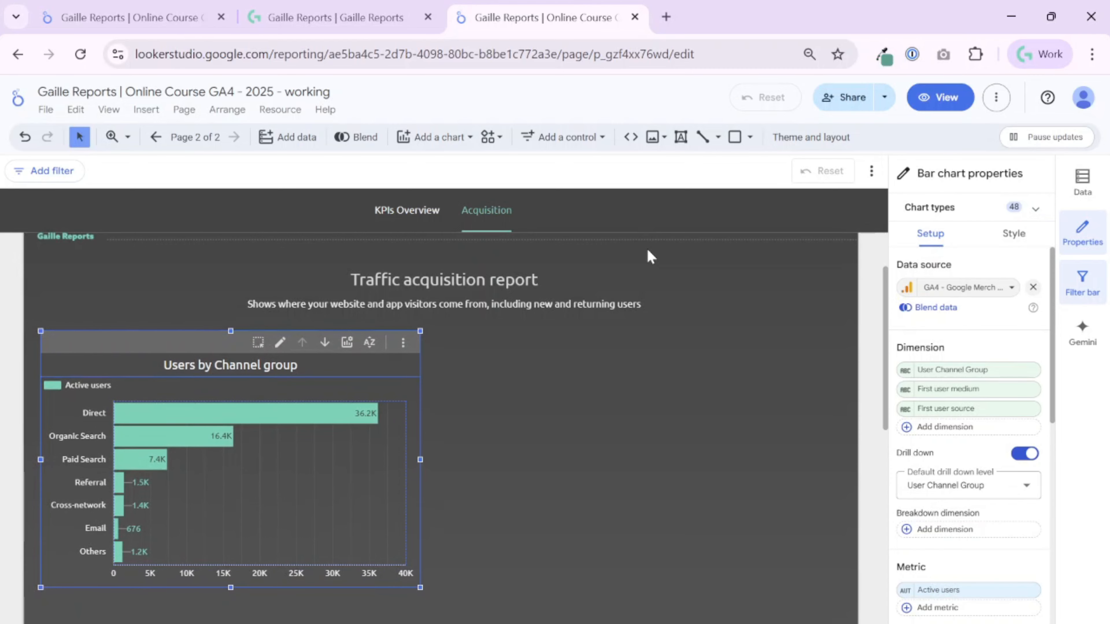
{"action": "key", "text": "shift+Up"}
{"action": "key", "text": "shift+Up"}
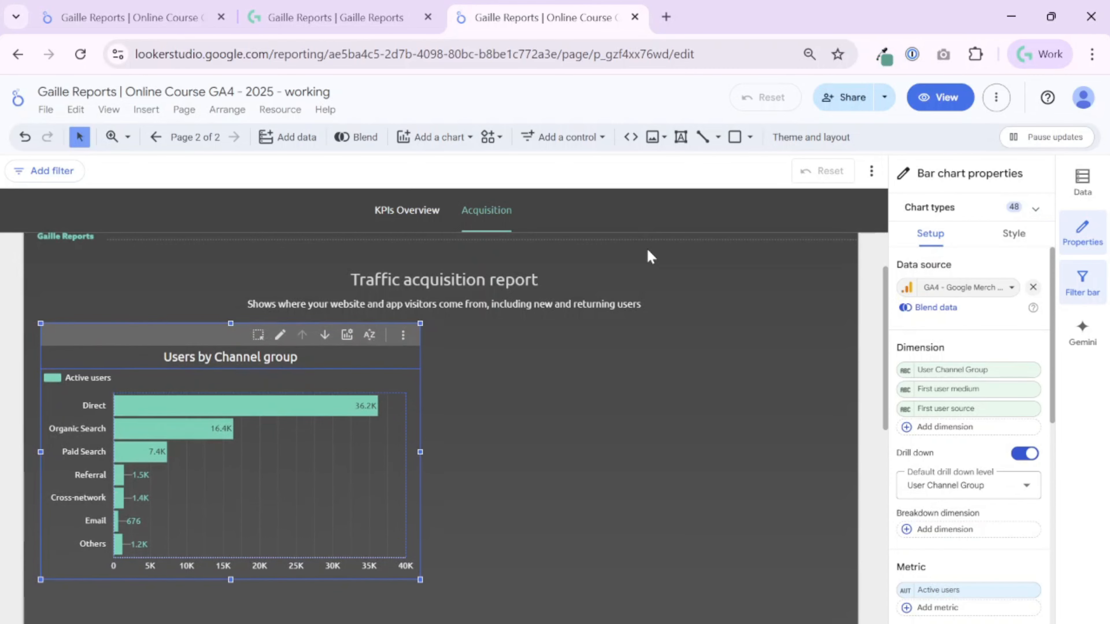
Test drilling the bar chart down one level in view mode, and return to editing the report.
{"action": "left_click", "coordinate": [941, 97]}
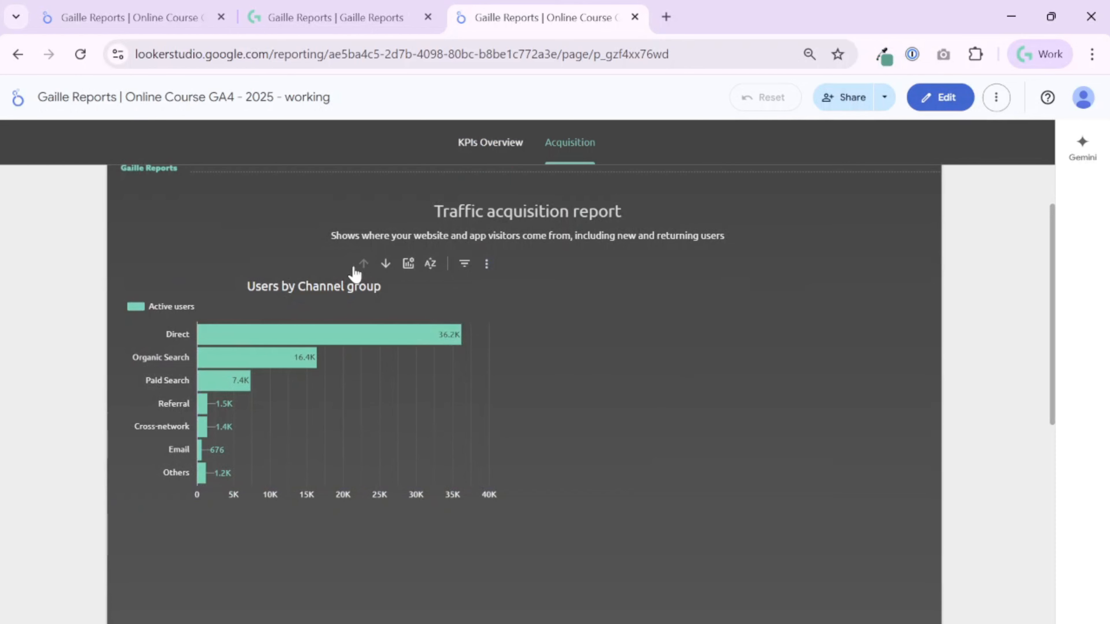
{"action": "left_click", "coordinate": [384, 265]}
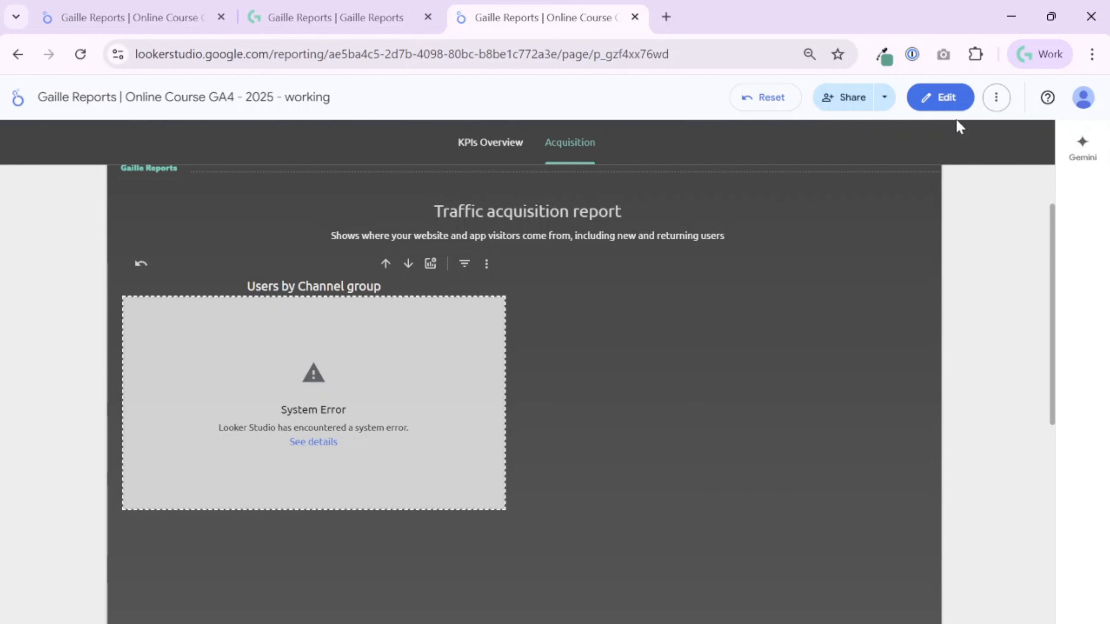
{"action": "left_click", "coordinate": [944, 100]}
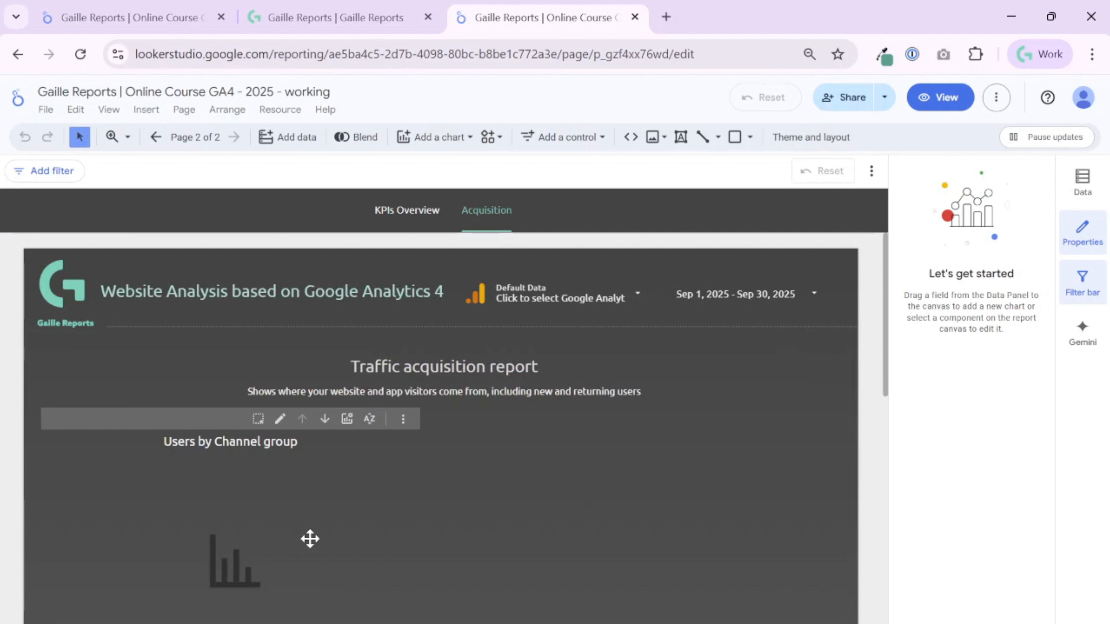
Set the bar chart's default drill down level to First user medium.
{"action": "left_click", "coordinate": [310, 537]}
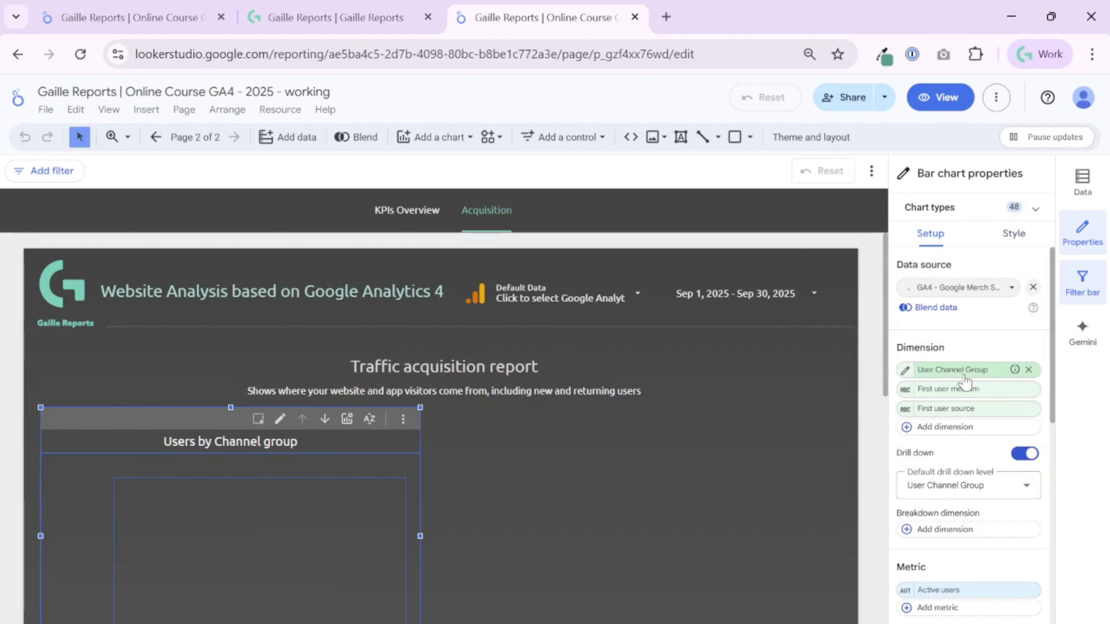
{"action": "left_click", "coordinate": [957, 491]}
{"action": "left_click", "coordinate": [964, 556]}
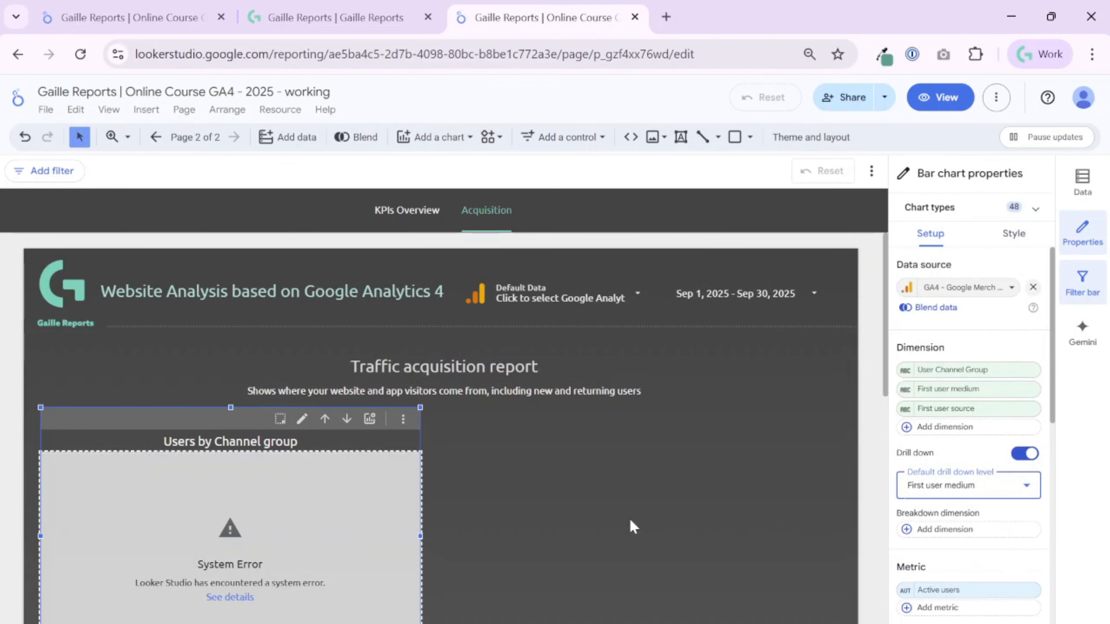
Add a table beside the bar chart and check its error details.
{"action": "scroll", "coordinate": [573, 529], "scroll_direction": "down", "scroll_amount": 2}
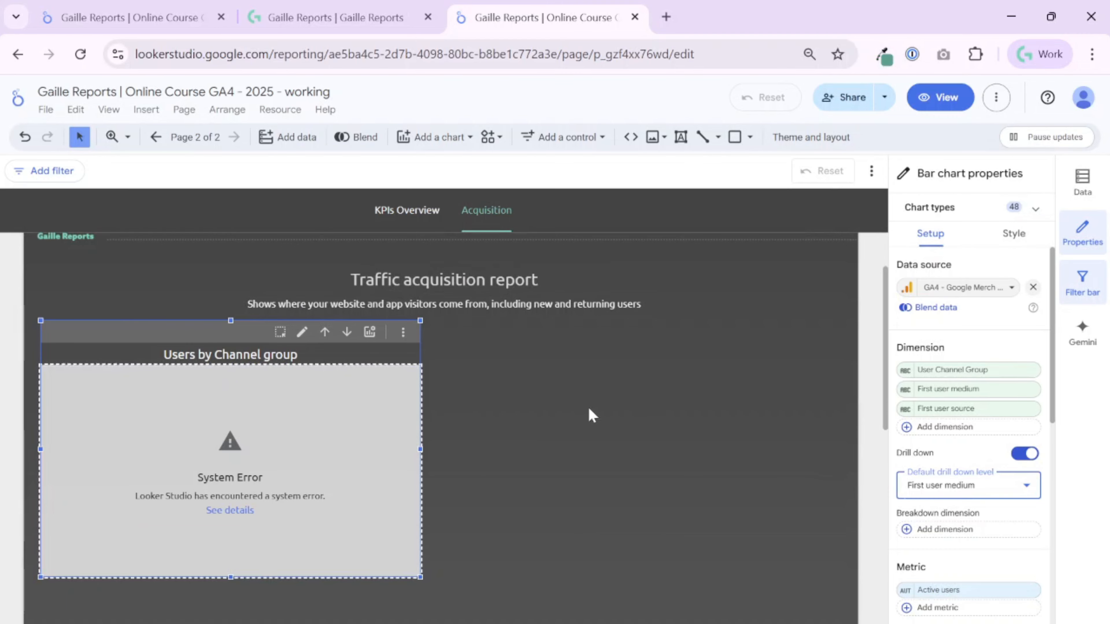
{"action": "left_click", "coordinate": [449, 140]}
{"action": "left_click", "coordinate": [419, 122]}
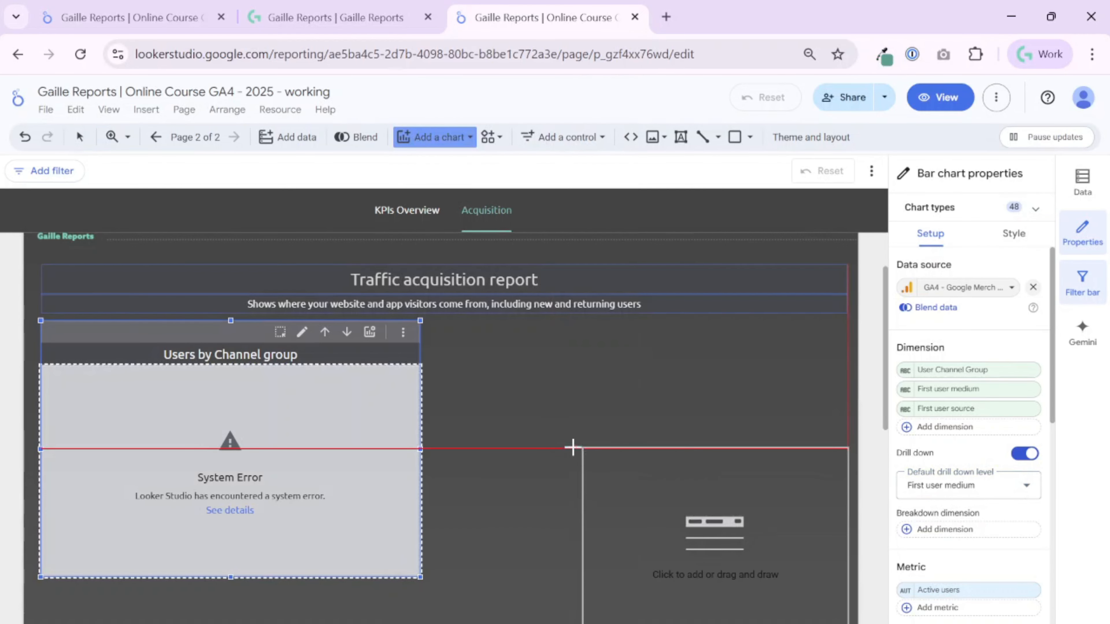
{"action": "left_click", "coordinate": [475, 370]}
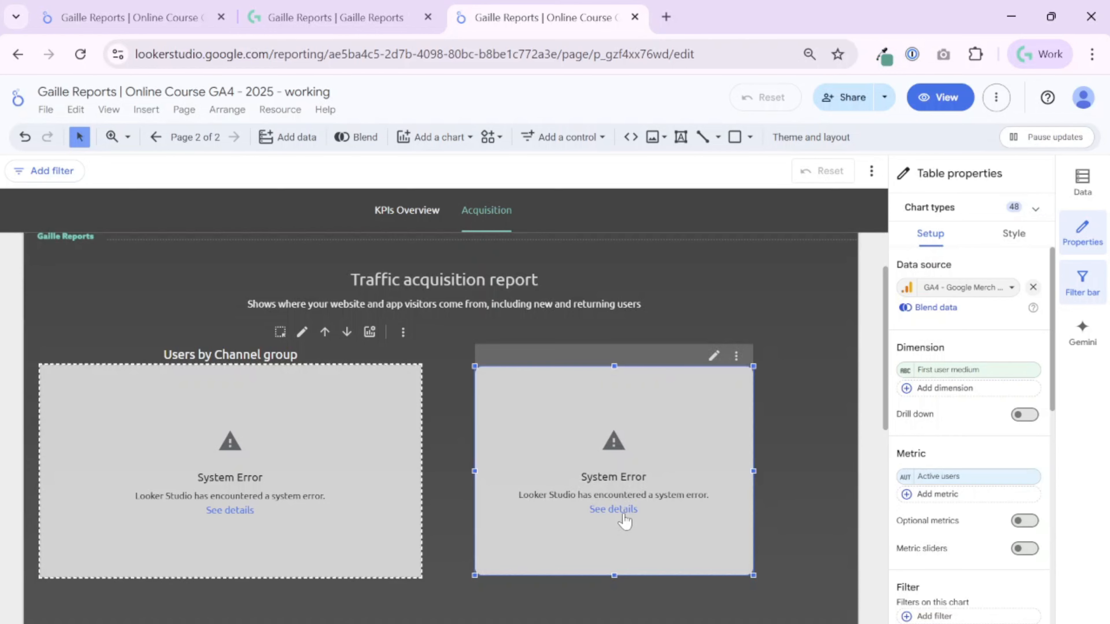
{"action": "left_click", "coordinate": [624, 516]}
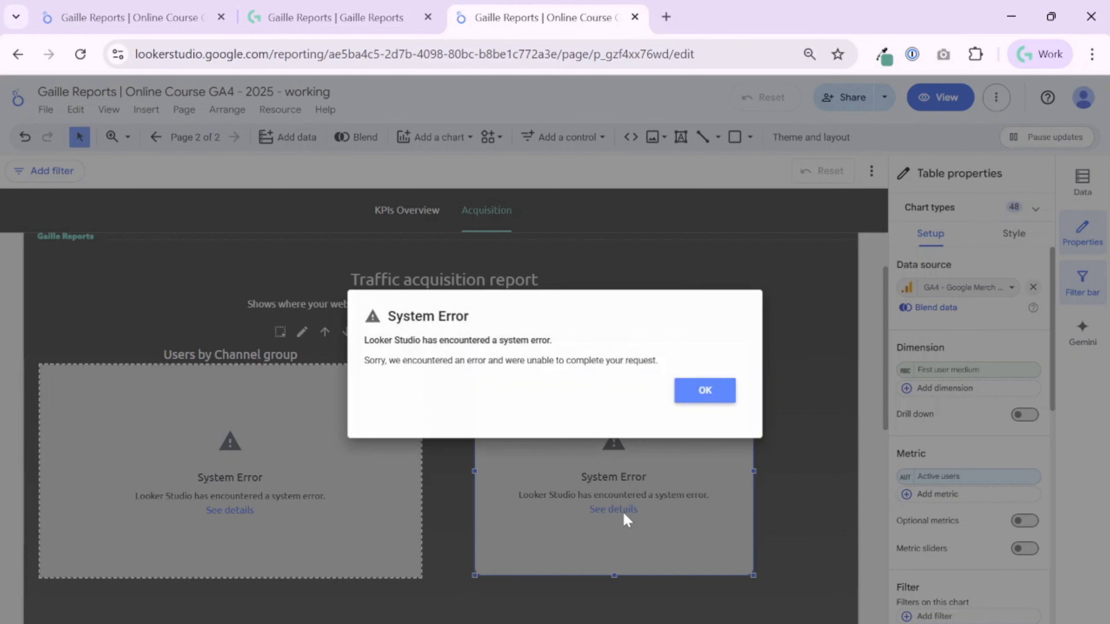
{"action": "left_click", "coordinate": [699, 399]}
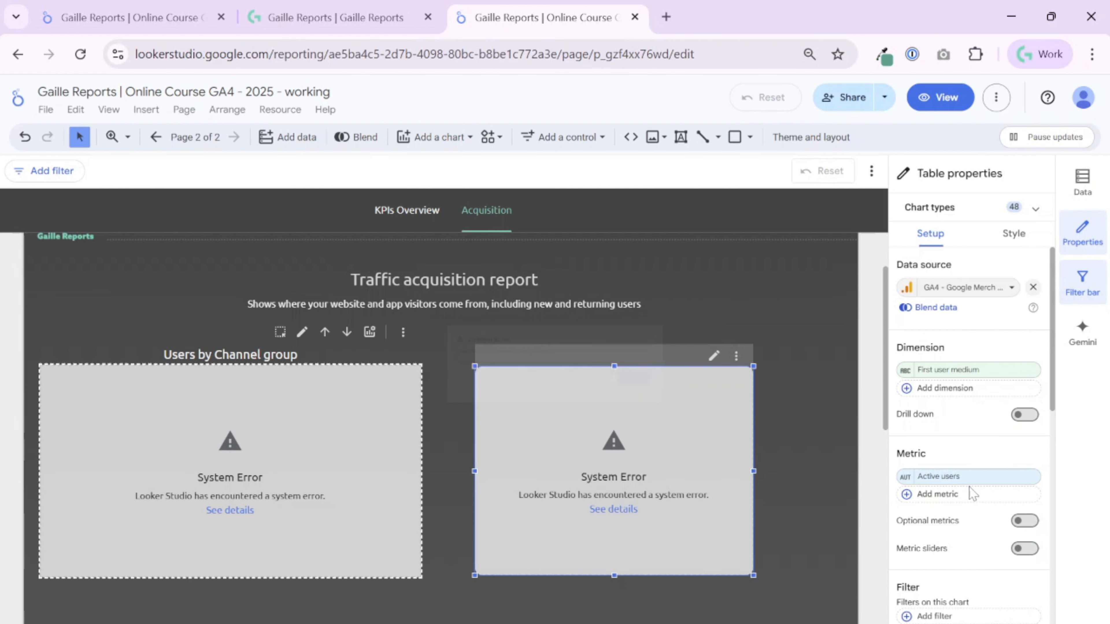
Try Total users as the table's metric and Medium as its dimension.
{"action": "left_click", "coordinate": [954, 478]}
{"action": "type", "text": "to"}
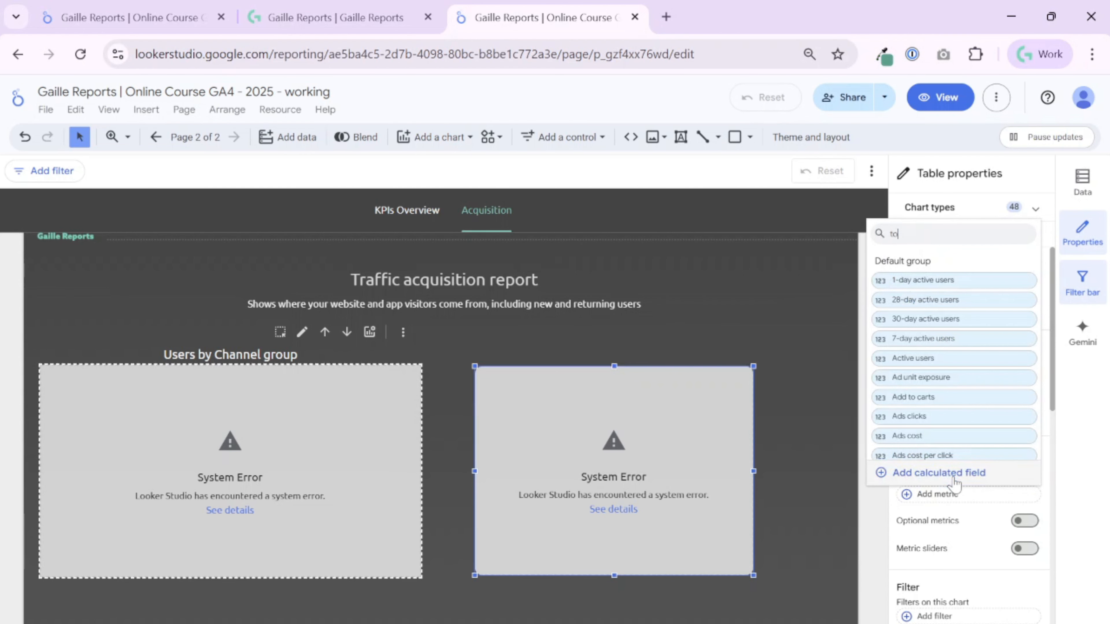
{"action": "type", "text": "tal"}
{"action": "left_click", "coordinate": [964, 339]}
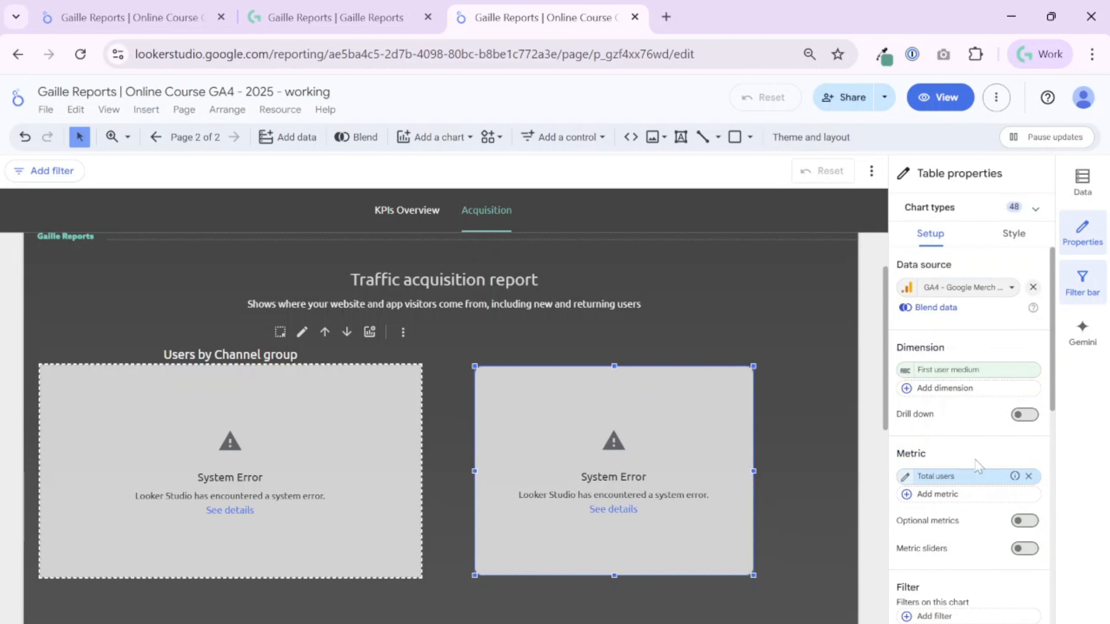
{"action": "left_click", "coordinate": [972, 373]}
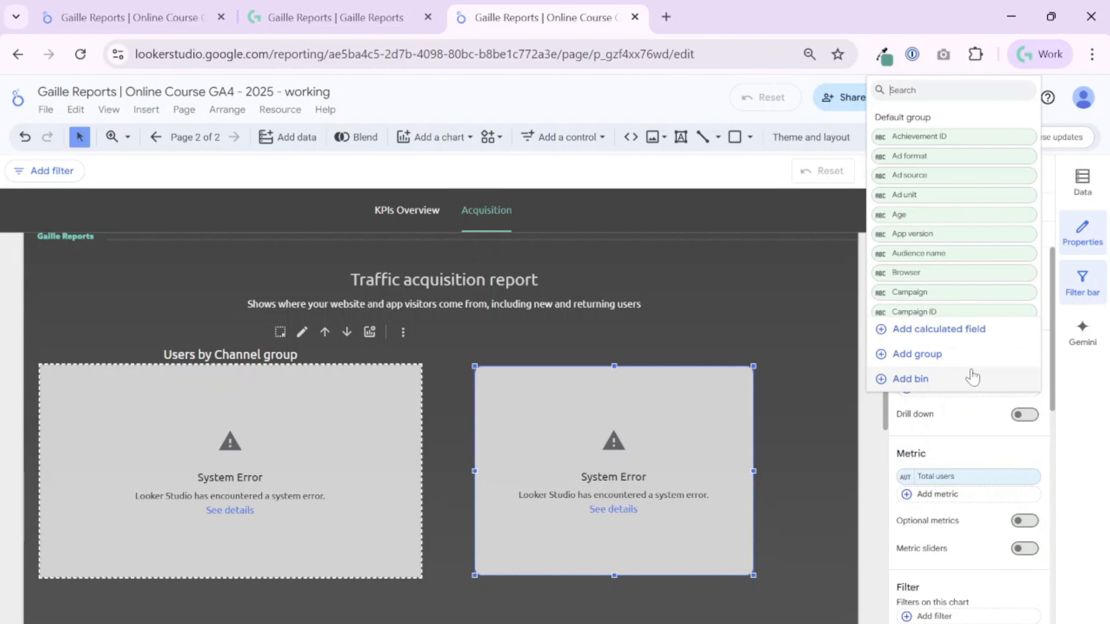
{"action": "type", "text": "medi"}
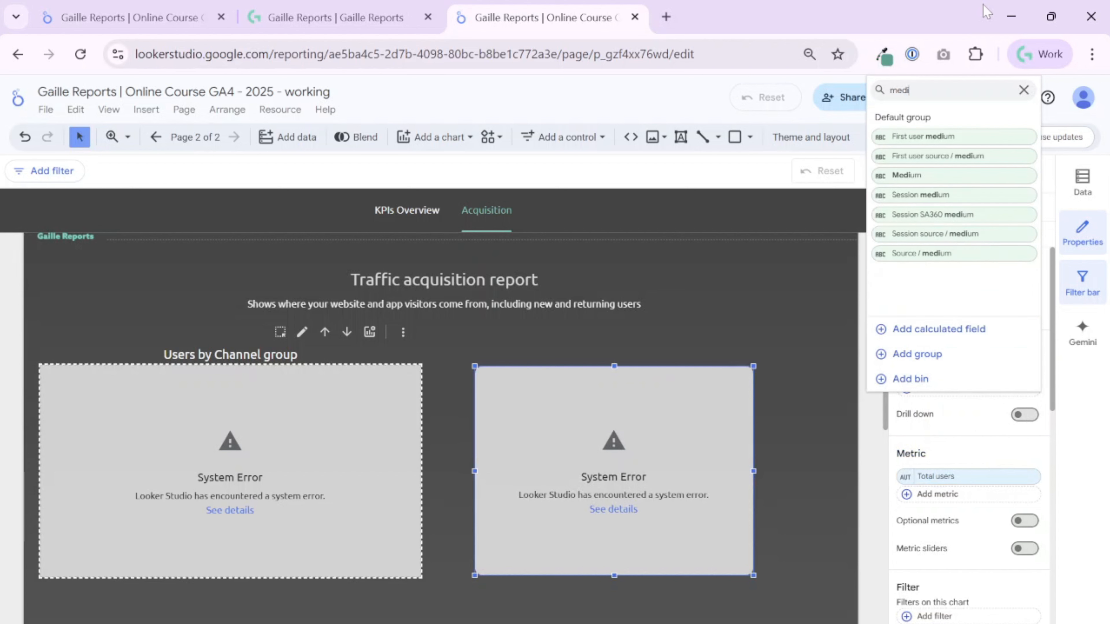
{"action": "left_click", "coordinate": [947, 176]}
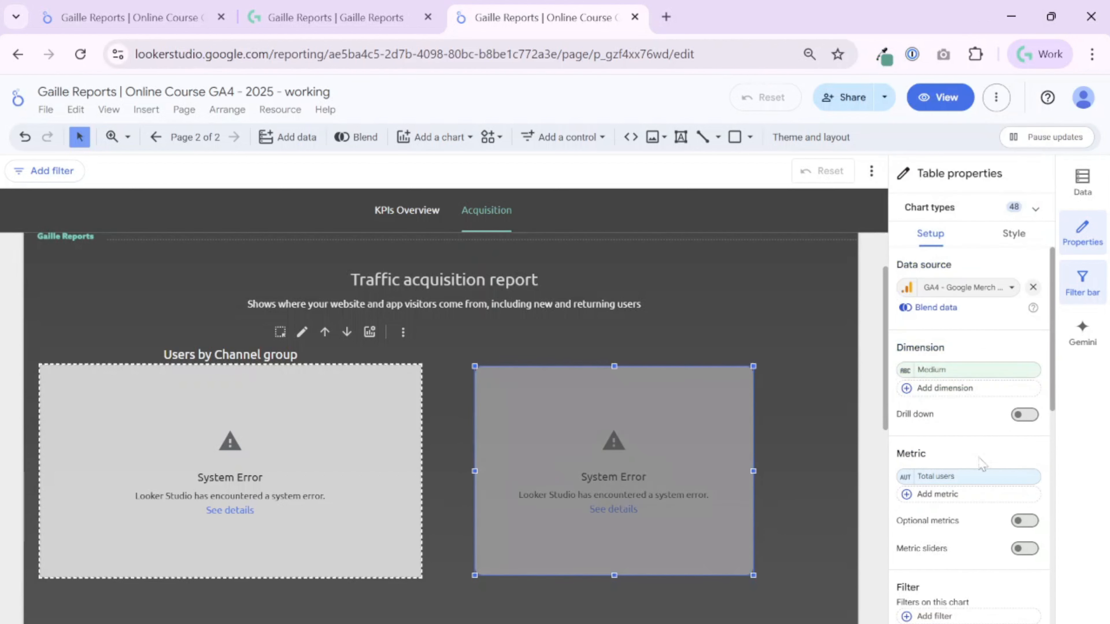
Try Session medium and Source / medium as the table's dimension.
{"action": "left_click", "coordinate": [968, 369]}
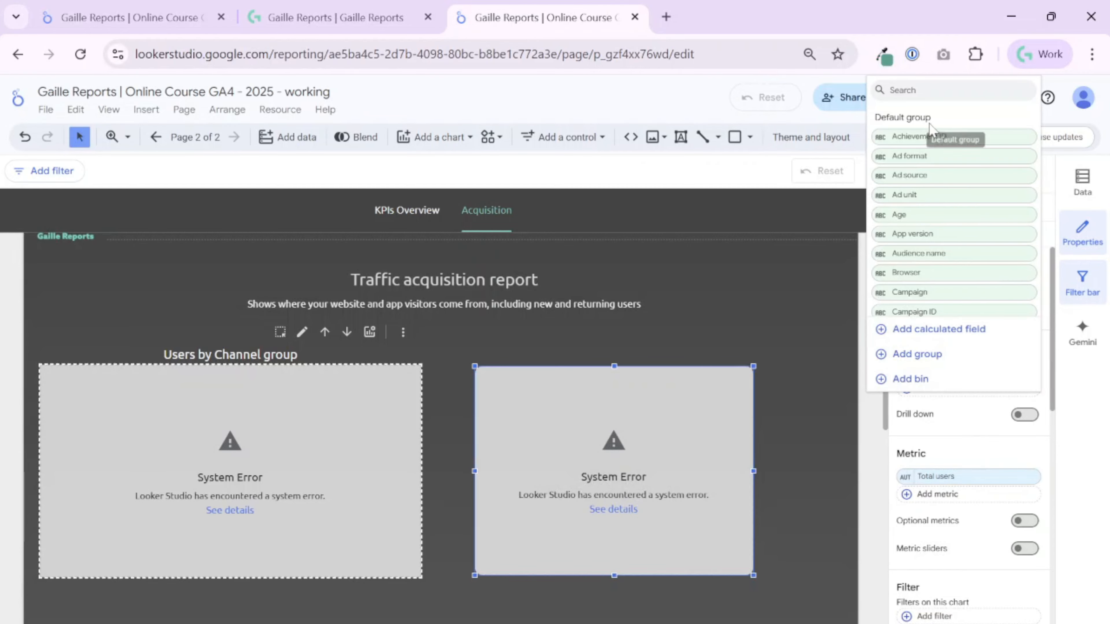
{"action": "type", "text": "med"}
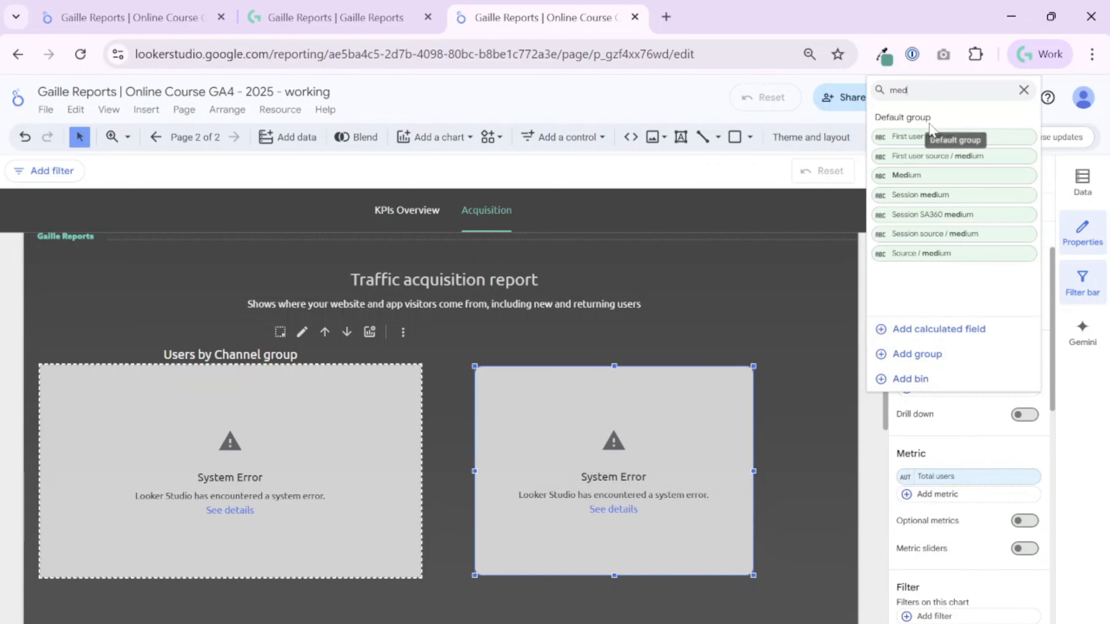
{"action": "left_click", "coordinate": [932, 194]}
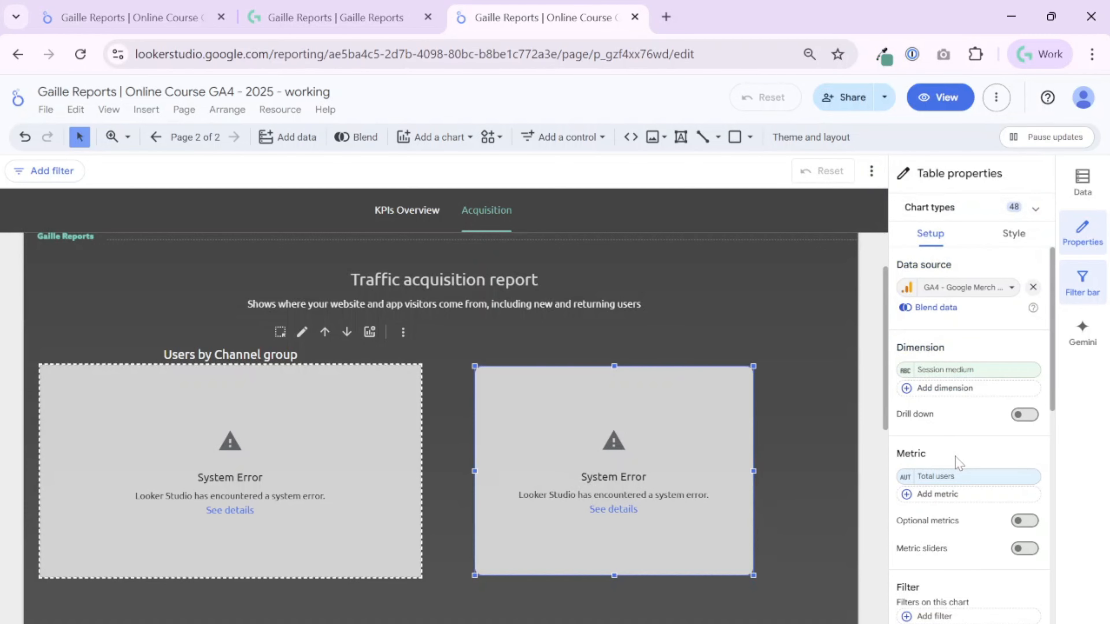
{"action": "left_click", "coordinate": [966, 370]}
{"action": "type", "text": "medi"}
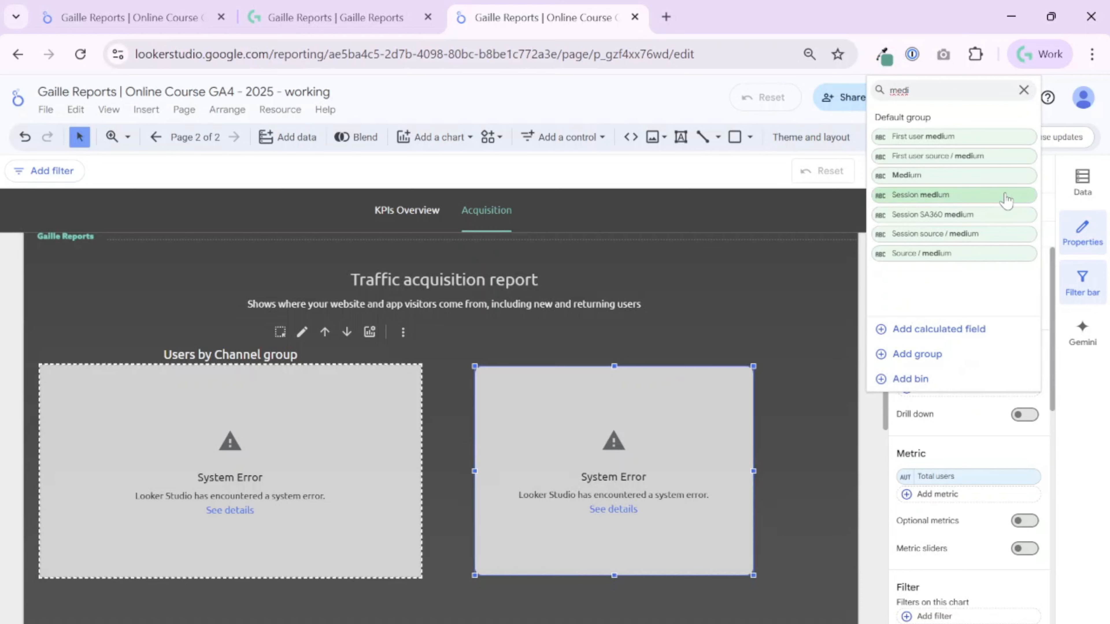
{"action": "left_click", "coordinate": [978, 253]}
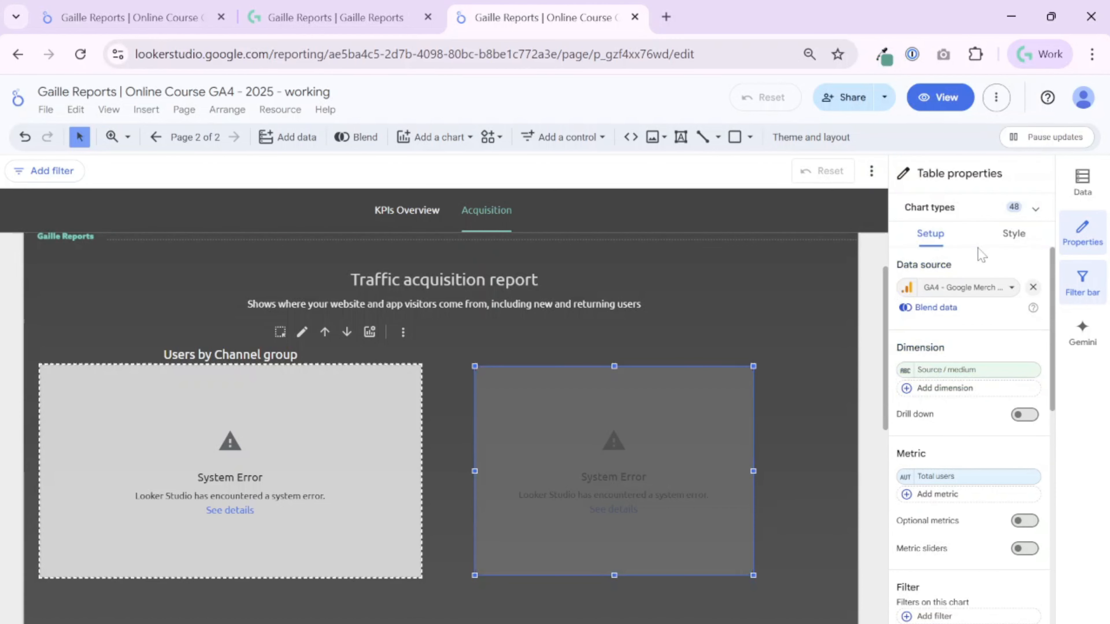
Try Source and Sessions as the table's metric, keeping the Source / medium dimension.
{"action": "left_click", "coordinate": [964, 481]}
{"action": "type", "text": "sourc"}
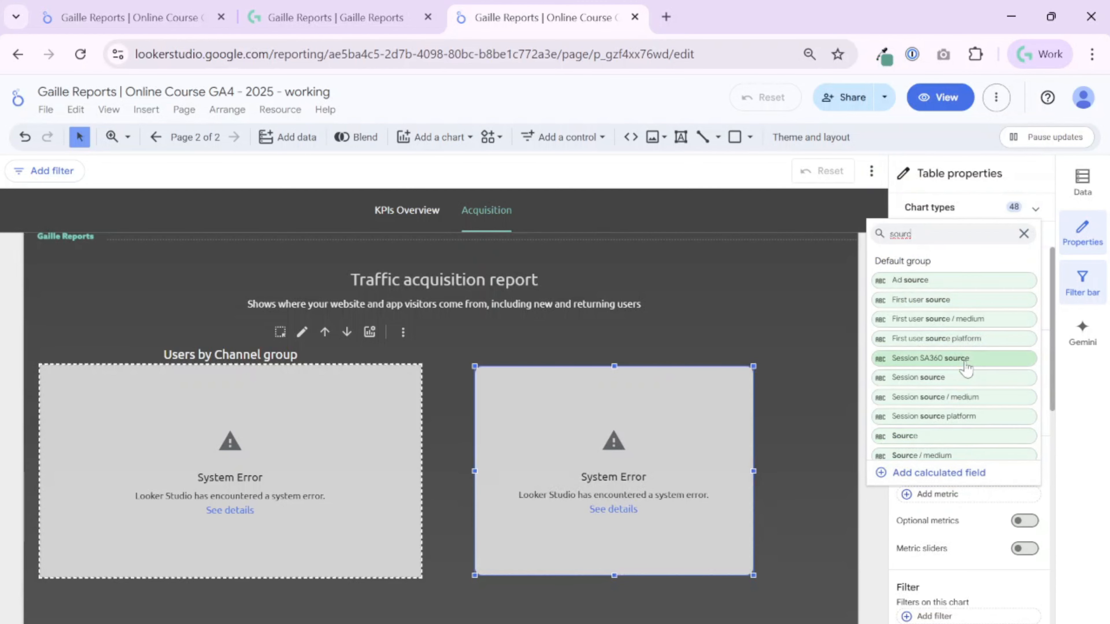
{"action": "left_click", "coordinate": [982, 438]}
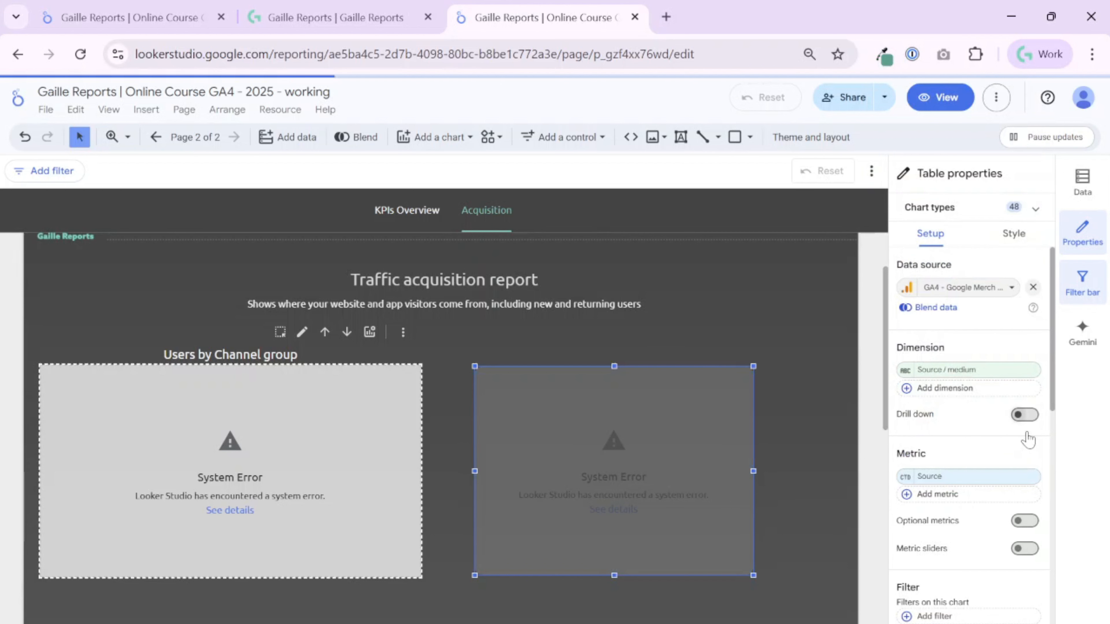
{"action": "left_click", "coordinate": [977, 478]}
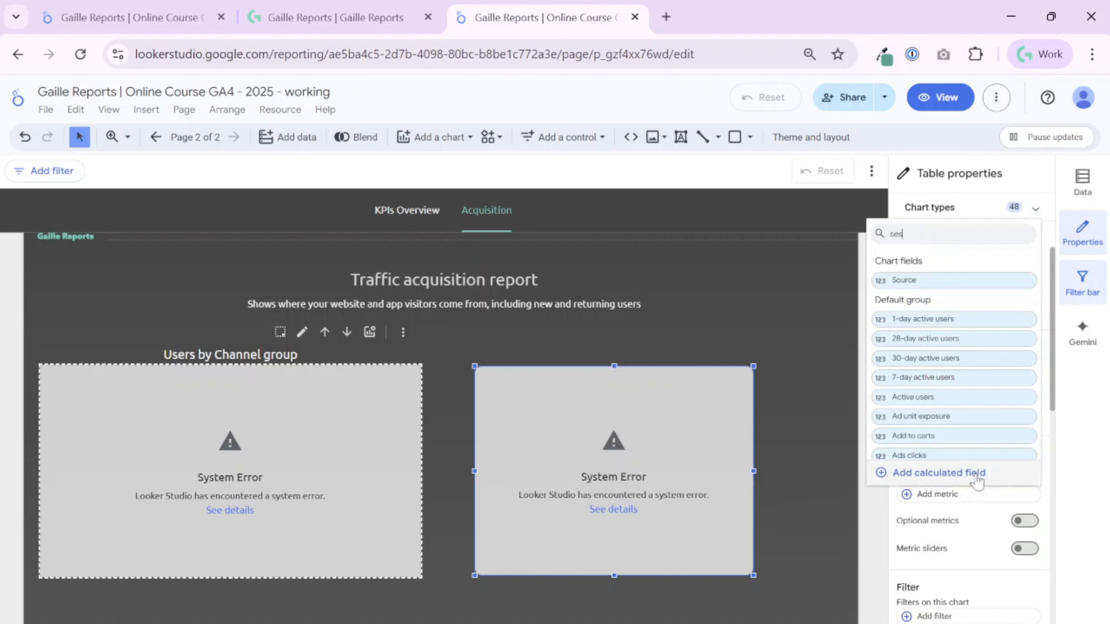
{"action": "left_click", "coordinate": [939, 302]}
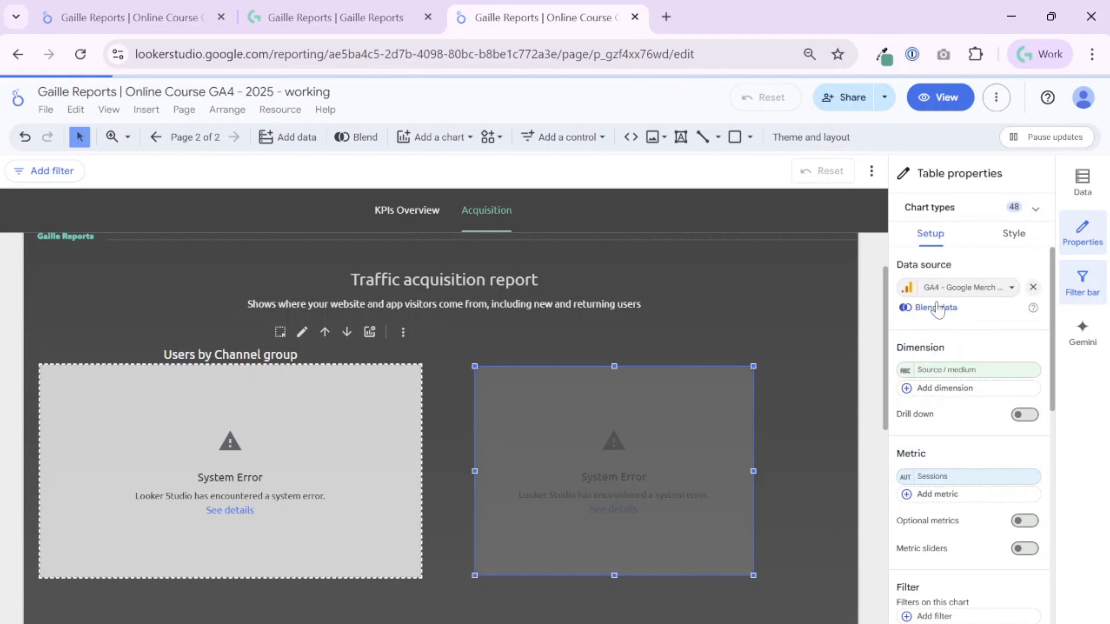
Review the table's remaining setup options, including its sort, and delete the table from the Acquisition page.
{"action": "scroll", "coordinate": [979, 472], "scroll_direction": "down", "scroll_amount": 5}
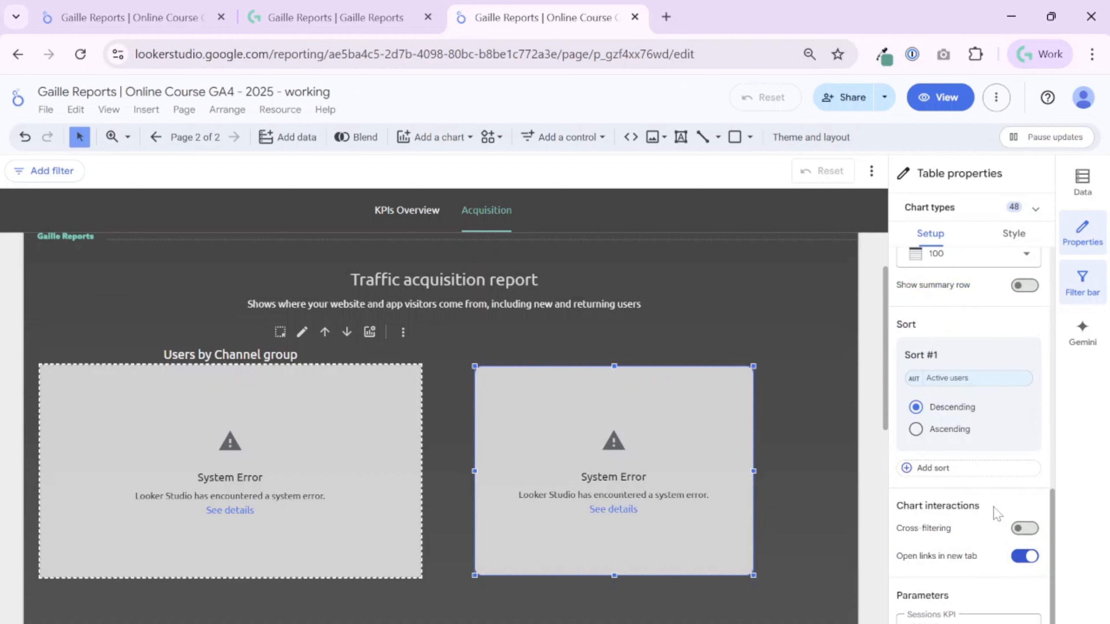
{"action": "scroll", "coordinate": [993, 508], "scroll_direction": "up", "scroll_amount": 5}
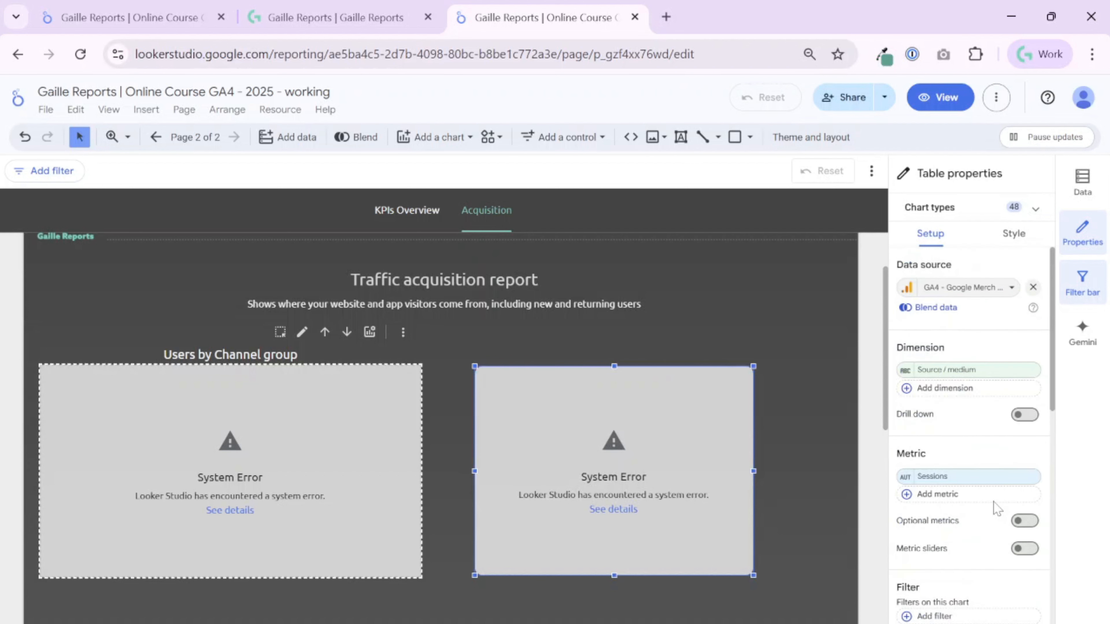
{"action": "scroll", "coordinate": [610, 419], "scroll_direction": "up", "scroll_amount": 2}
{"action": "key", "text": "Delete"}
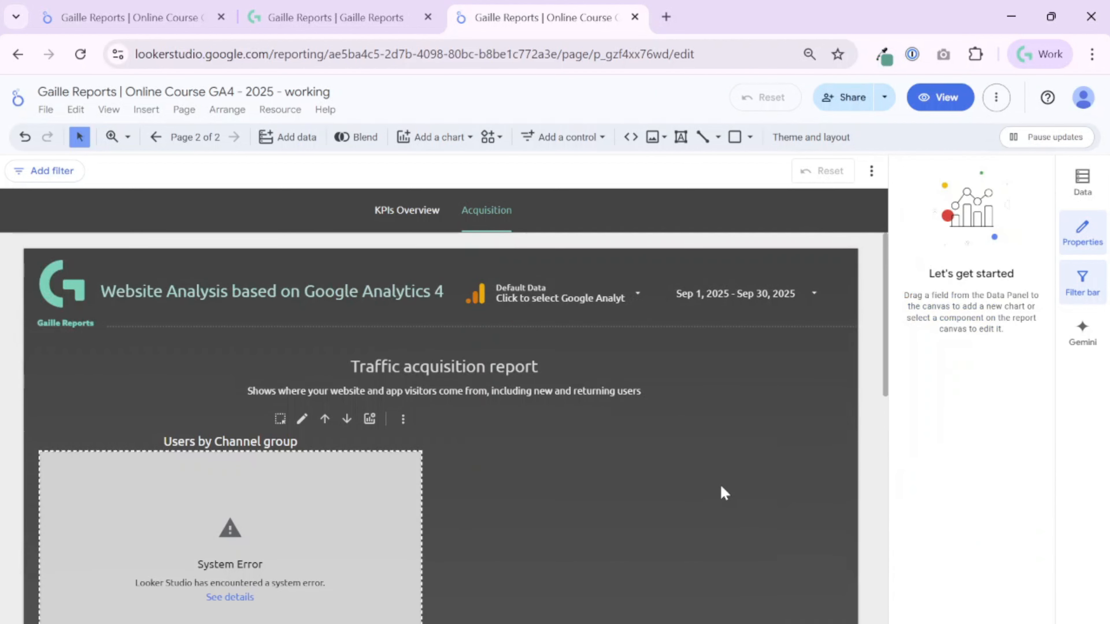
Set the bar chart's default drill down level to User Channel Group and deselect the chart.
{"action": "left_click", "coordinate": [295, 494]}
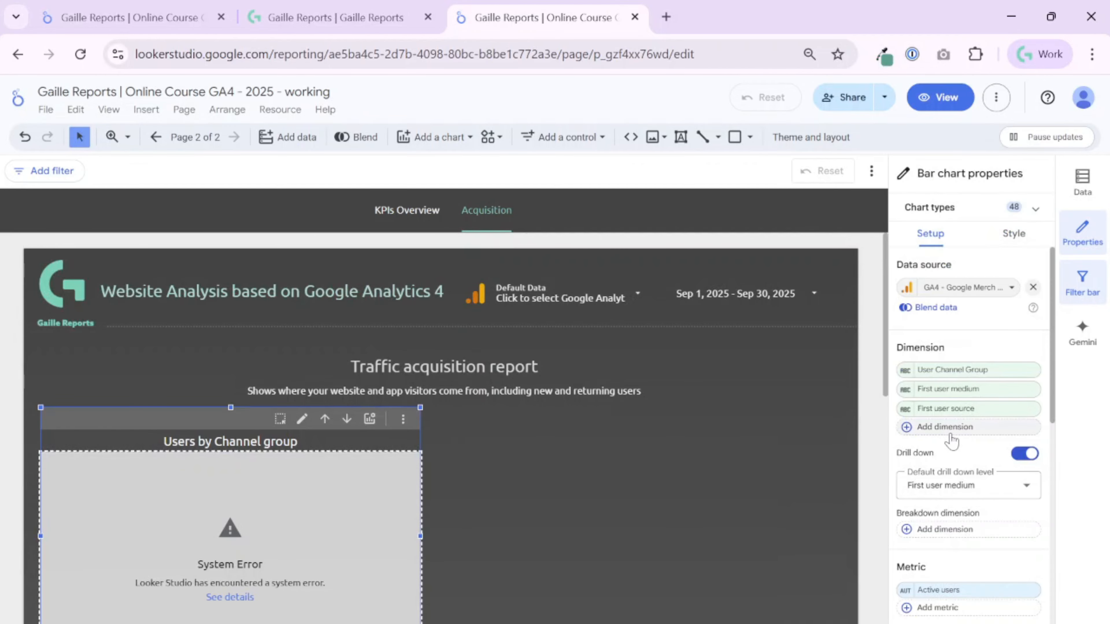
{"action": "left_click", "coordinate": [961, 490]}
{"action": "left_click", "coordinate": [959, 520]}
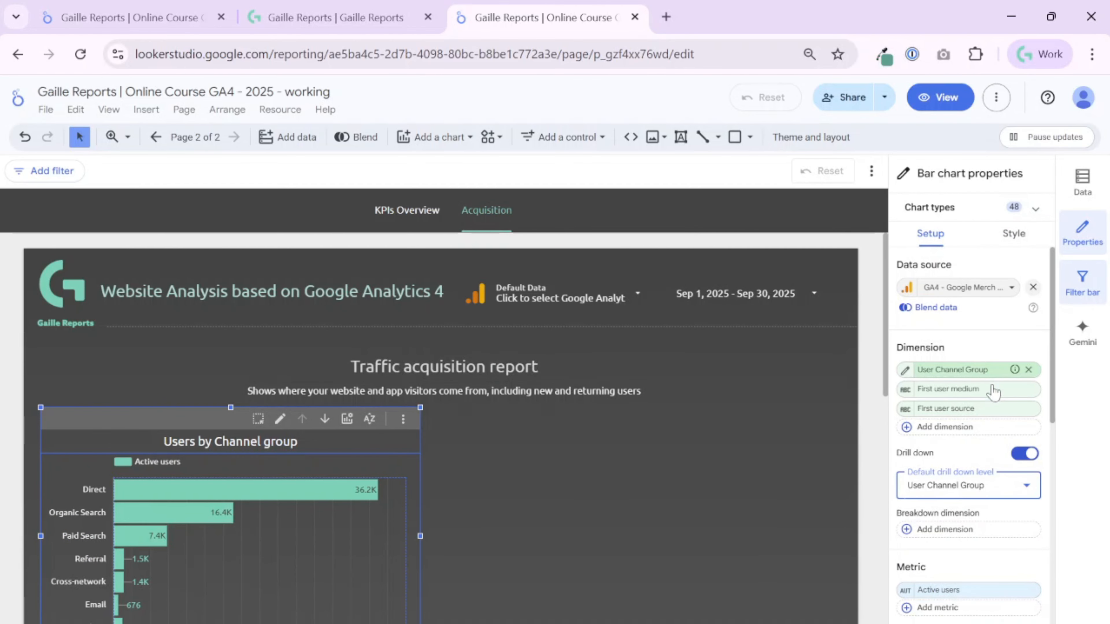
{"action": "scroll", "coordinate": [552, 472], "scroll_direction": "down", "scroll_amount": 2}
{"action": "scroll", "coordinate": [552, 472], "scroll_direction": "down", "scroll_amount": 2}
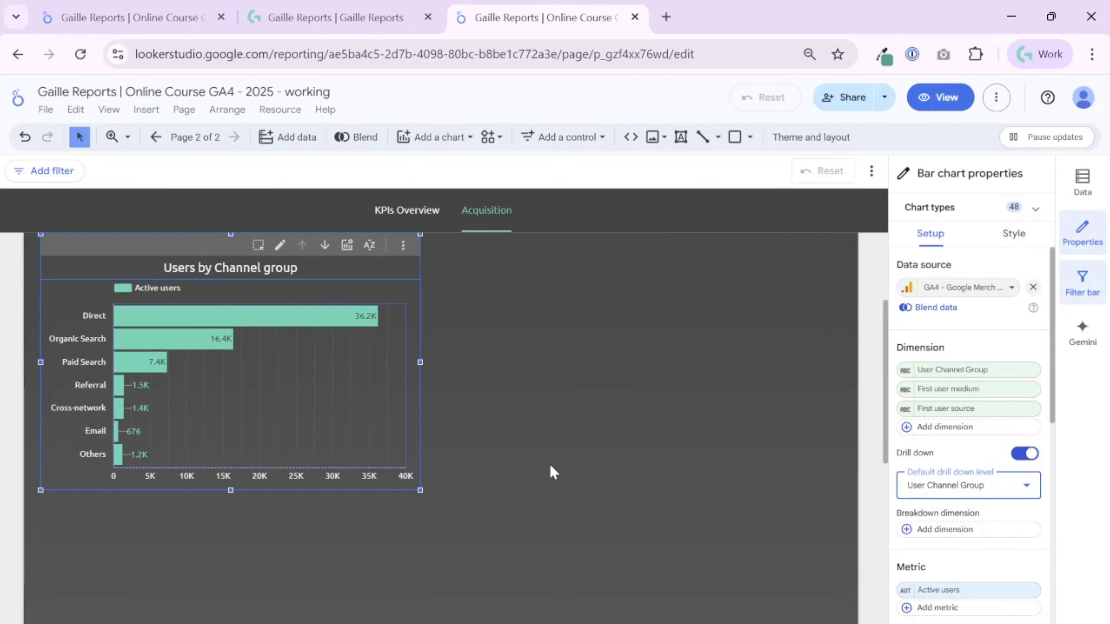
{"action": "scroll", "coordinate": [552, 472], "scroll_direction": "down", "scroll_amount": 5}
{"action": "scroll", "coordinate": [551, 473], "scroll_direction": "up", "scroll_amount": 8}
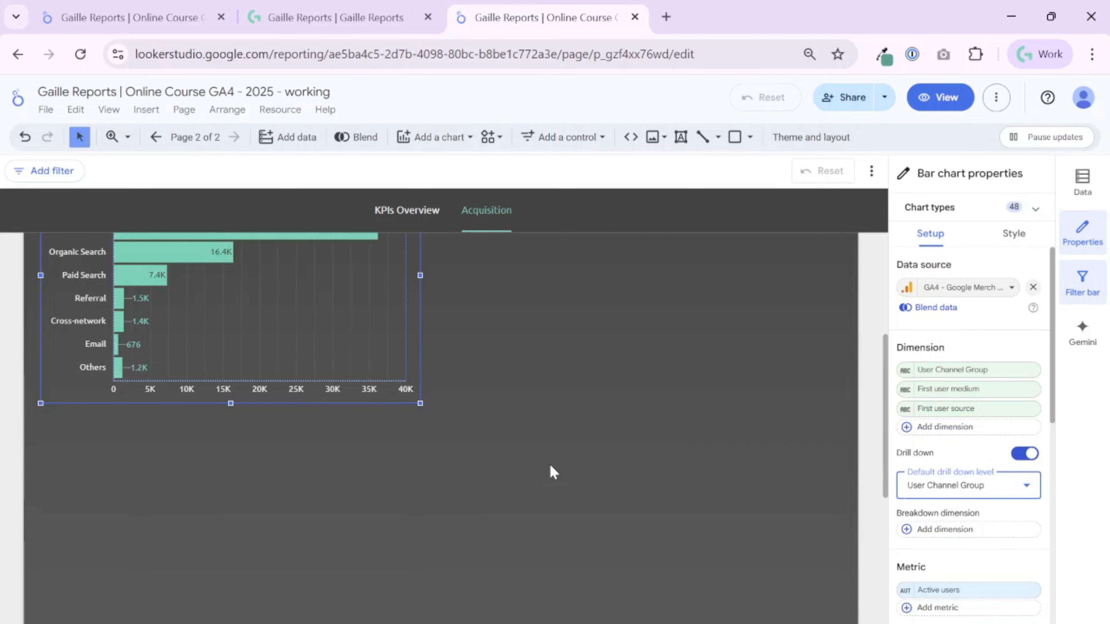
{"action": "left_click", "coordinate": [551, 473]}
{"action": "scroll", "coordinate": [553, 472], "scroll_direction": "down", "scroll_amount": 5}
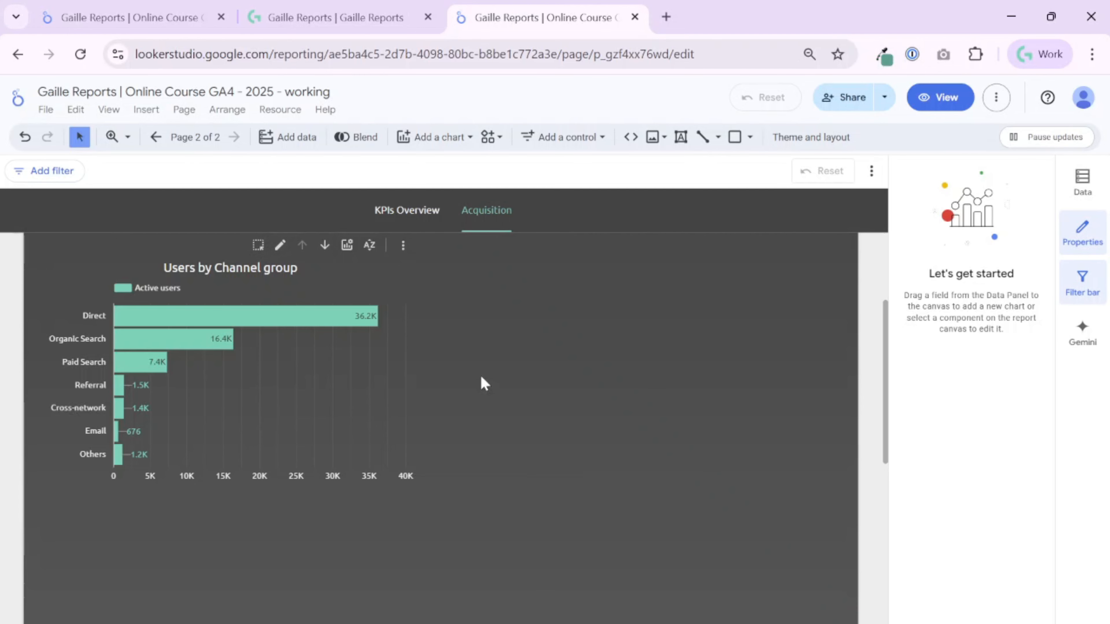
Test the bar chart's optional metrics in view mode by switching from Active users to New users and Total users.
{"action": "left_click", "coordinate": [940, 97]}
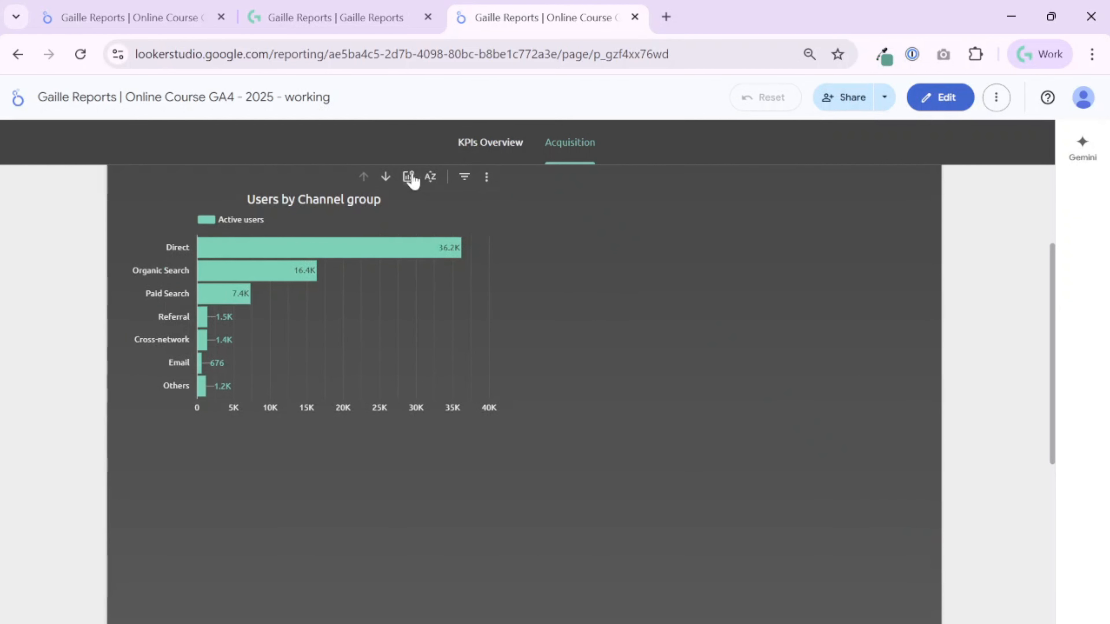
{"action": "left_click", "coordinate": [409, 177]}
{"action": "left_click", "coordinate": [471, 224]}
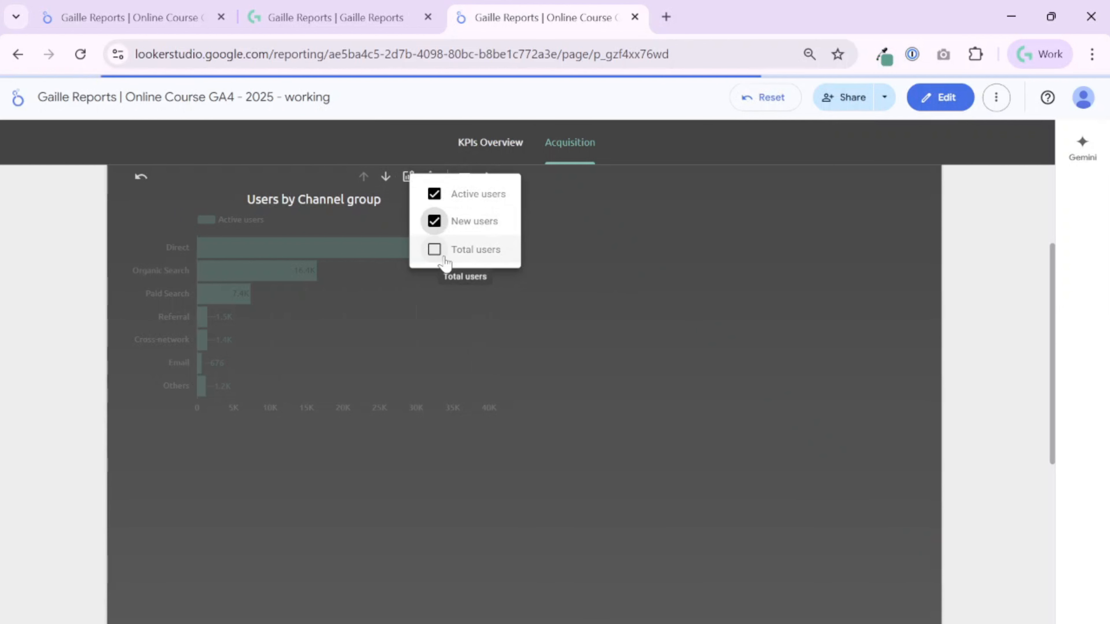
{"action": "left_click", "coordinate": [434, 194]}
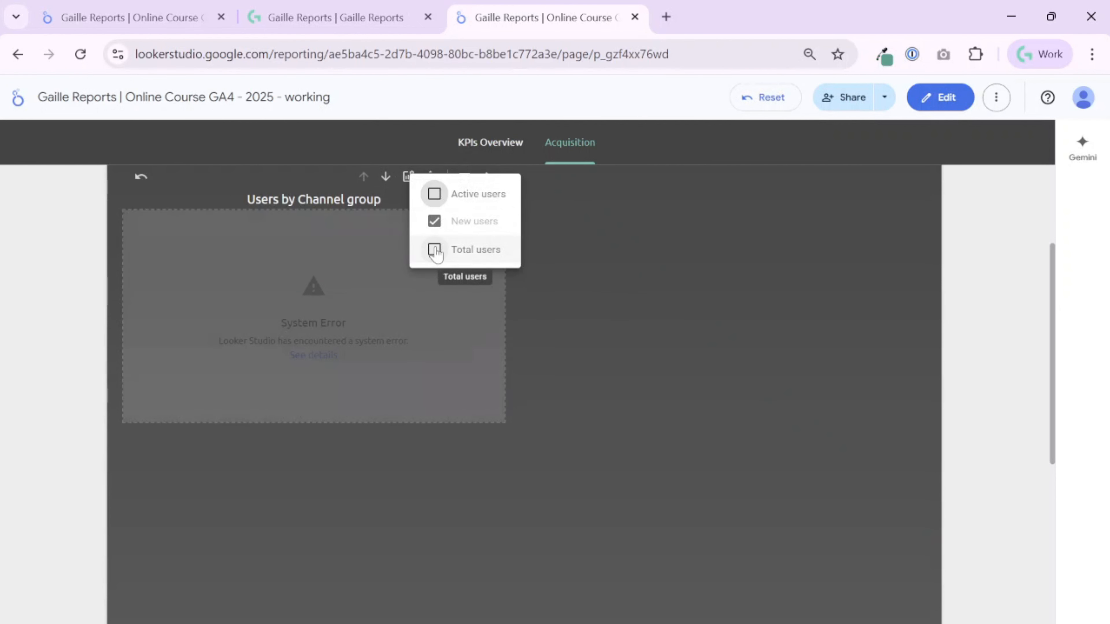
{"action": "left_click", "coordinate": [433, 249]}
{"action": "left_click", "coordinate": [434, 220]}
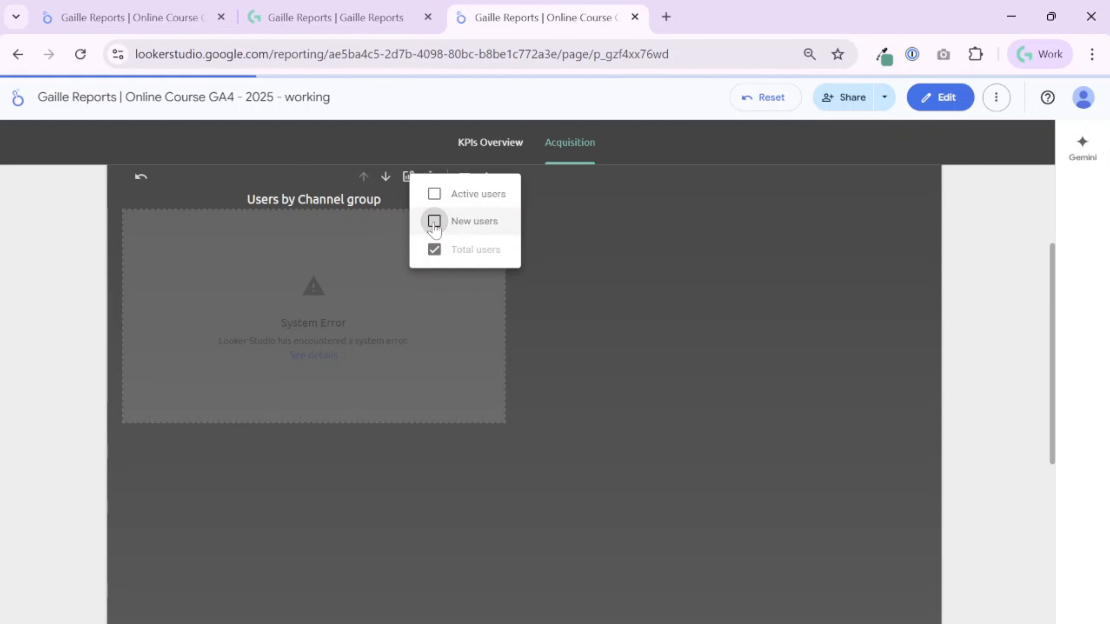
Reload the report page and refresh the report's data twice.
{"action": "left_click", "coordinate": [80, 54]}
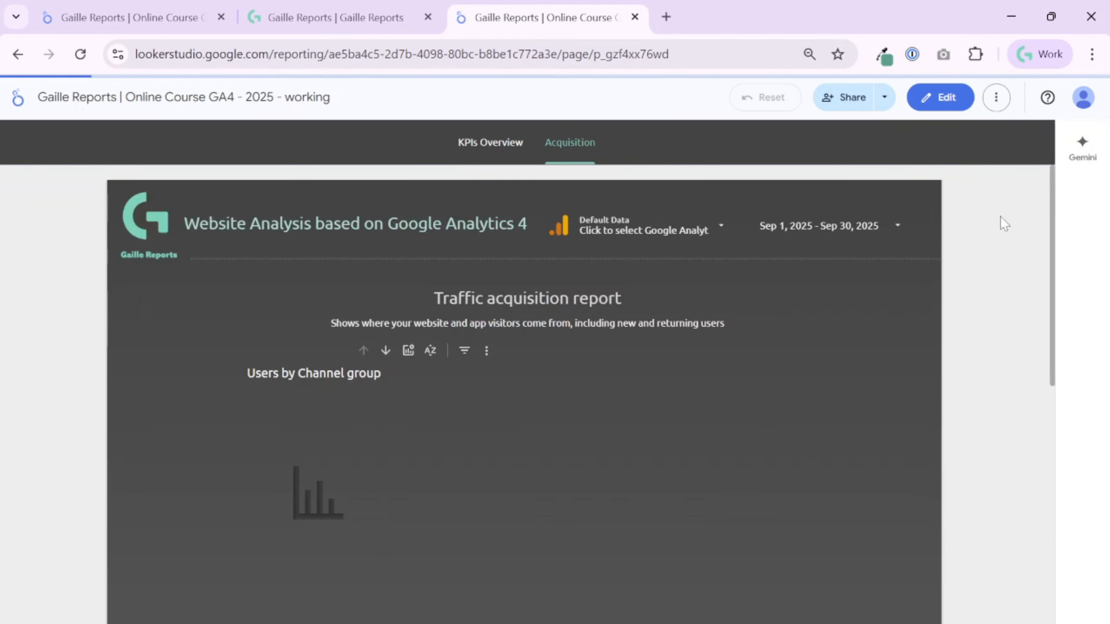
{"action": "left_click", "coordinate": [996, 97]}
{"action": "left_click", "coordinate": [967, 140]}
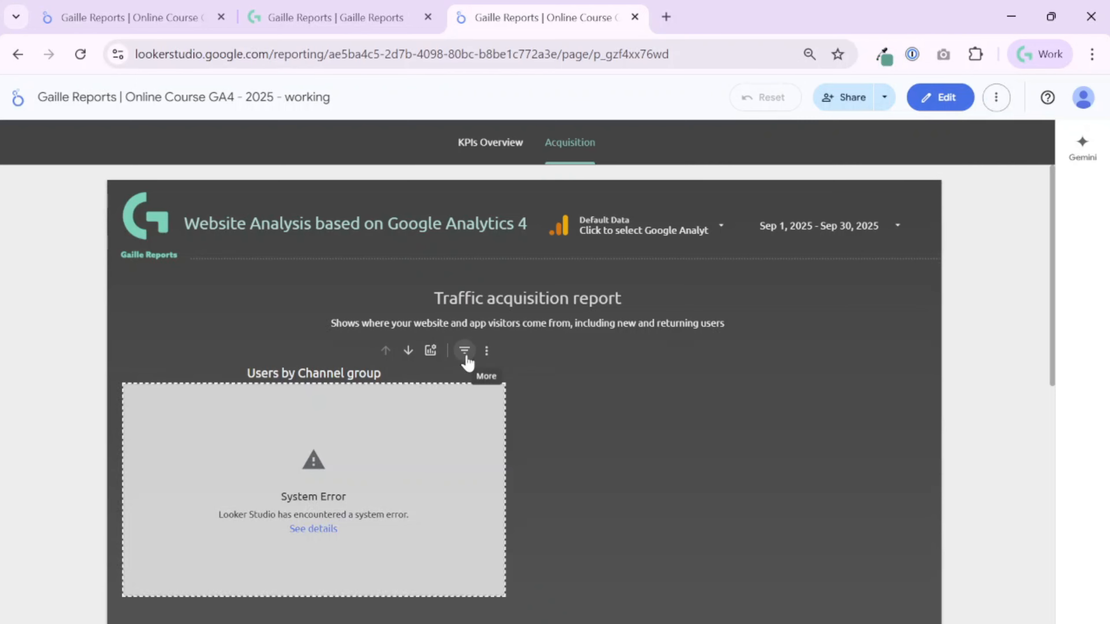
{"action": "left_click", "coordinate": [995, 97]}
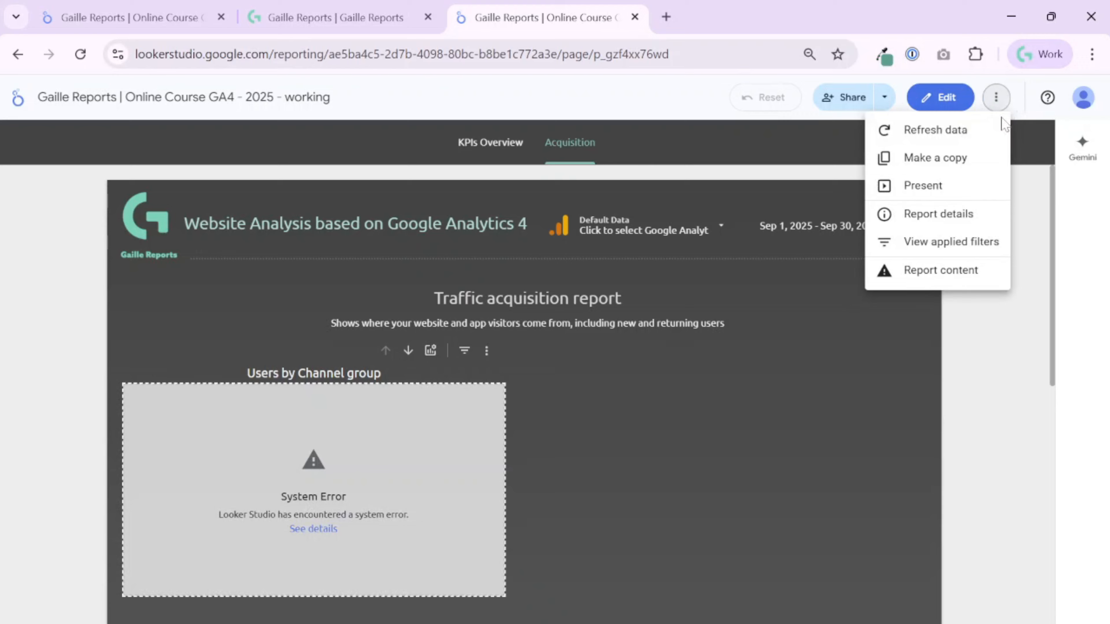
{"action": "left_click", "coordinate": [967, 139]}
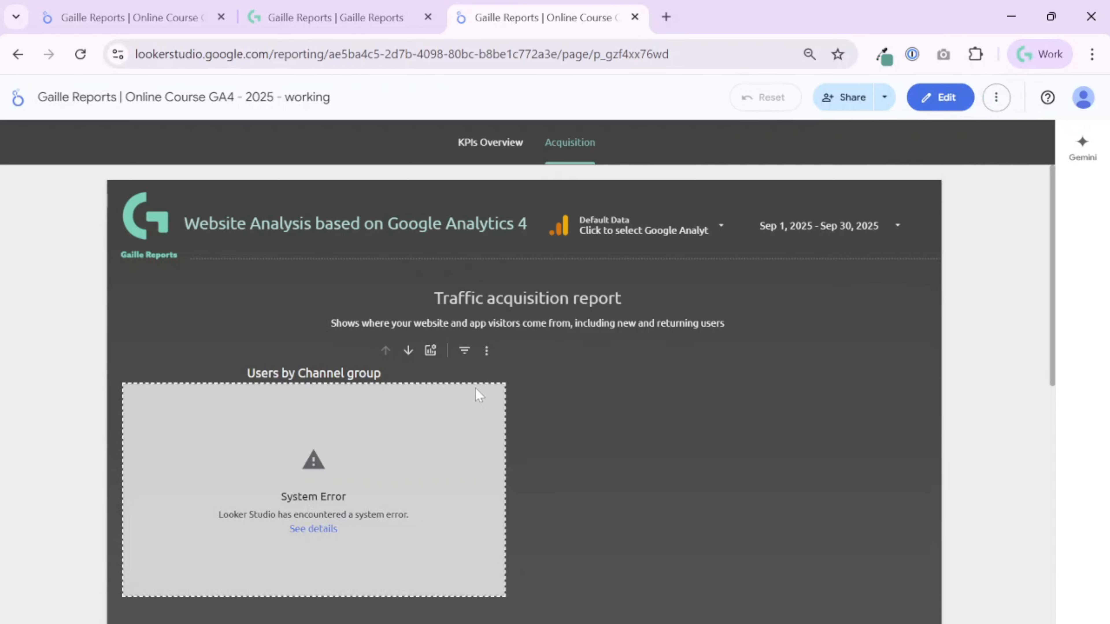
Switch the bar chart's metric to New users and return it to Active users through the optional metrics.
{"action": "left_click", "coordinate": [486, 351]}
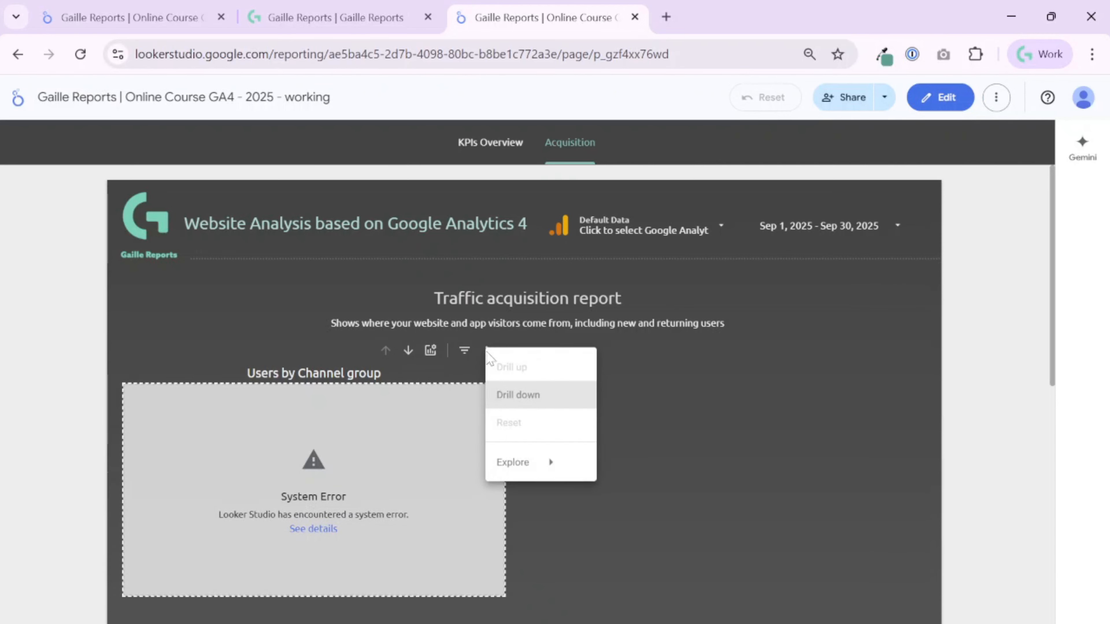
{"action": "left_click", "coordinate": [427, 355]}
{"action": "left_click", "coordinate": [428, 355]}
{"action": "left_click", "coordinate": [450, 397]}
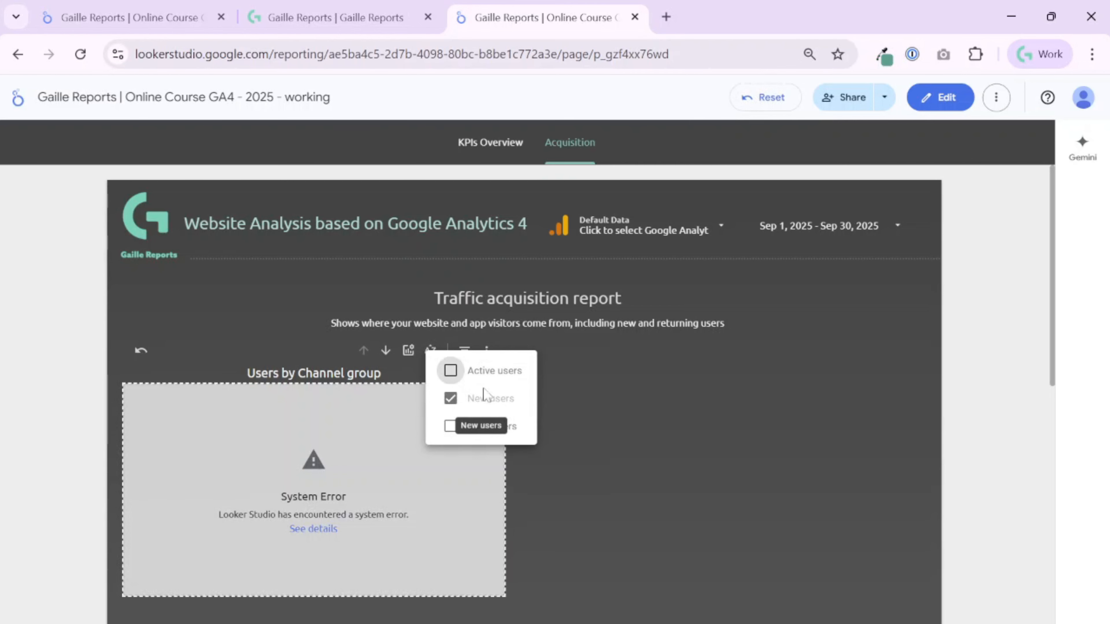
{"action": "left_click", "coordinate": [450, 370]}
{"action": "left_click", "coordinate": [450, 398]}
{"action": "left_click", "coordinate": [681, 396]}
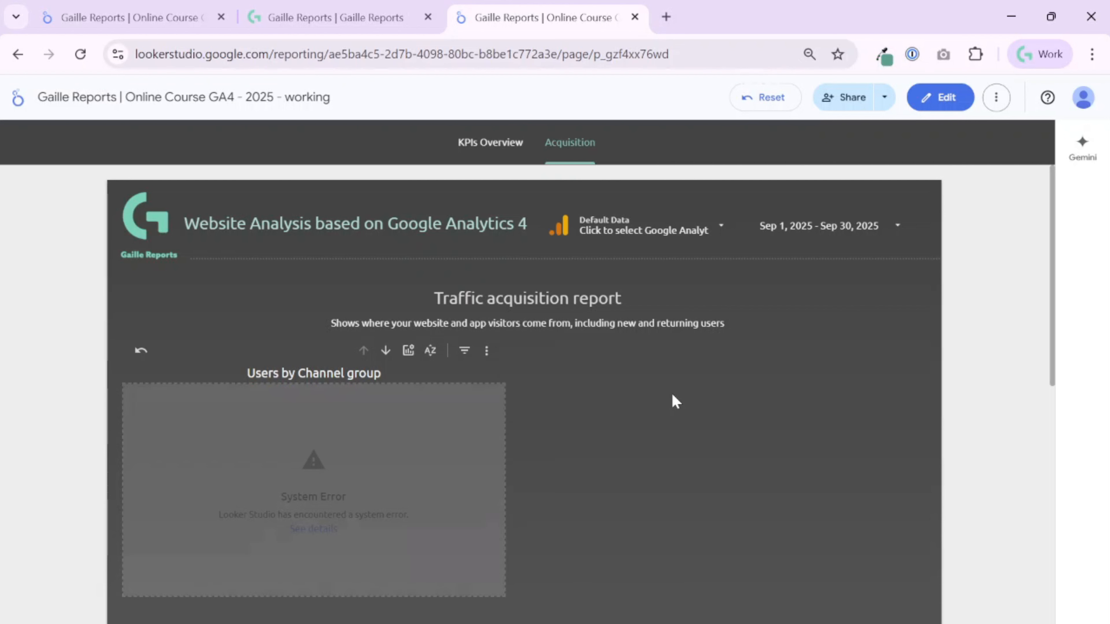
Switch the report's data control to the gaillereports.com - GA4 property.
{"action": "left_click", "coordinate": [692, 229]}
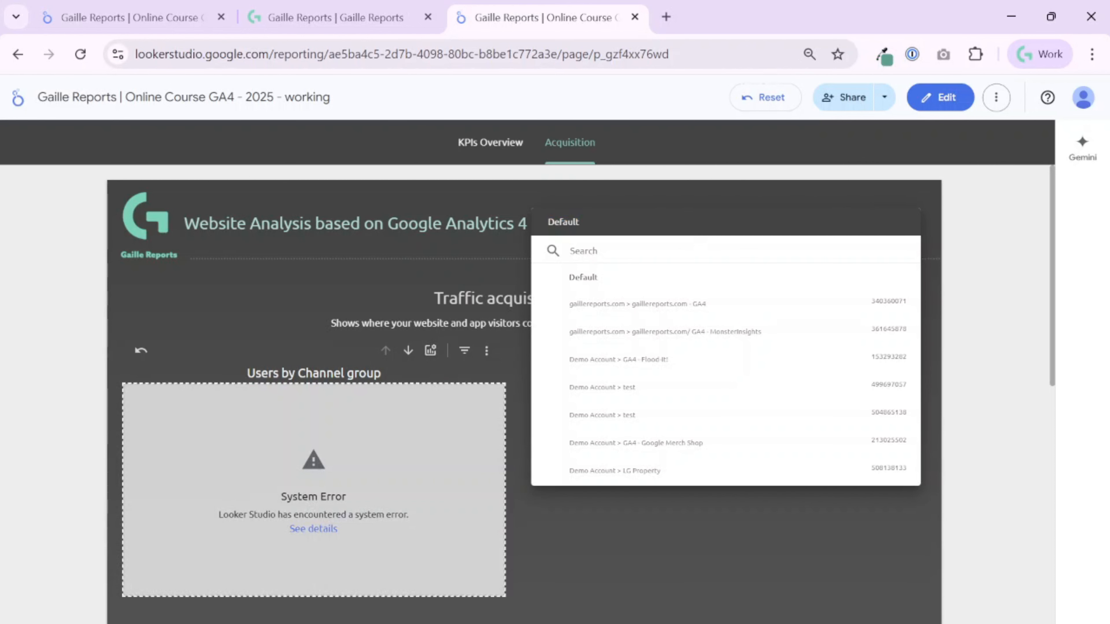
{"action": "left_click", "coordinate": [696, 314]}
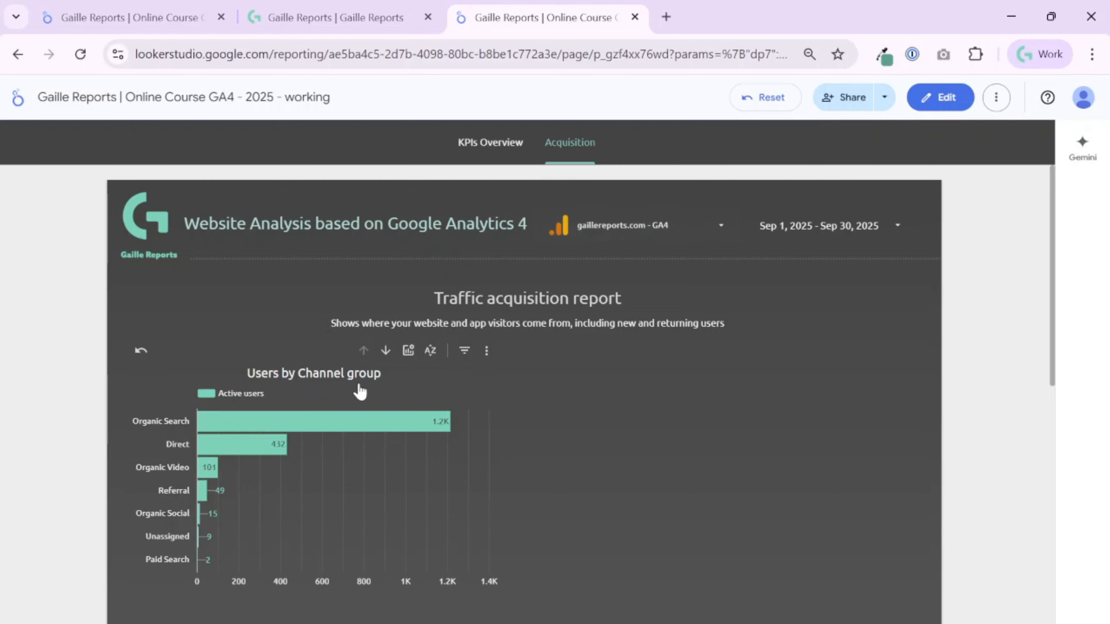
Drill the Users by Channel group chart down to first user medium and source, then back up to channel groups.
{"action": "left_click", "coordinate": [386, 351]}
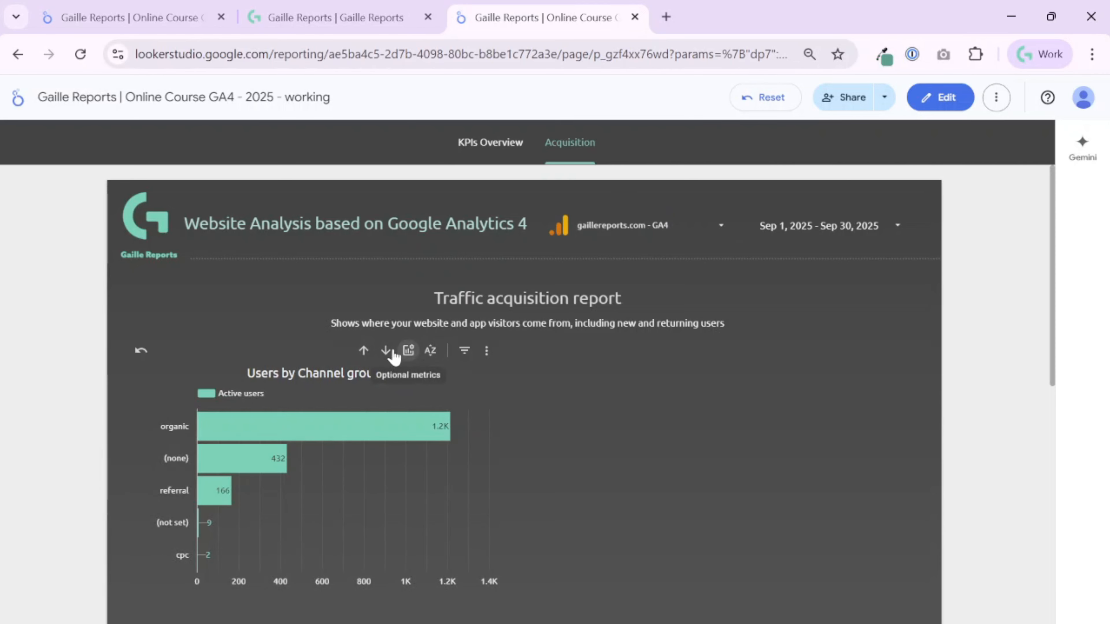
{"action": "left_click", "coordinate": [396, 352]}
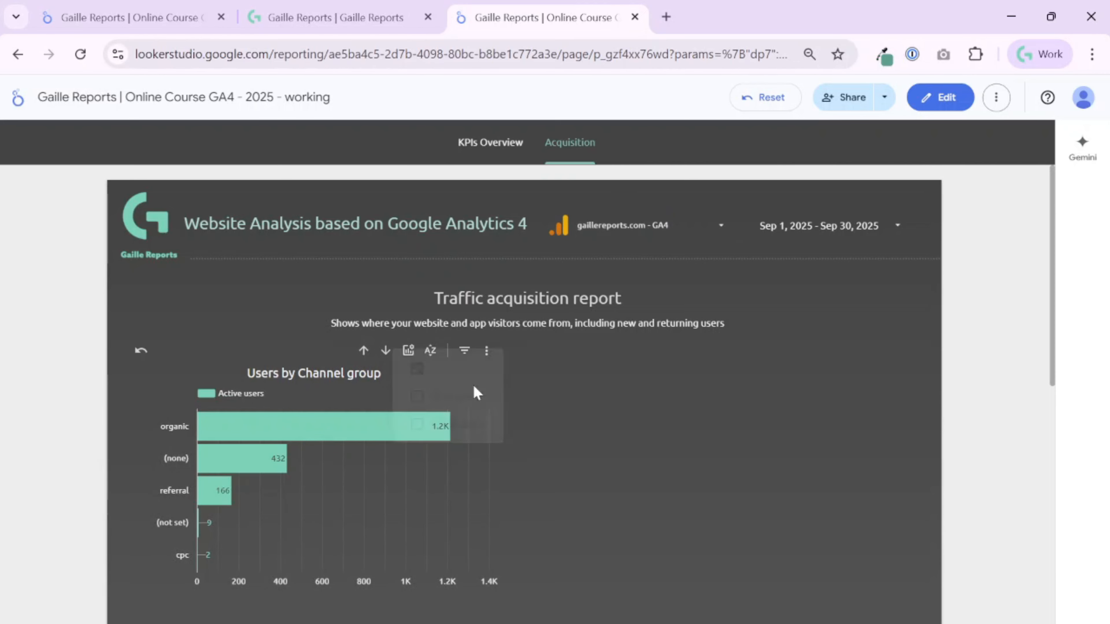
{"action": "left_click", "coordinate": [386, 352]}
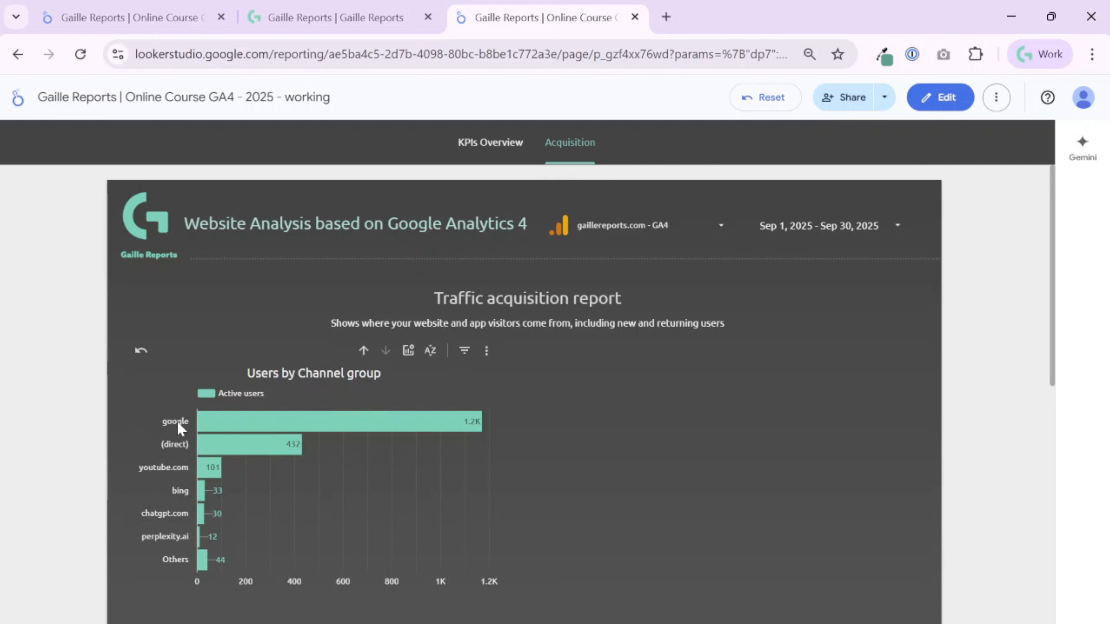
{"action": "left_click", "coordinate": [363, 351]}
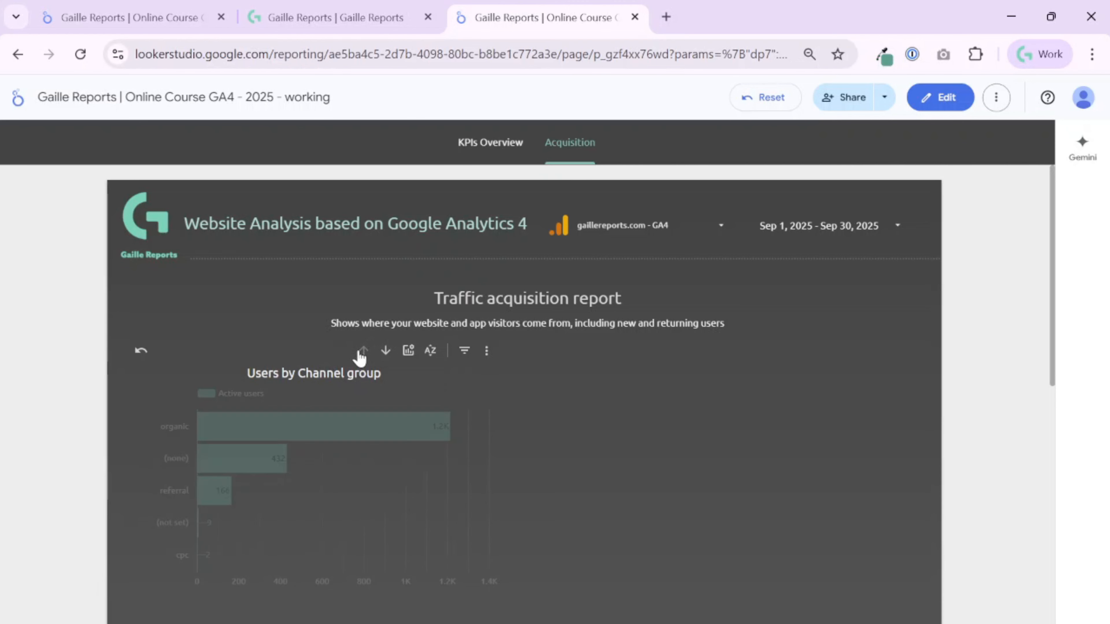
Show only New users in the bar chart by enabling that optional metric and disabling Active users.
{"action": "left_click", "coordinate": [421, 355]}
{"action": "left_click", "coordinate": [408, 350]}
{"action": "left_click", "coordinate": [434, 397]}
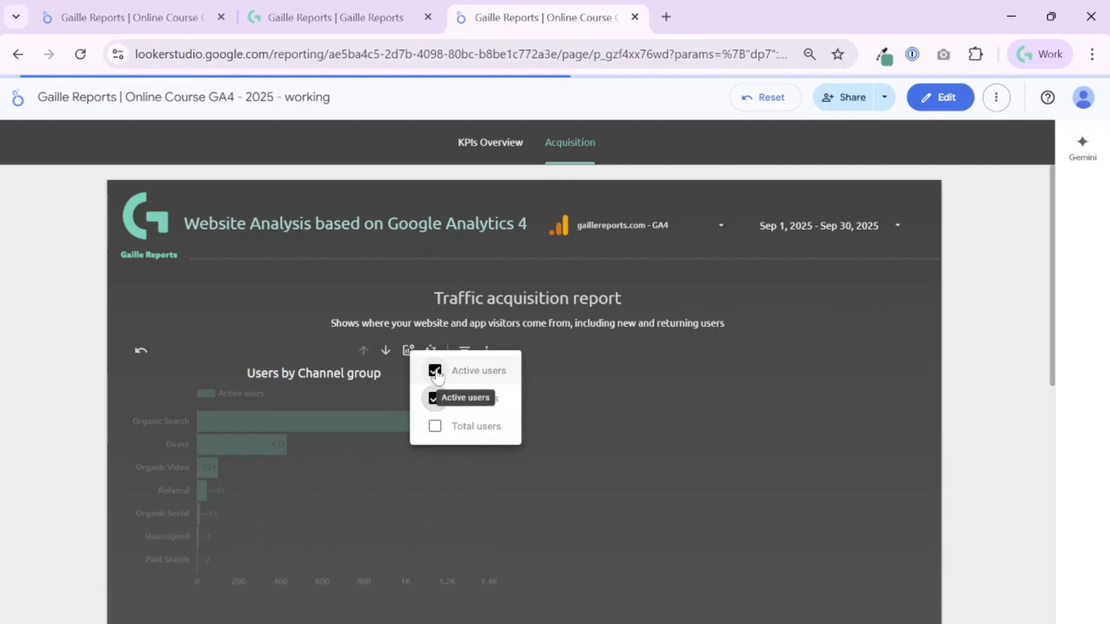
{"action": "left_click", "coordinate": [435, 371]}
{"action": "left_click", "coordinate": [580, 401]}
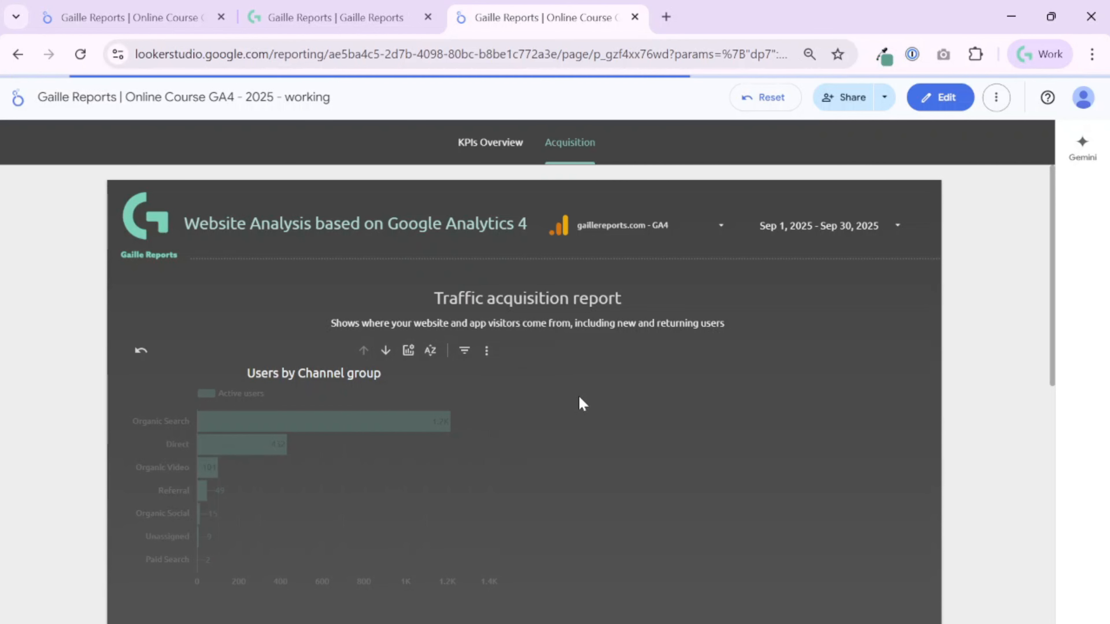
Add Active users back to the bar chart and remove New users through the optional metrics.
{"action": "left_click", "coordinate": [408, 350]}
{"action": "left_click", "coordinate": [435, 371]}
{"action": "left_click", "coordinate": [638, 422]}
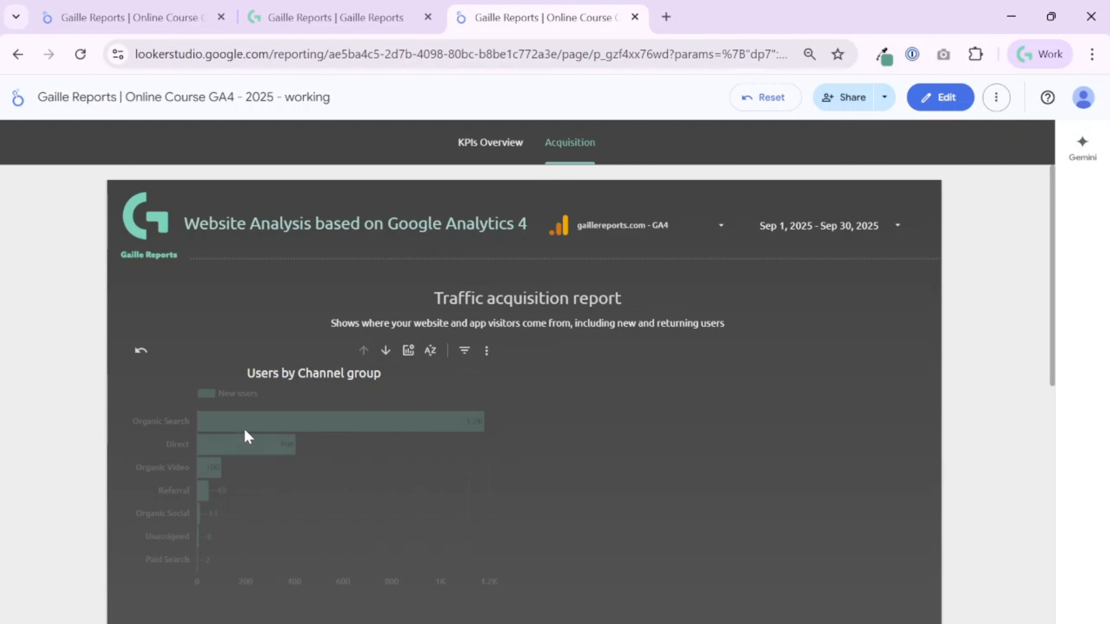
{"action": "left_click", "coordinate": [409, 351]}
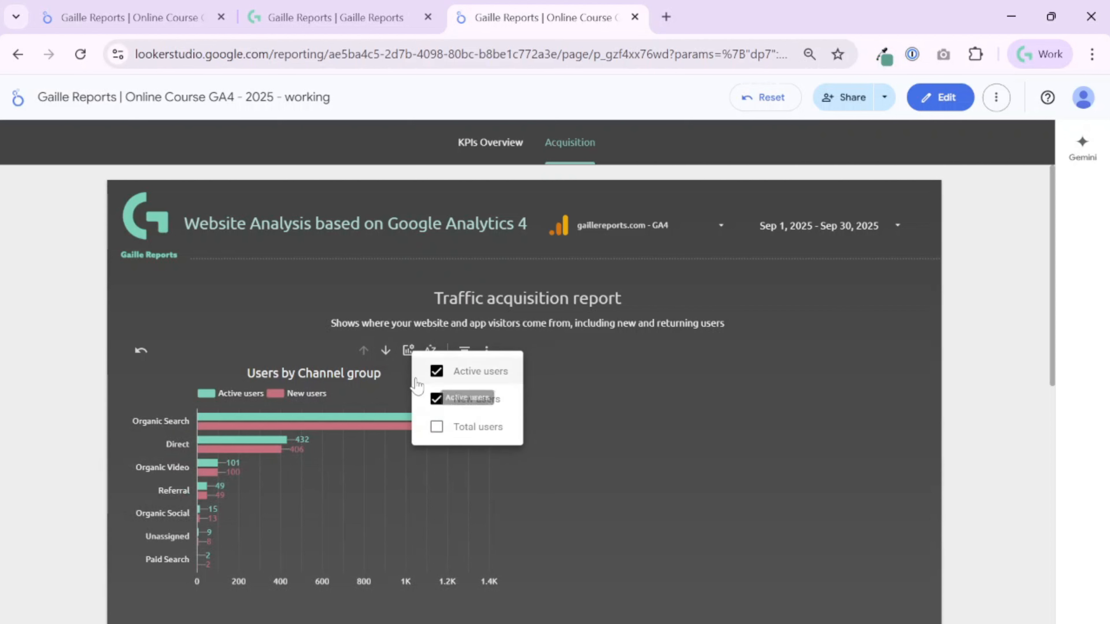
{"action": "left_click", "coordinate": [436, 398]}
{"action": "left_click", "coordinate": [725, 423]}
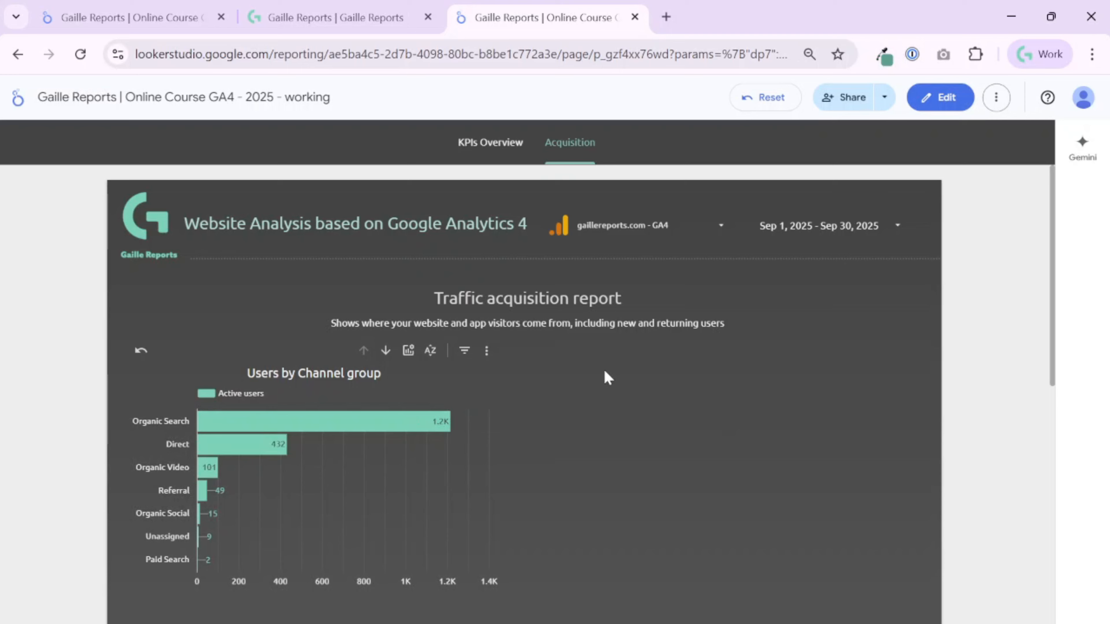
Check the GA4 properties available in the report's data control, keeping gaillereports.com - GA4 selected.
{"action": "left_click", "coordinate": [701, 234]}
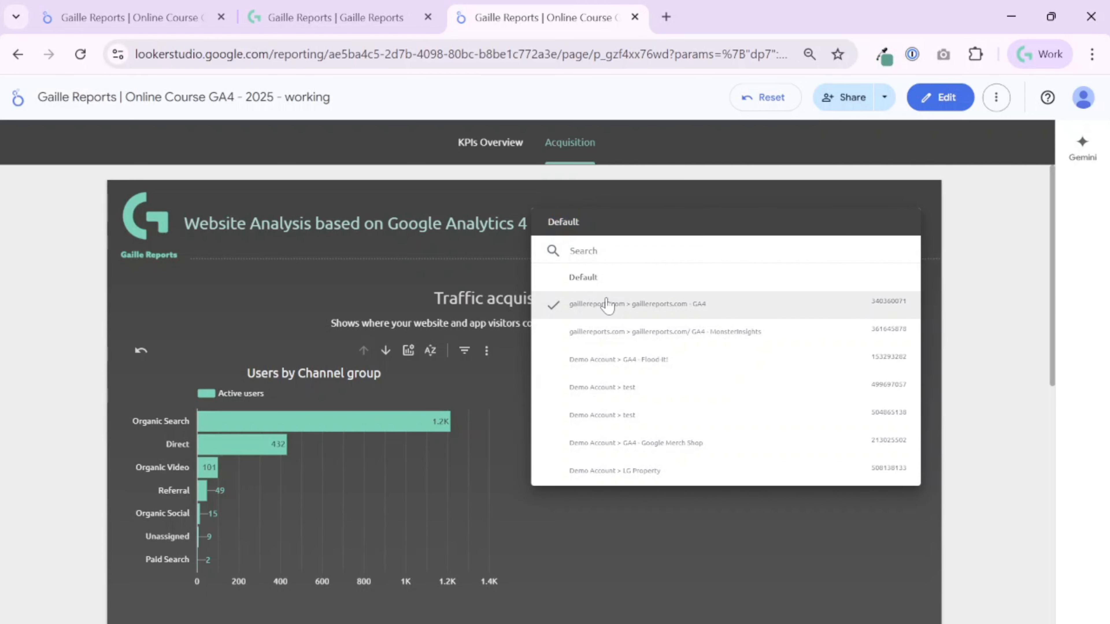
{"action": "left_click", "coordinate": [790, 538]}
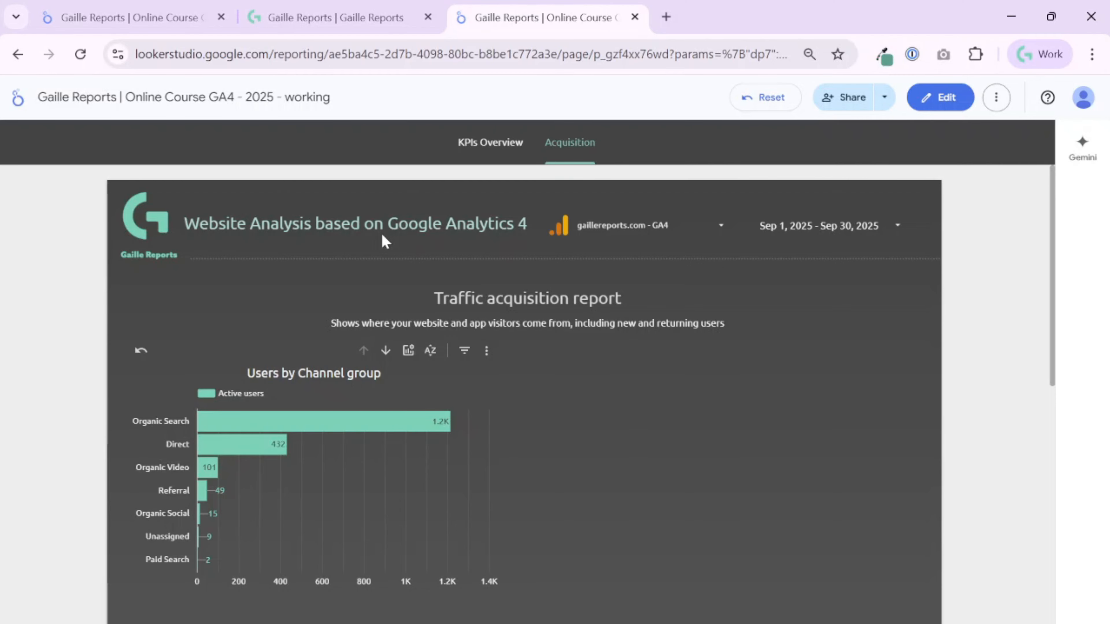
Return the report to edit mode and review the bar chart's dimension, drill-down and optional metric setup.
{"action": "left_click", "coordinate": [944, 97]}
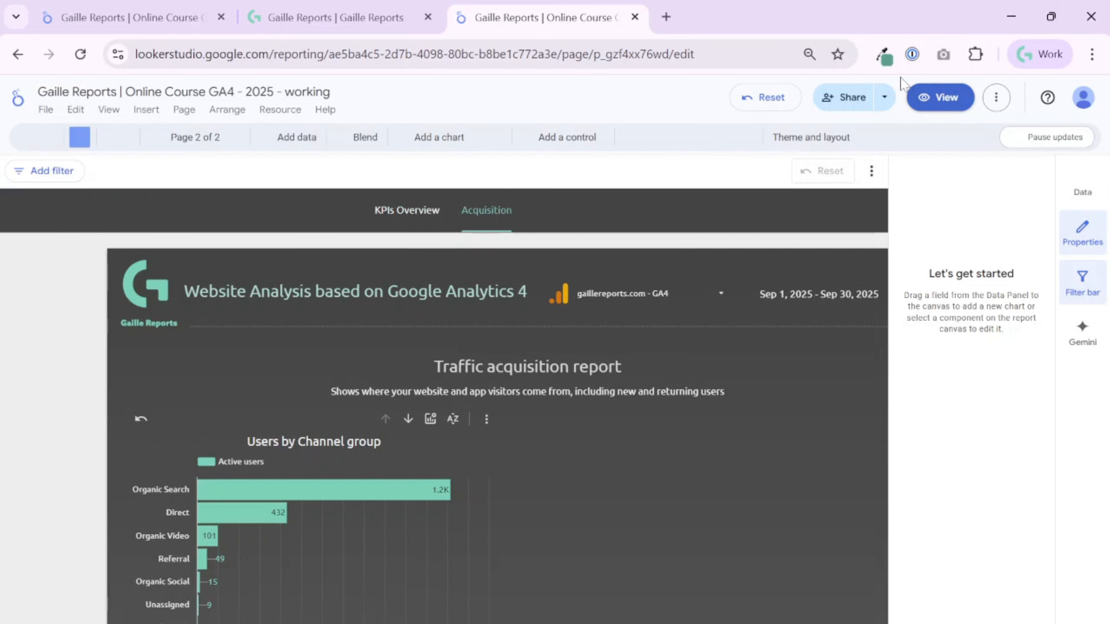
{"action": "left_click", "coordinate": [401, 485]}
{"action": "scroll", "coordinate": [442, 481], "scroll_direction": "down", "scroll_amount": 4}
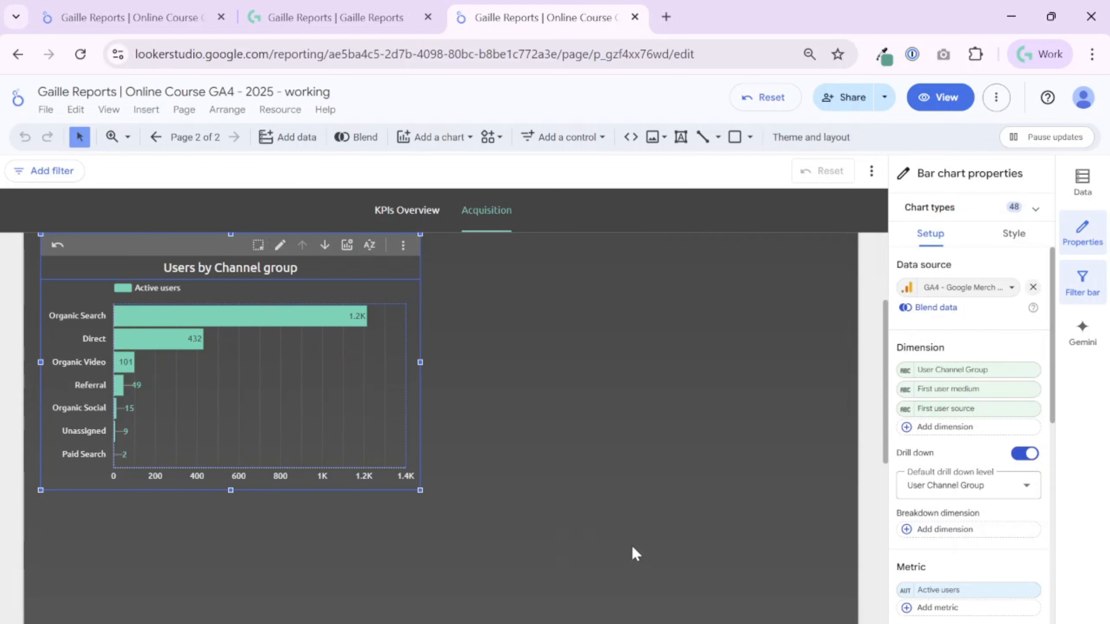
{"action": "scroll", "coordinate": [882, 605], "scroll_direction": "down", "scroll_amount": 4}
{"action": "scroll", "coordinate": [983, 602], "scroll_direction": "down", "scroll_amount": 4}
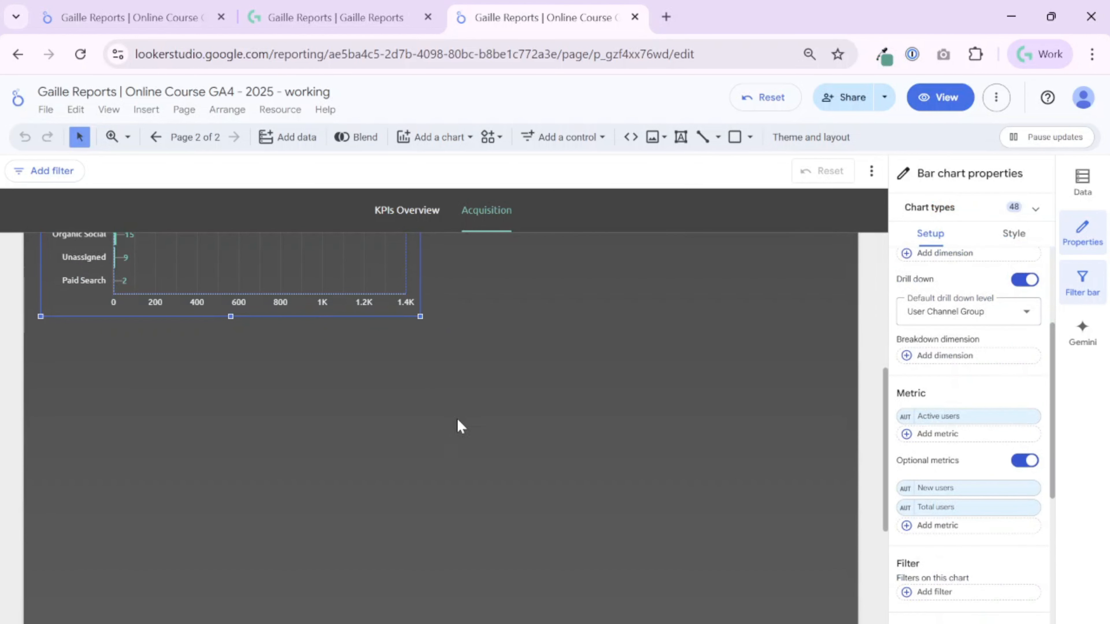
{"action": "scroll", "coordinate": [464, 428], "scroll_direction": "up", "scroll_amount": 8}
{"action": "scroll", "coordinate": [502, 450], "scroll_direction": "down", "scroll_amount": 2}
{"action": "left_click", "coordinate": [536, 473]}
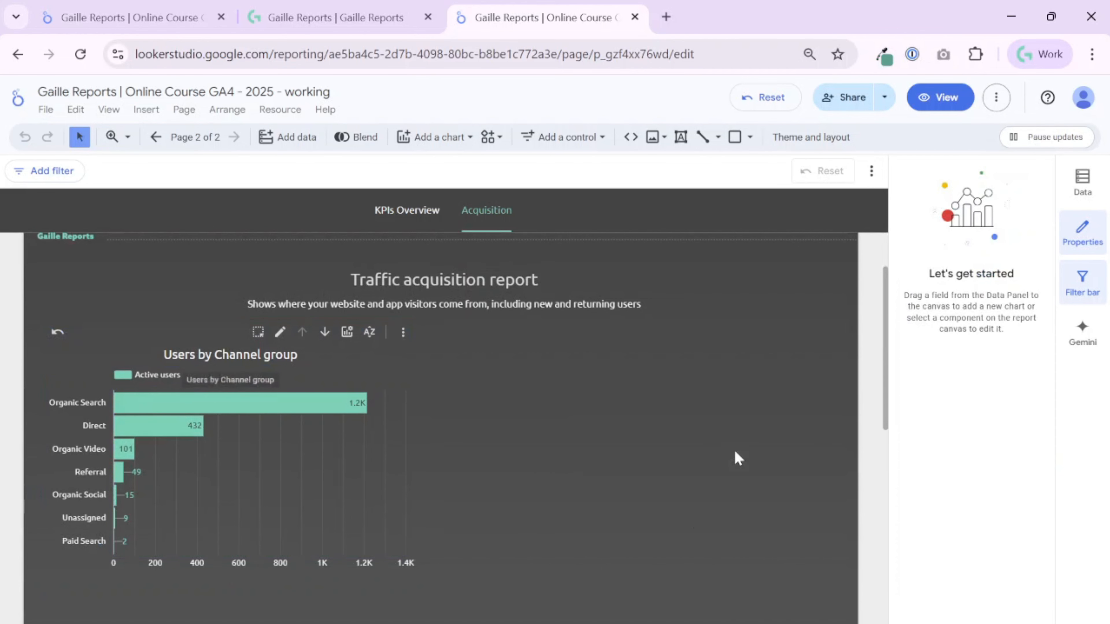